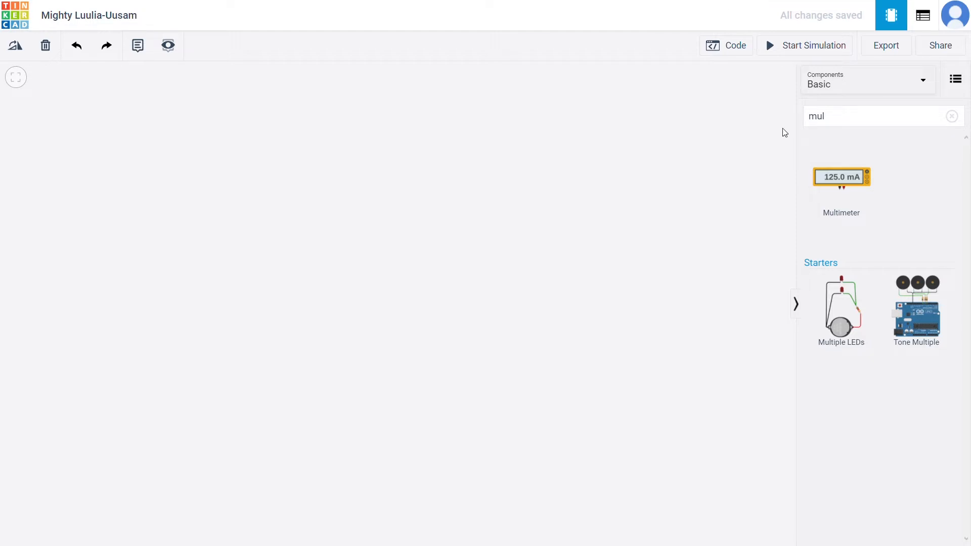
Search the components for "batt" and place a 9V Battery on the workspace
left_click(831, 122)
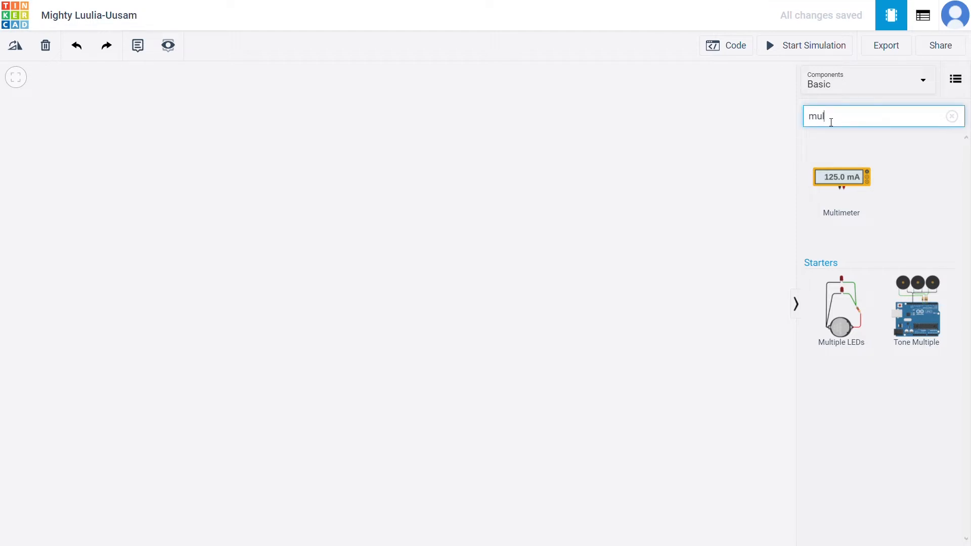
key("BackSpace")
key("BackSpace")
key("BackSpace")
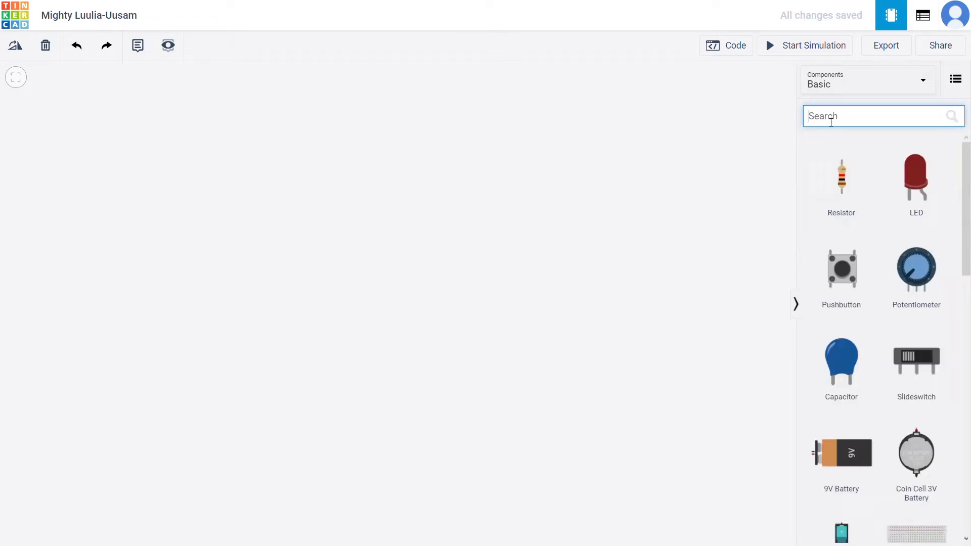
type("batt")
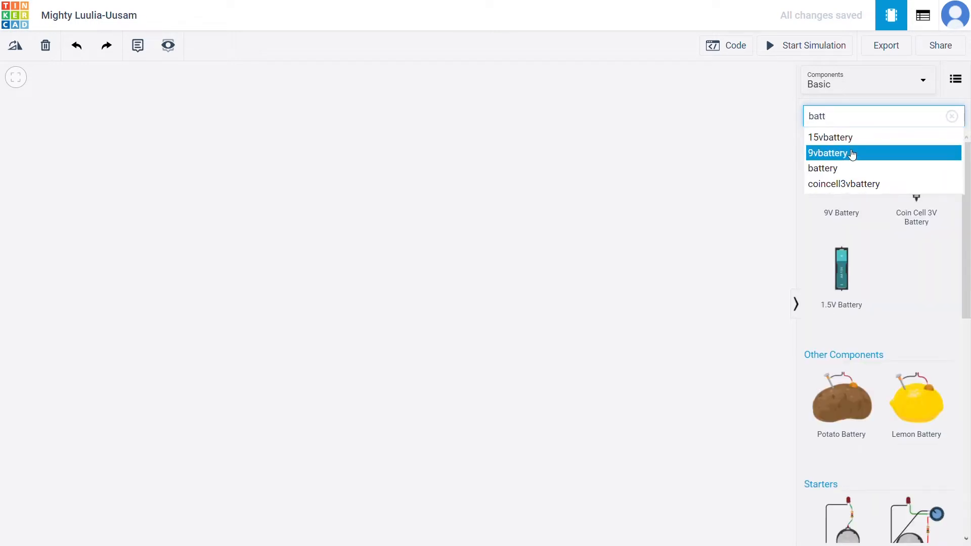
left_click_drag(851, 226, 475, 258)
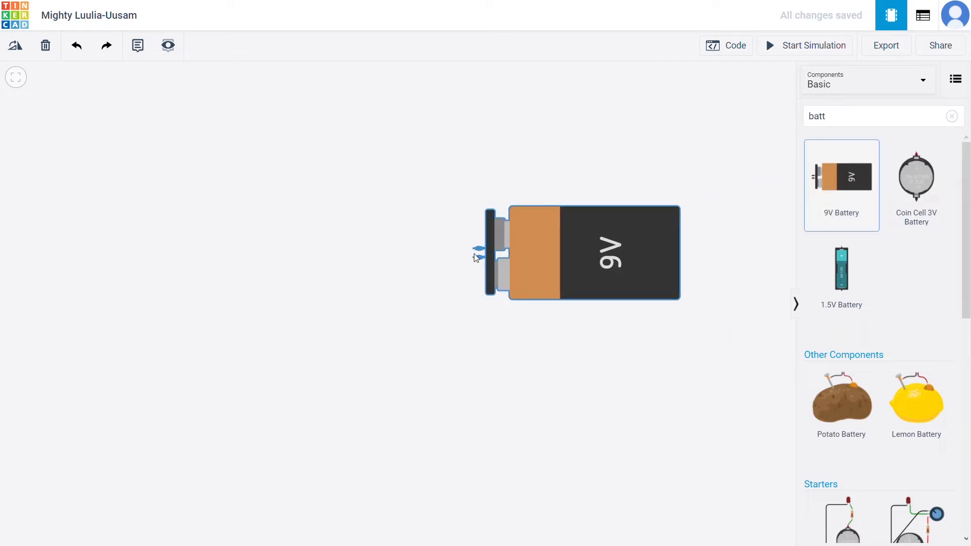
Rotate the 9V battery so its terminals point upward and move it to the lower part of the workspace
left_click(474, 254)
left_click_drag(554, 244, 501, 291)
key("r")
key("r")
key("r")
left_click_drag(411, 392, 295, 448)
Search for "breadboard" and place a Breadboard Small above the battery
left_click(875, 127)
key("BackSpace")
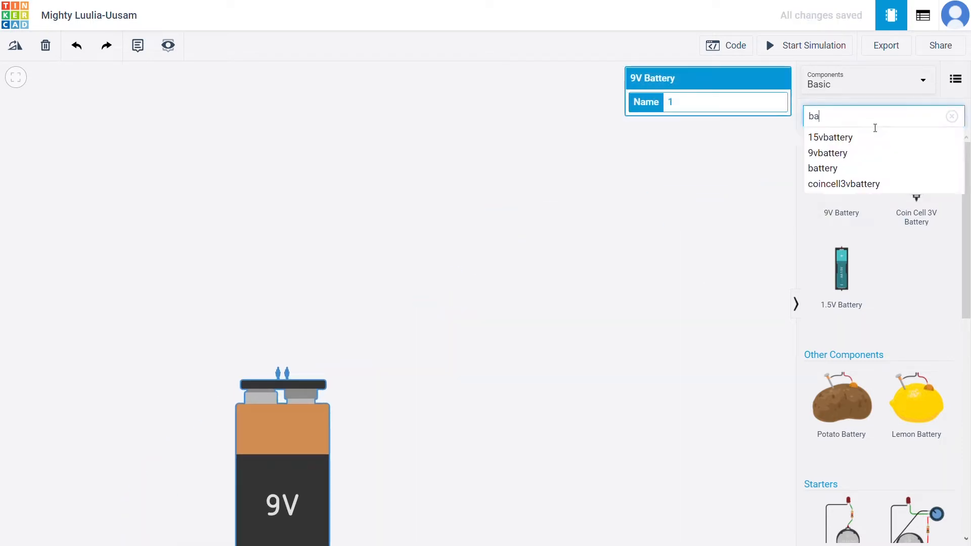
left_click(881, 140)
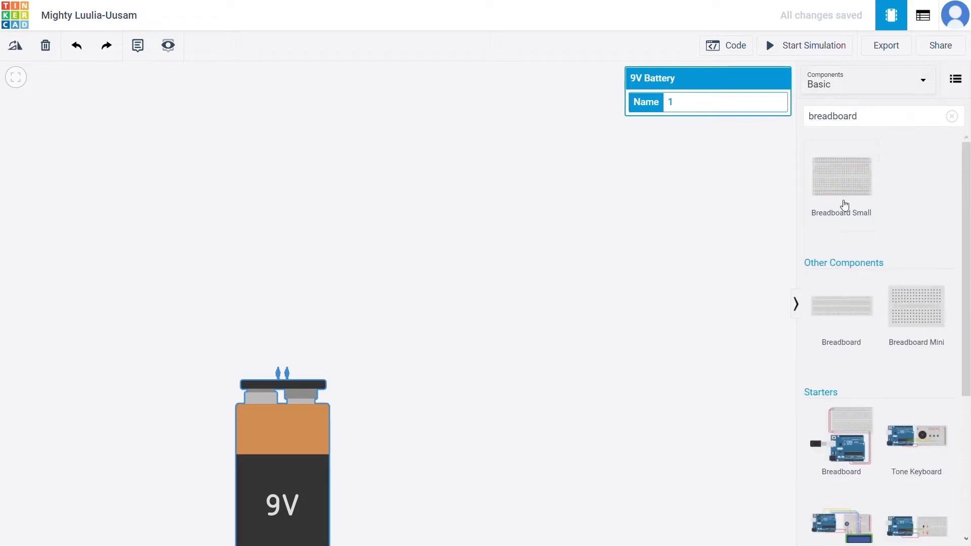
left_click(842, 209)
Search for "pot" and place a potentiometer on the breadboard with its terminals in row j, columns 7 to 9
left_click(878, 123)
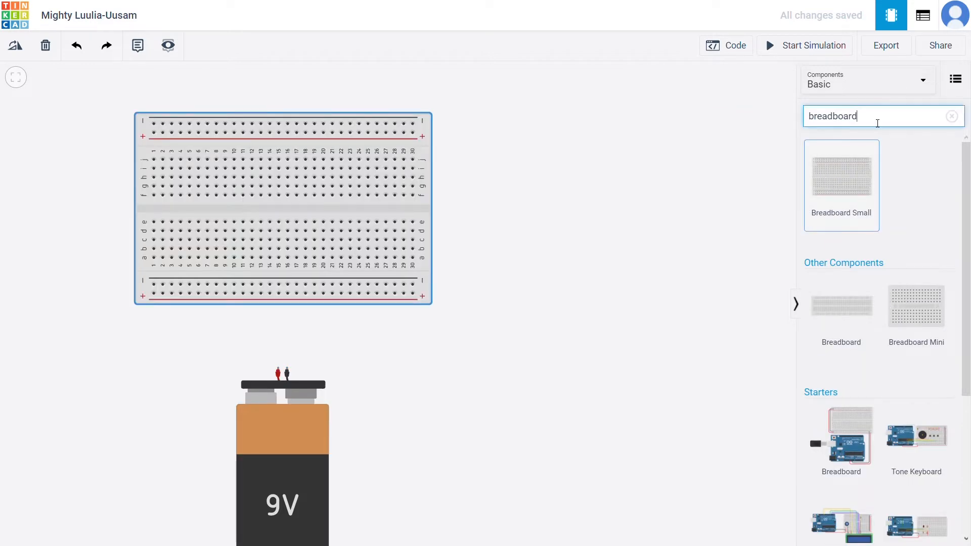
key("BackSpace")
key("BackSpace")
key("BackSpace")
key("BackSpace")
key("BackSpace")
key("BackSpace")
key("BackSpace")
key("BackSpace")
key("BackSpace")
type("pot")
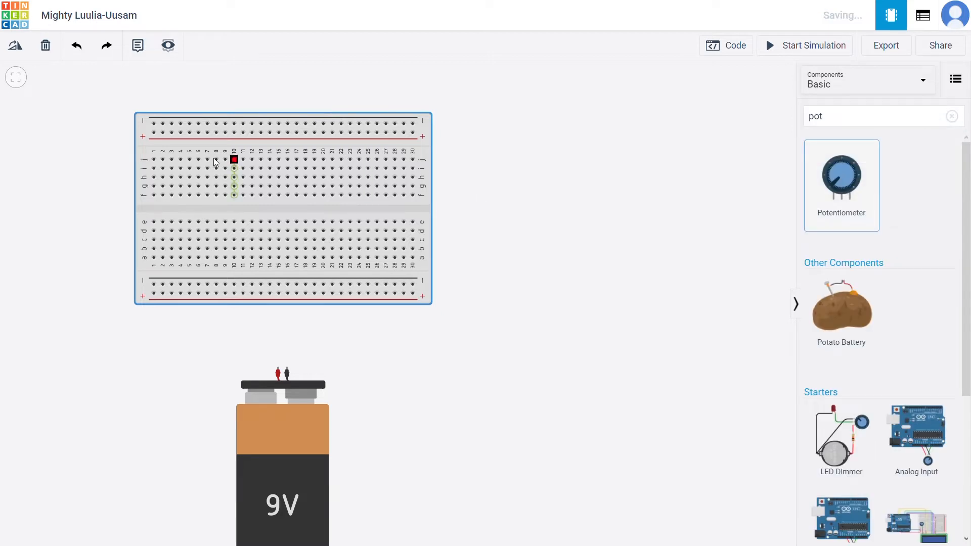
left_click_drag(842, 177, 216, 133)
Search for "resistor" and place a resistor on the empty workspace beside the breadboard
left_click(869, 122)
key("BackSpace")
key("BackSpace")
key("BackSpace")
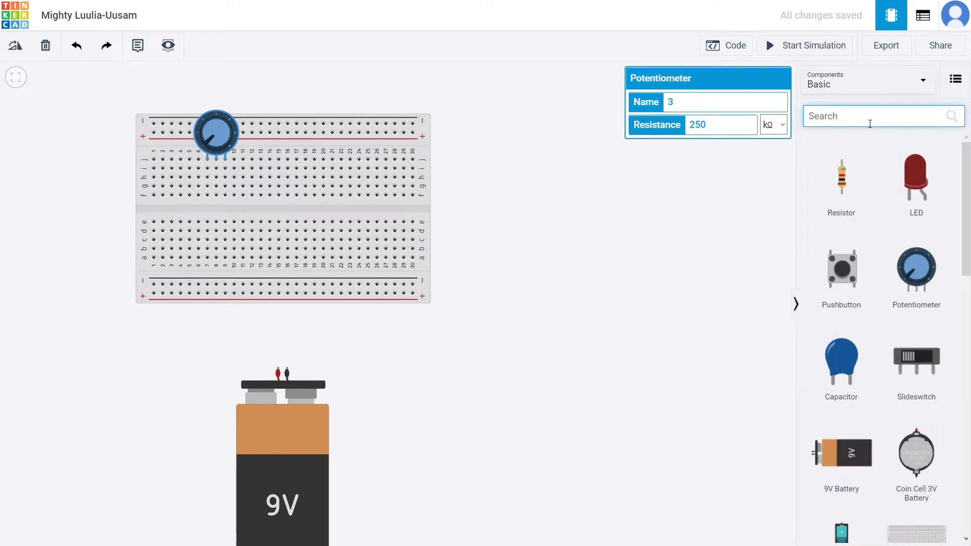
type("resis")
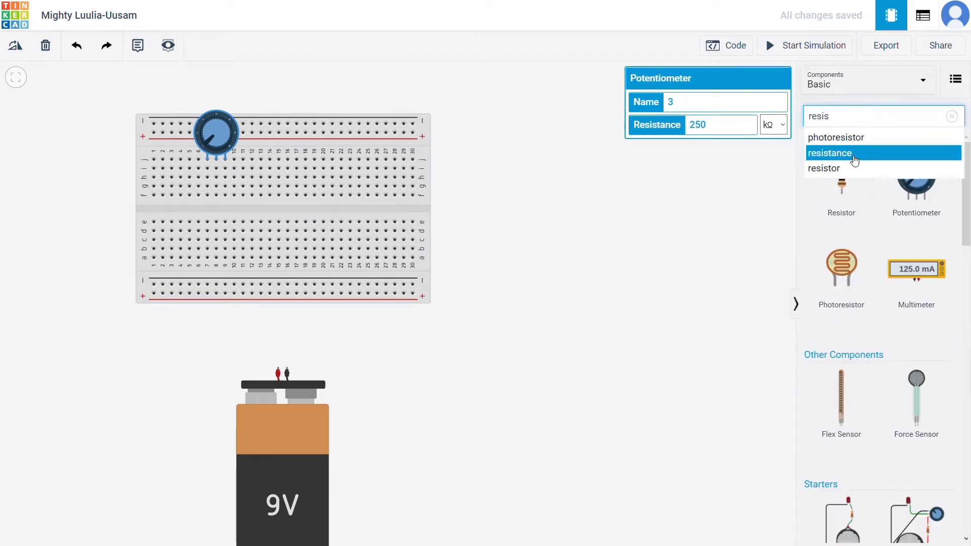
left_click(853, 172)
left_click_drag(841, 182, 553, 201)
Search for "diode" and place a standard Diode below the resistor
left_click(892, 122)
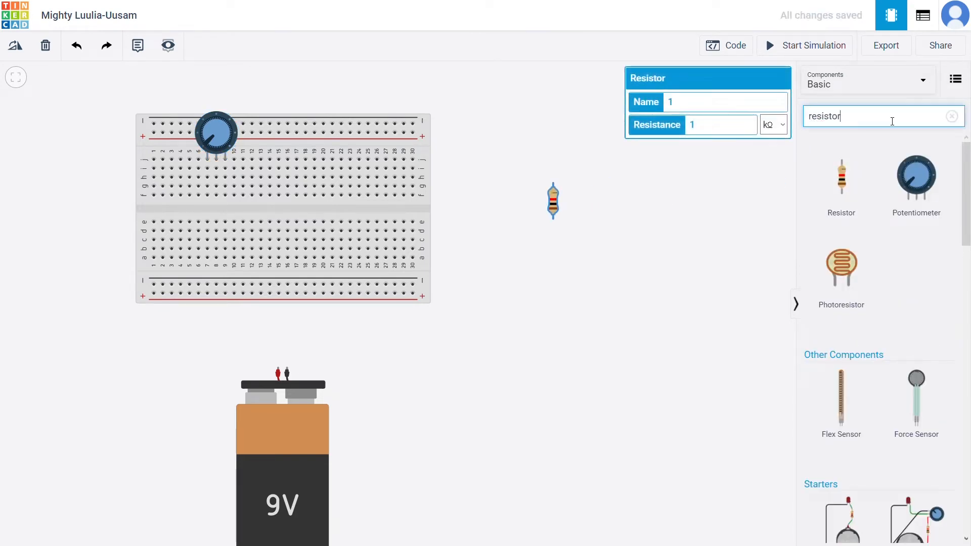
key("BackSpace")
key("BackSpace")
key("BackSpace")
key("BackSpace")
key("BackSpace")
key("BackSpace")
key("BackSpace")
type("dio")
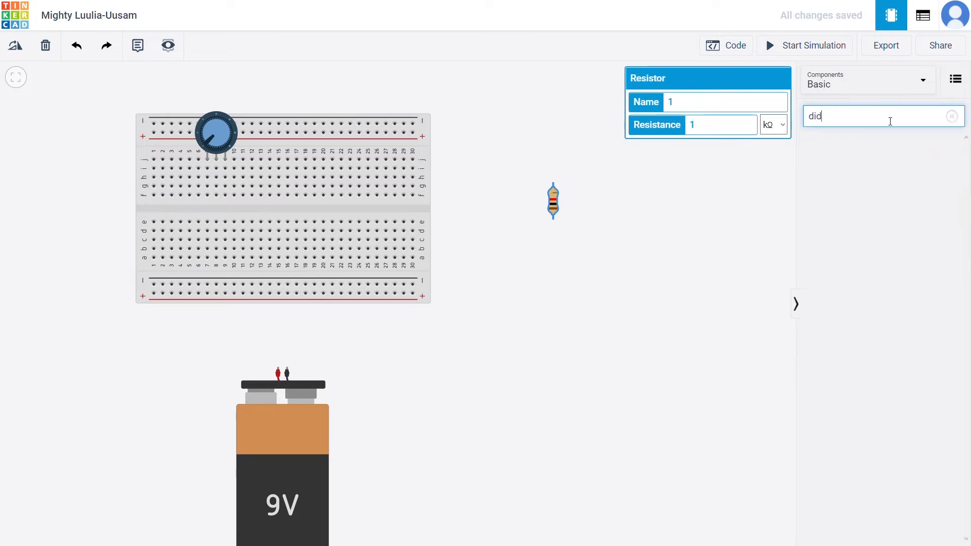
type("de")
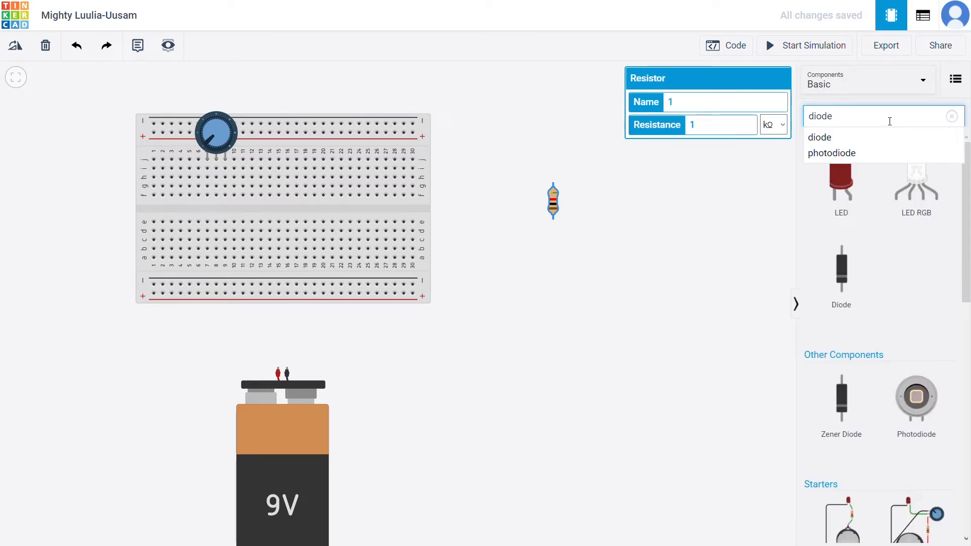
left_click(896, 140)
left_click_drag(841, 267, 551, 297)
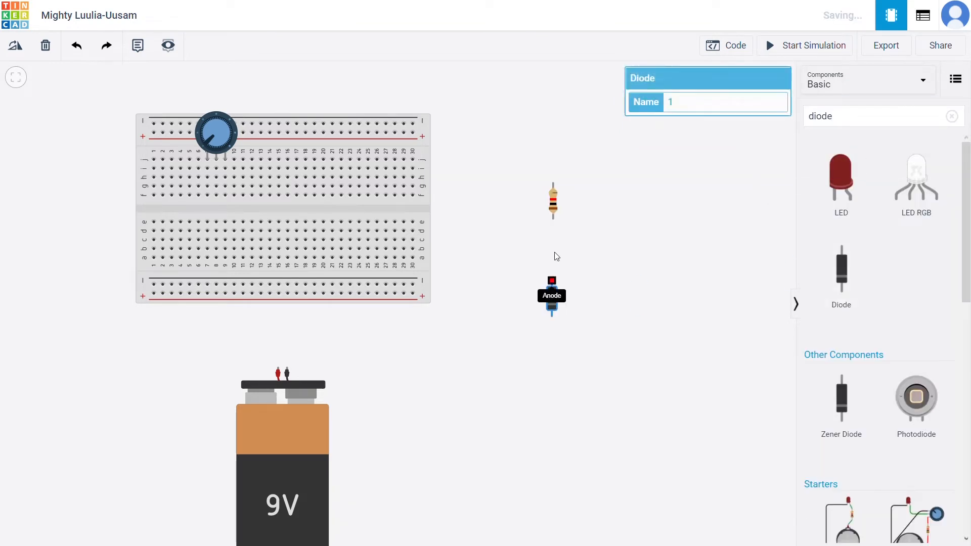
Rotate the resistor to lie horizontally and set its resistance to 270 kΩ
left_click(553, 201)
key("r")
key("r")
key("r")
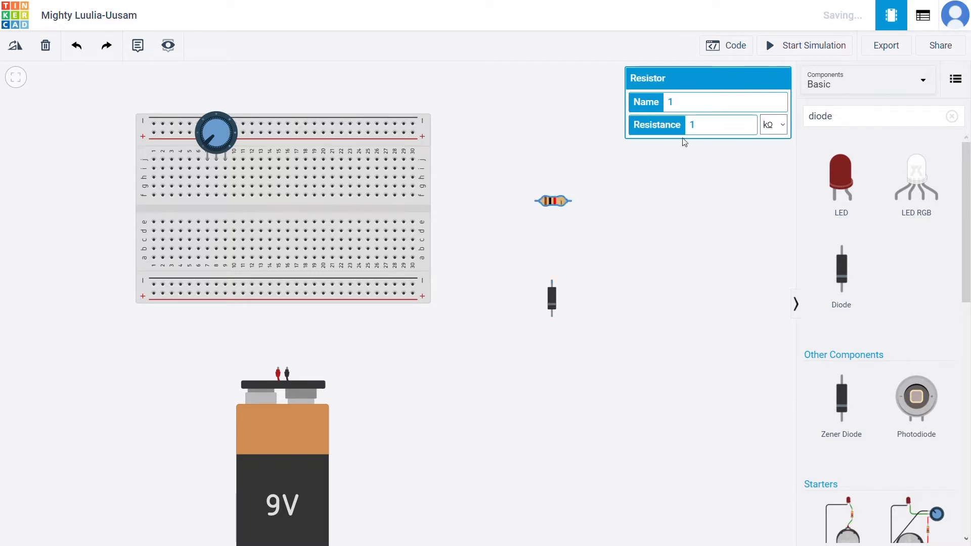
left_click(722, 126)
type("470")
left_click(646, 200)
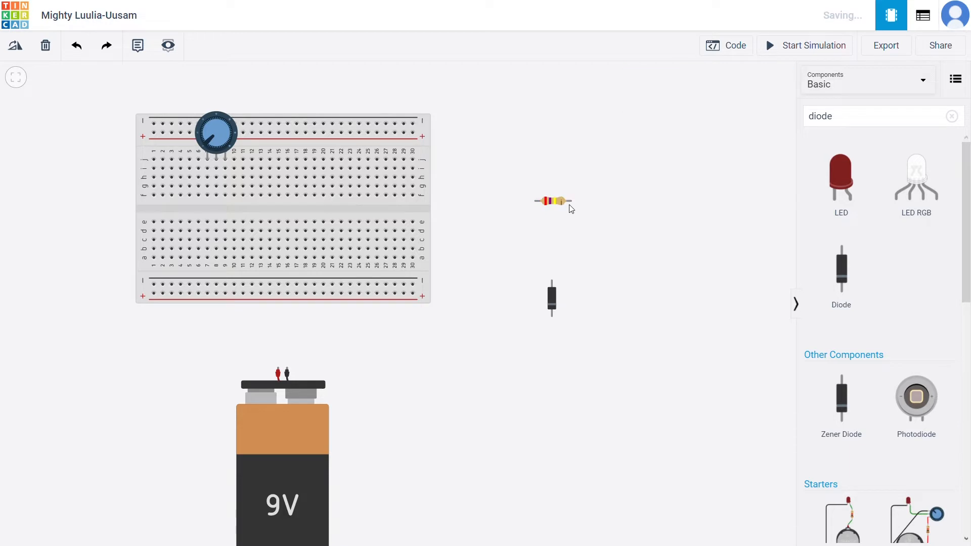
Insert the resistor in breadboard row i across columns 11 to 15, and the diode in column 18 across the central gap
left_click_drag(569, 205, 250, 181)
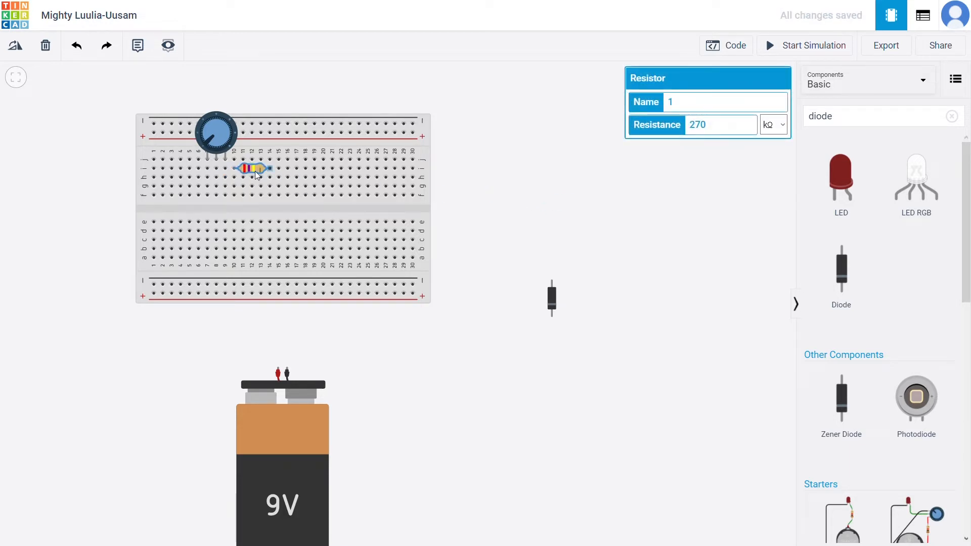
left_click(553, 304)
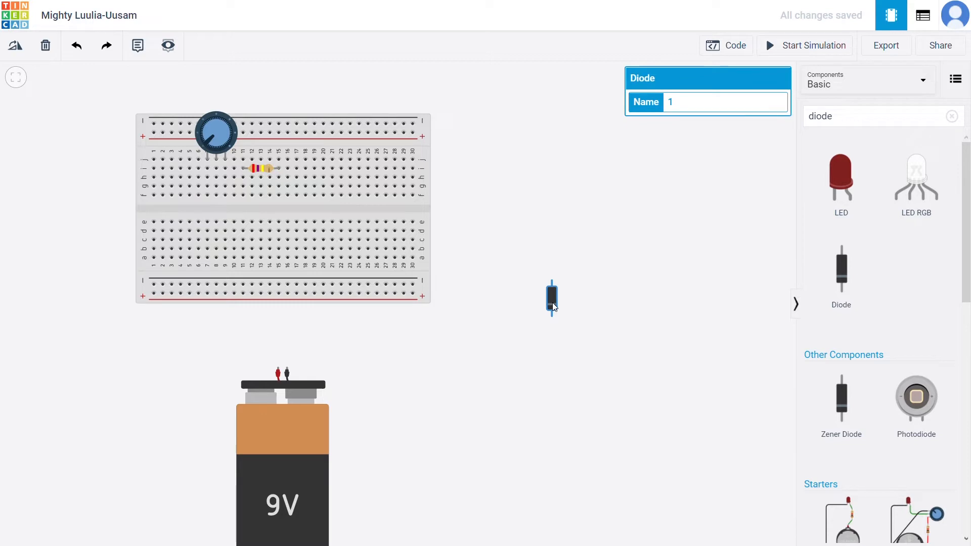
left_click_drag(554, 307, 318, 223)
left_click_drag(301, 214, 307, 213)
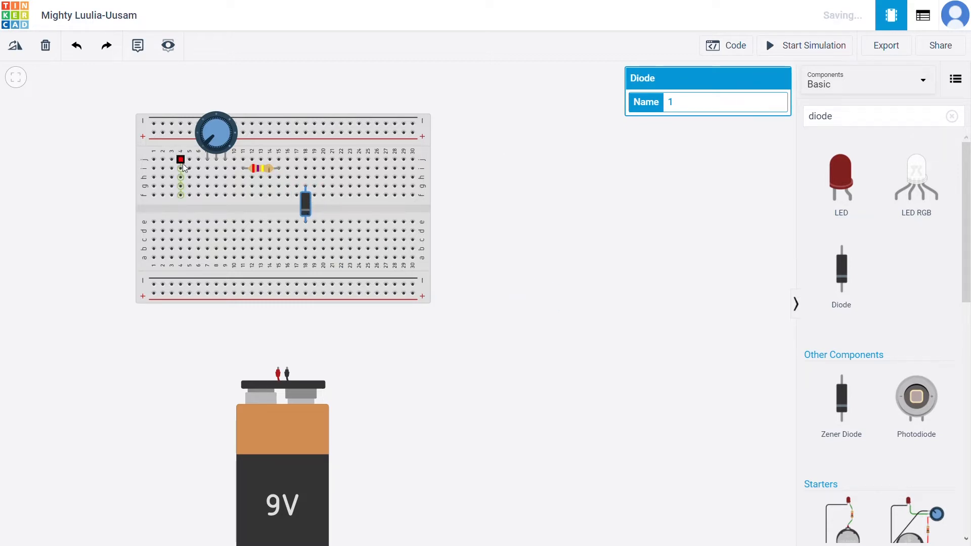
Shift the battery under the potentiometer and wire its positive terminal to column 7 and its negative terminal to column 9, row i
left_click_drag(270, 463, 212, 440)
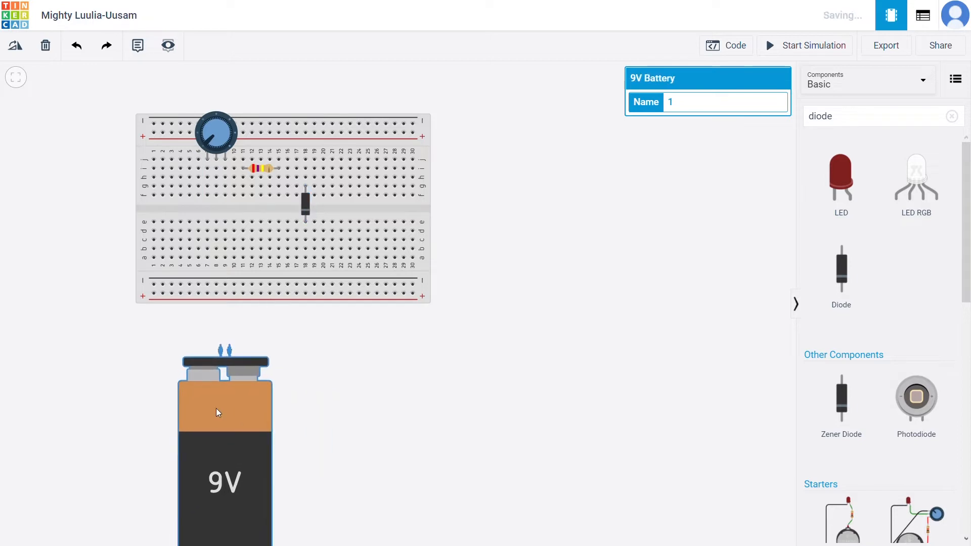
left_click(221, 348)
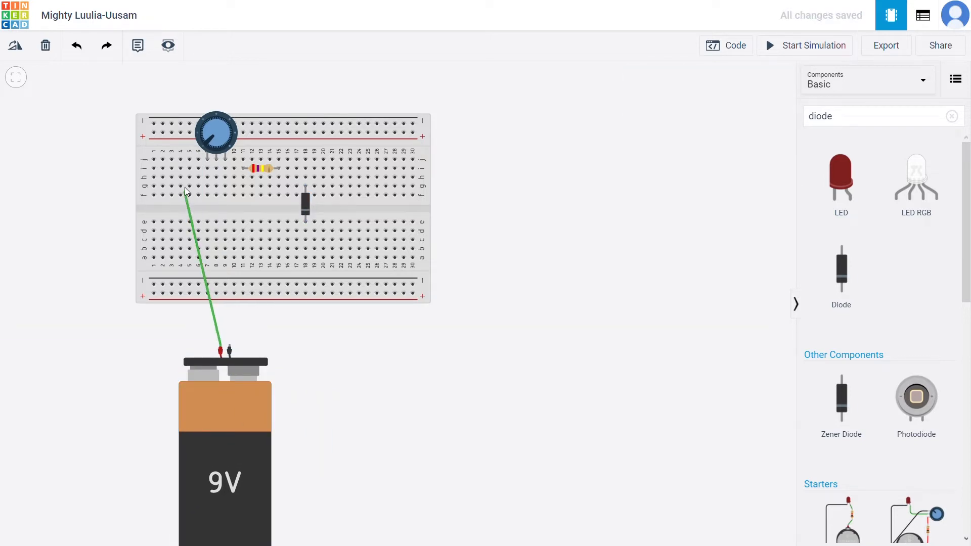
left_click(208, 168)
left_click(230, 348)
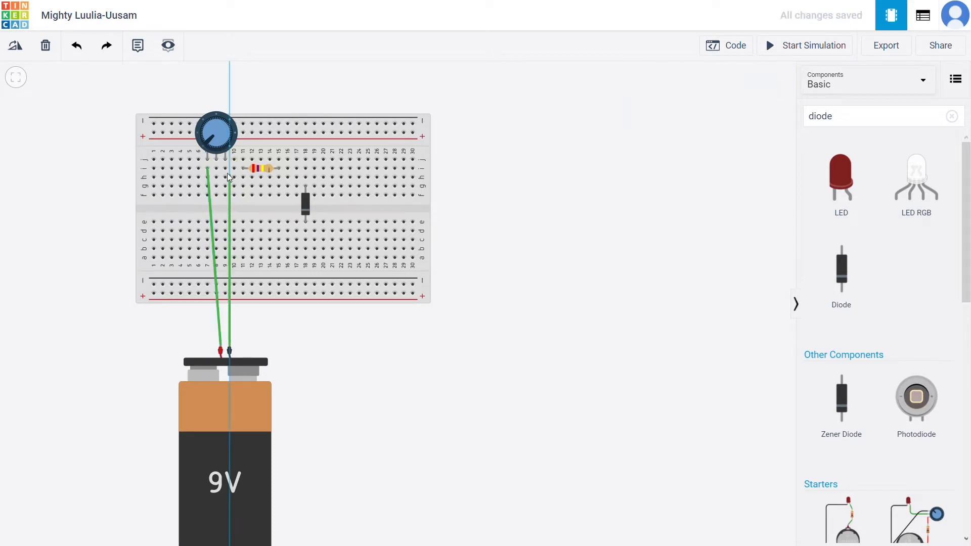
left_click(226, 168)
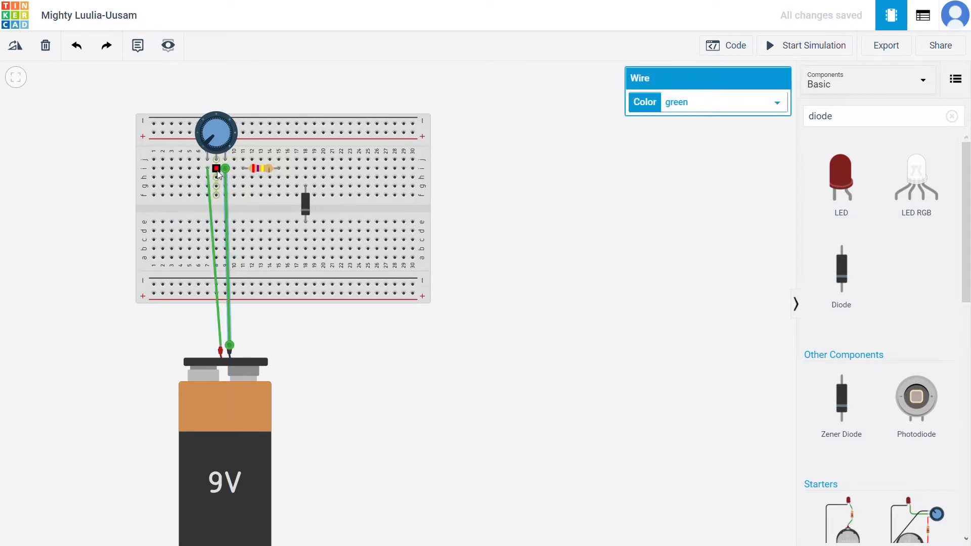
Wire the potentiometer's middle terminal to the resistor's near end in column 11, and the diode's lower terminal to column 9, row f
left_click(216, 170)
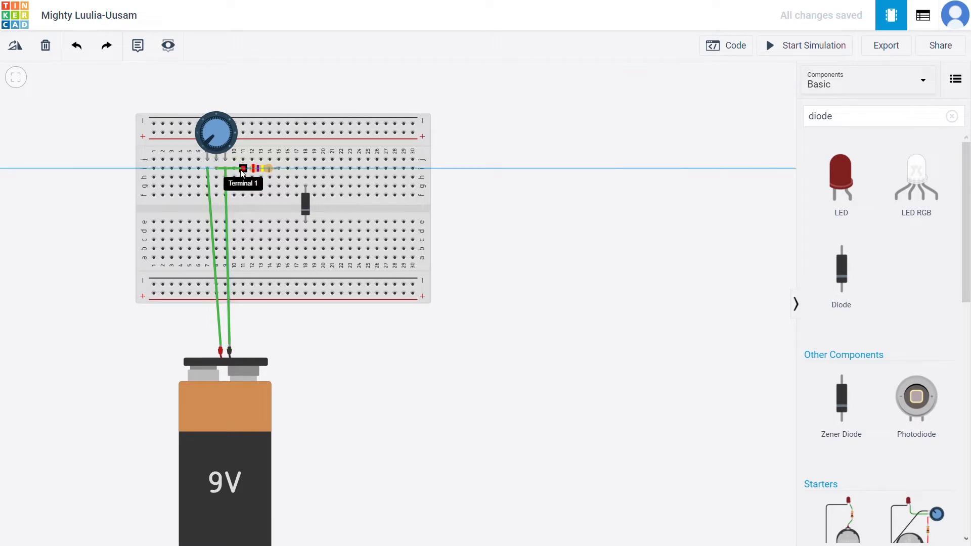
left_click(242, 170)
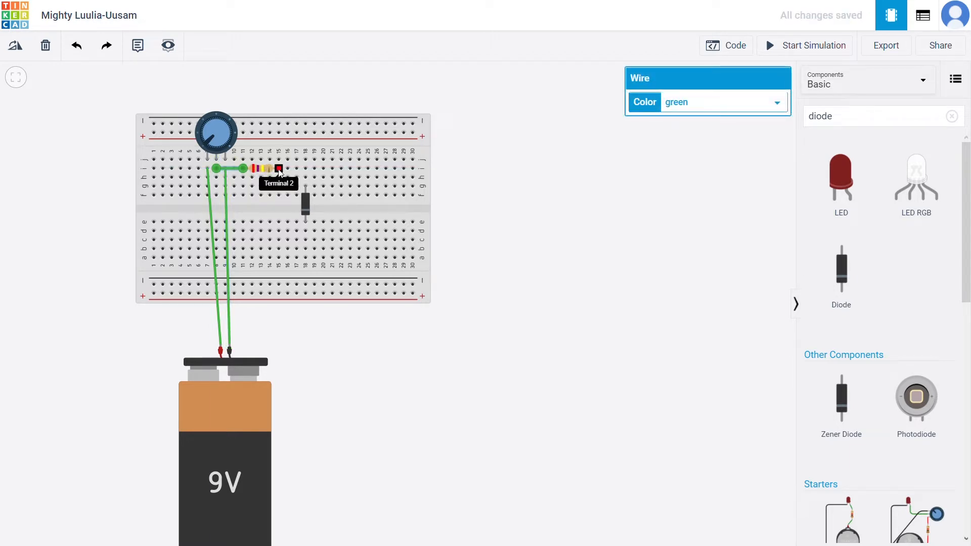
left_click(305, 221)
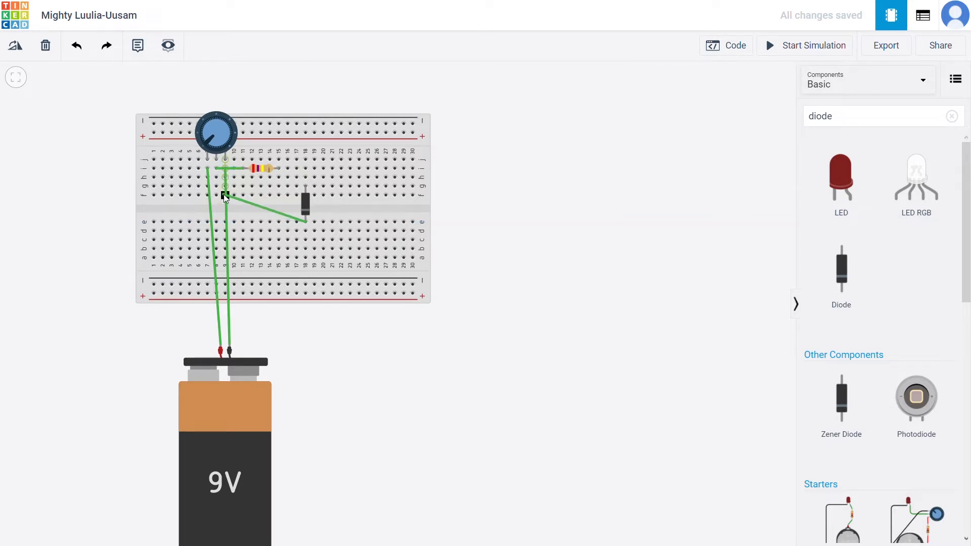
left_click(225, 196)
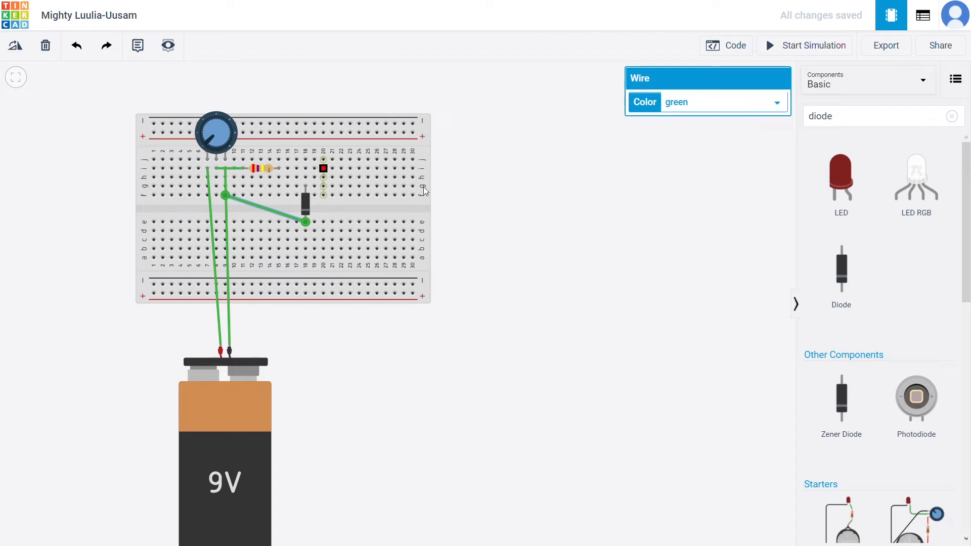
Search for "mul" and place two multimeters one above the other beside the breadboard
left_click(880, 121)
key("BackSpace")
key("BackSpace")
key("BackSpace")
key("BackSpace")
key("BackSpace")
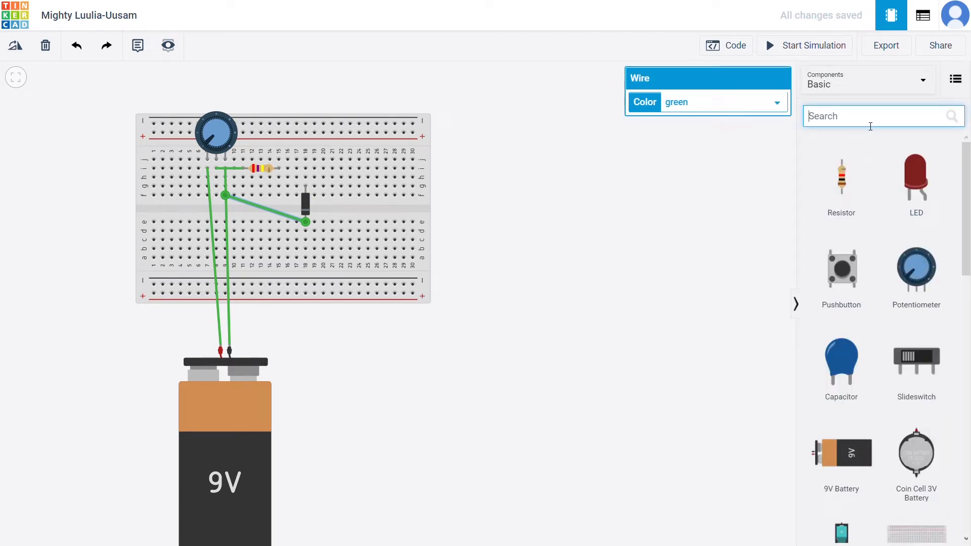
type("mul")
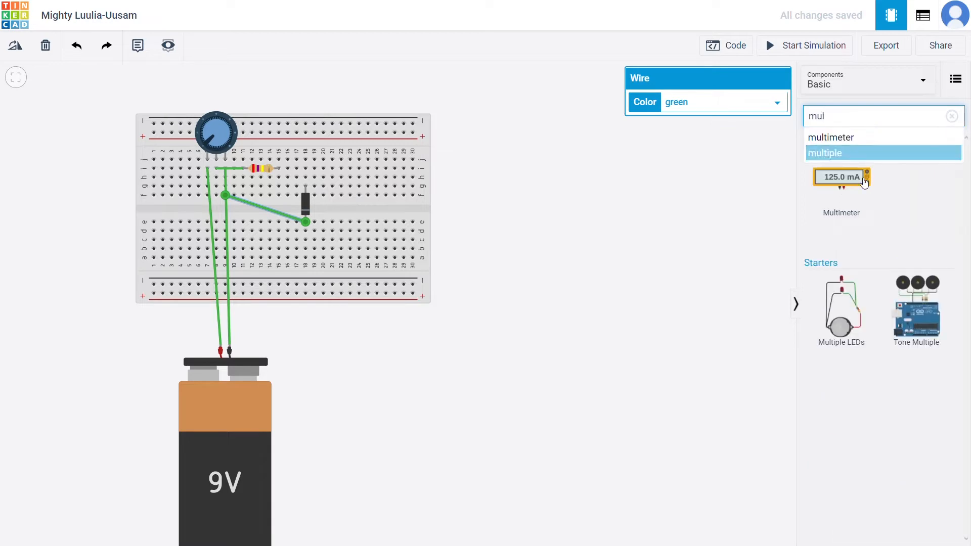
left_click_drag(842, 177, 568, 188)
left_click_drag(852, 182, 570, 251)
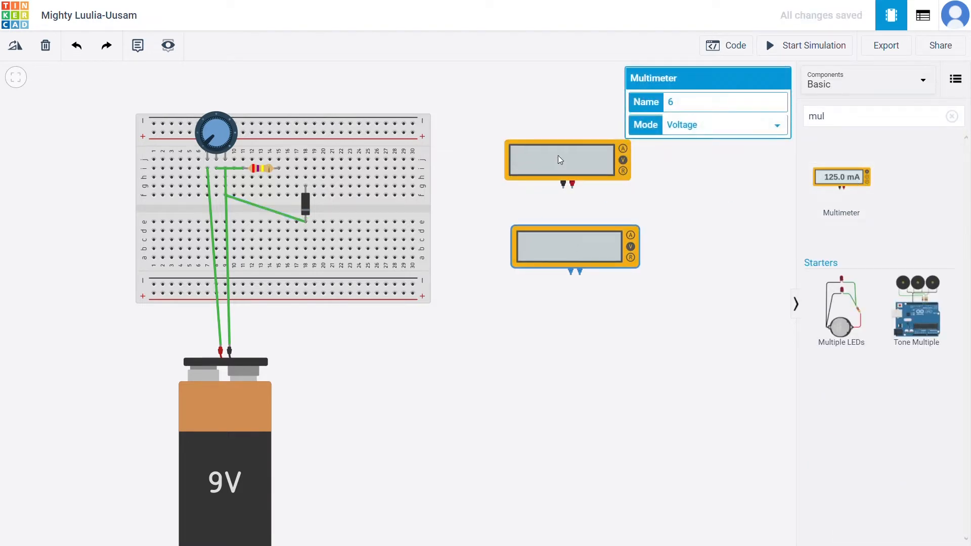
Move the upper multimeter above the breadboard and set its mode to Amperage
left_click_drag(557, 155, 447, 76)
left_click(680, 125)
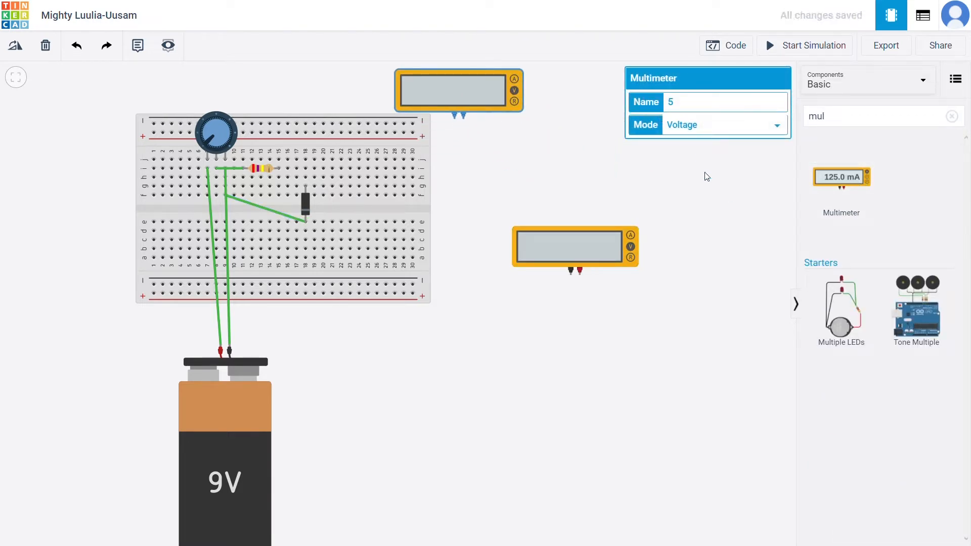
left_click(696, 142)
left_click_drag(468, 95, 483, 106)
left_click_drag(478, 205, 509, 240)
left_click_drag(486, 137, 441, 100)
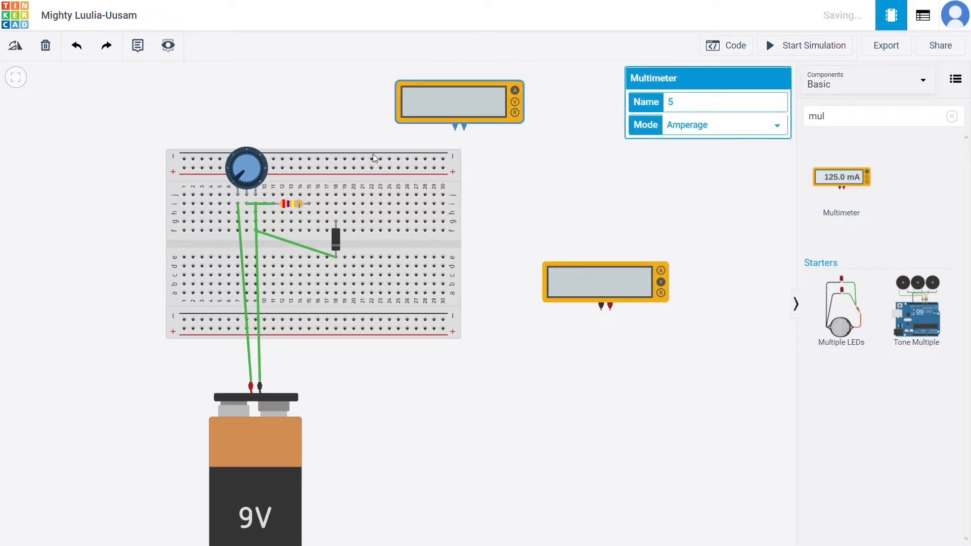
Wire the ammeter's positive terminal to the resistor's free end and its negative terminal to the diode's upper terminal
left_click(463, 128)
left_click(310, 205)
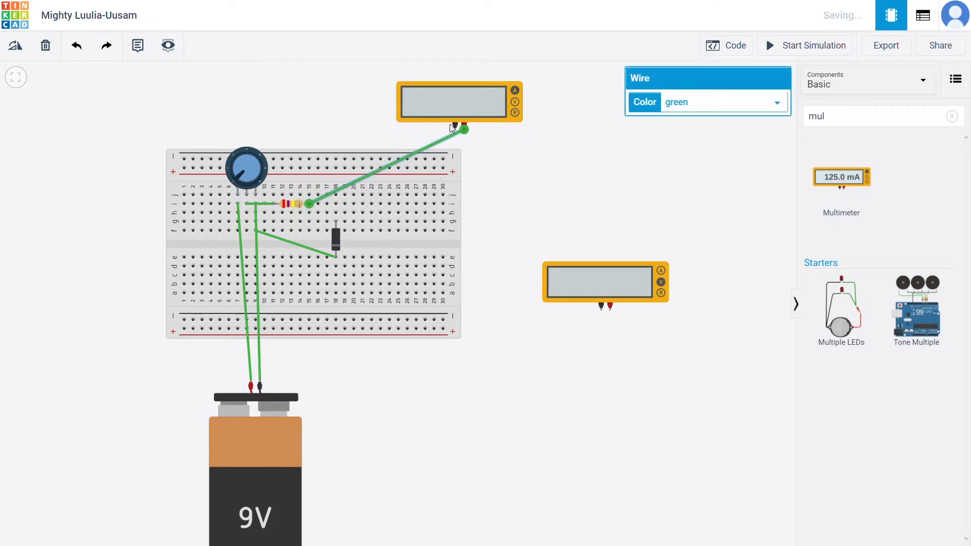
left_click(456, 126)
left_click(336, 223)
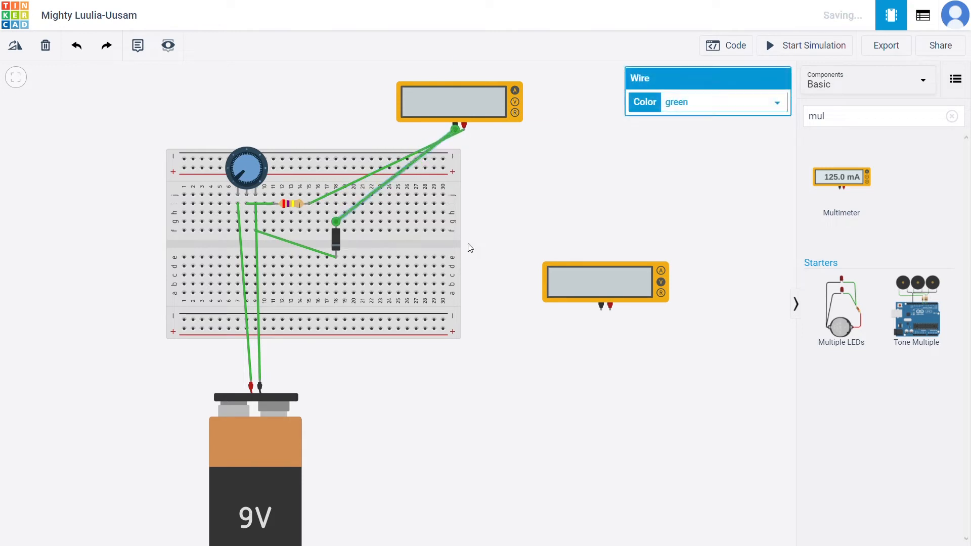
Move the second multimeter closer to the breadboard and wire its positive terminal to the diode's anode and its negative terminal to the cathode
left_click_drag(581, 281, 557, 258)
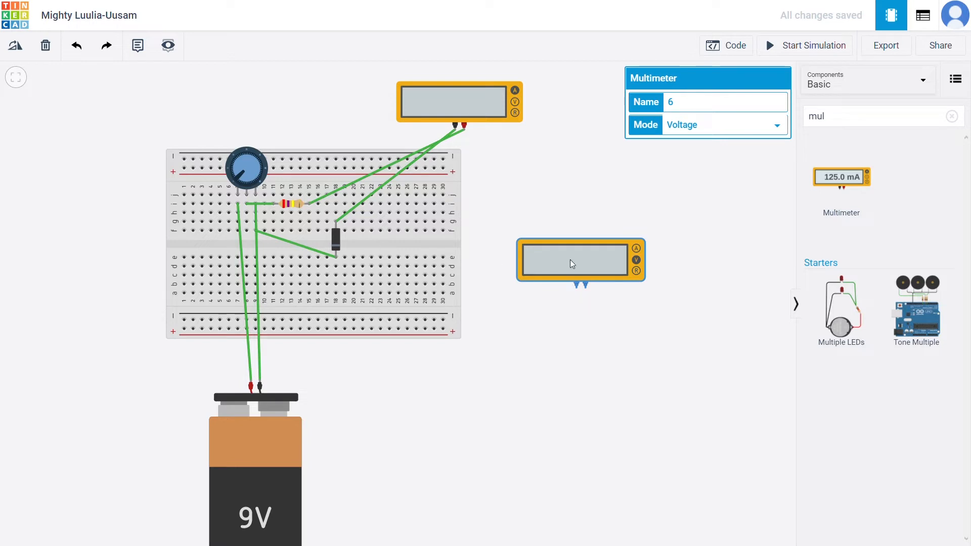
left_click(577, 290)
left_click(577, 289)
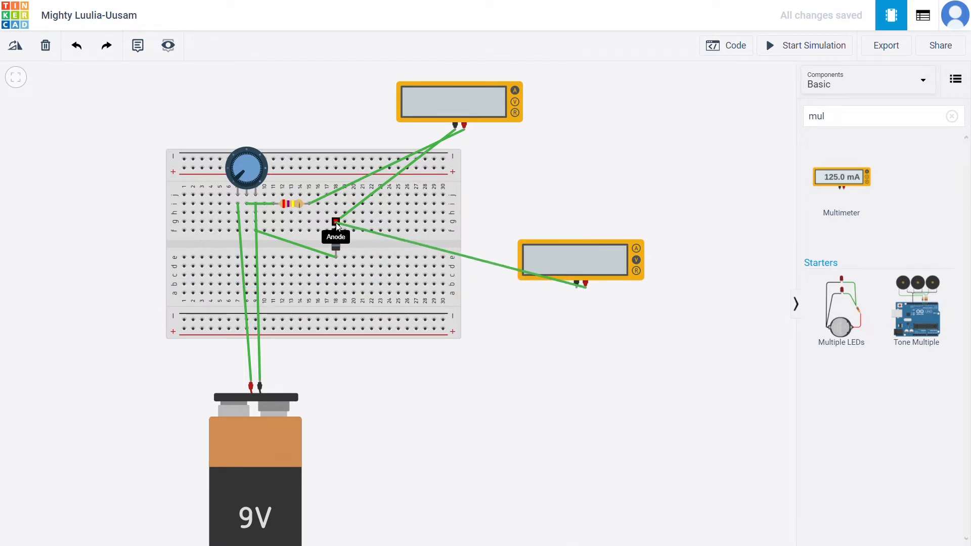
left_click(336, 222)
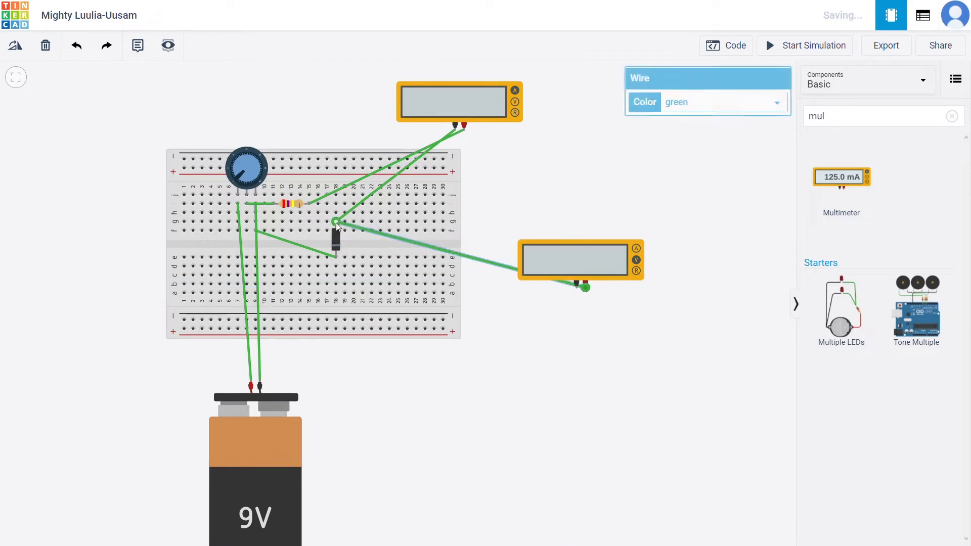
left_click(577, 285)
left_click(337, 258)
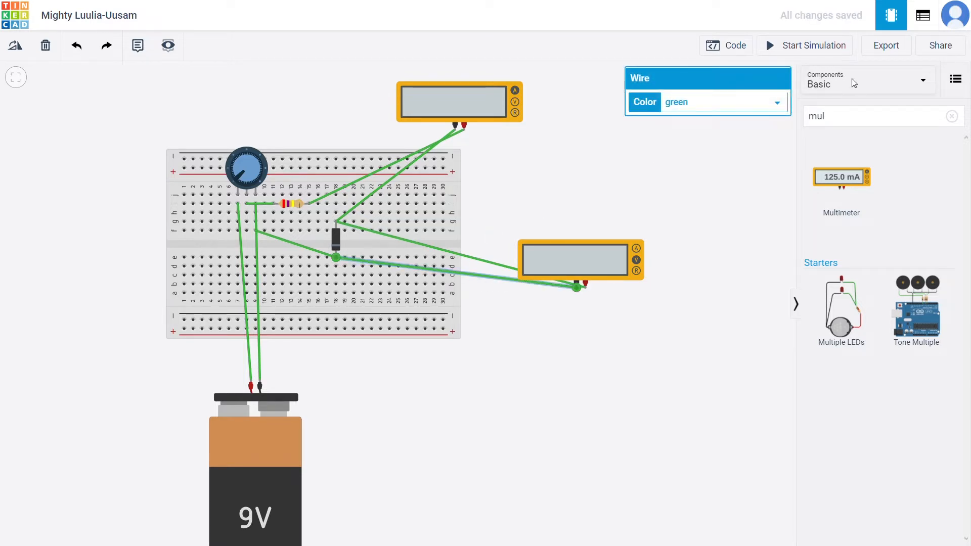
Set the potentiometer's resistance to 5 kΩ
left_click(254, 160)
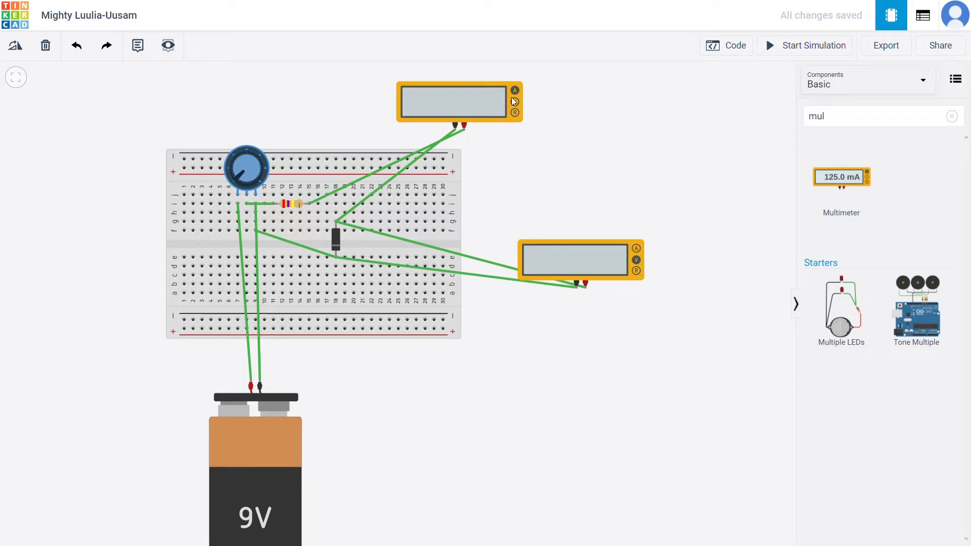
left_click(512, 100)
left_click(241, 167)
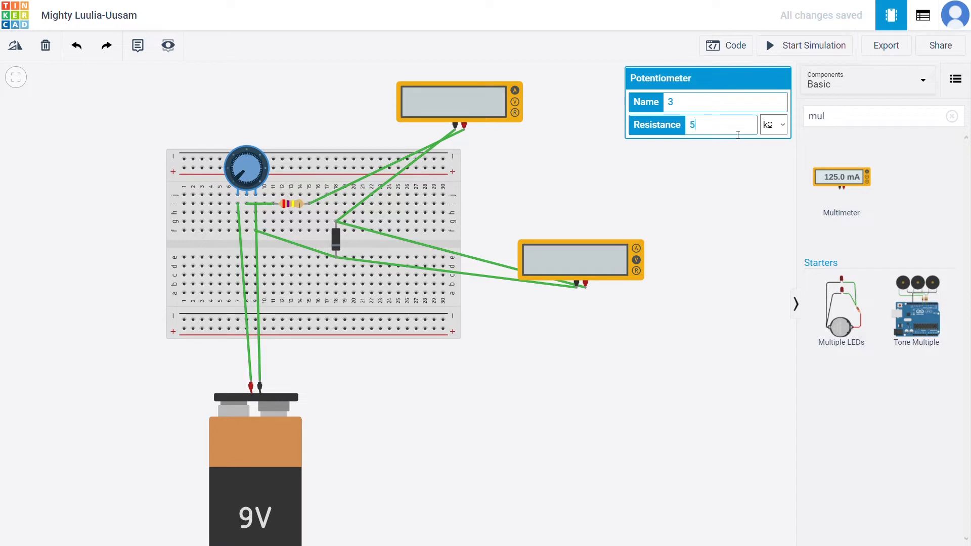
left_click(728, 176)
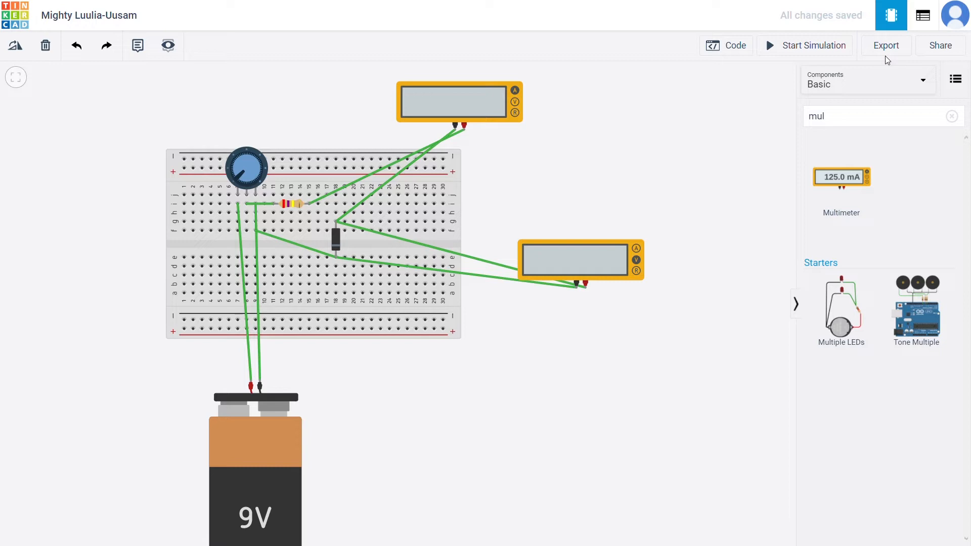
Run the simulation, turn the potentiometer knob to about its middle position while watching both meters, and stop the simulation
left_click(806, 50)
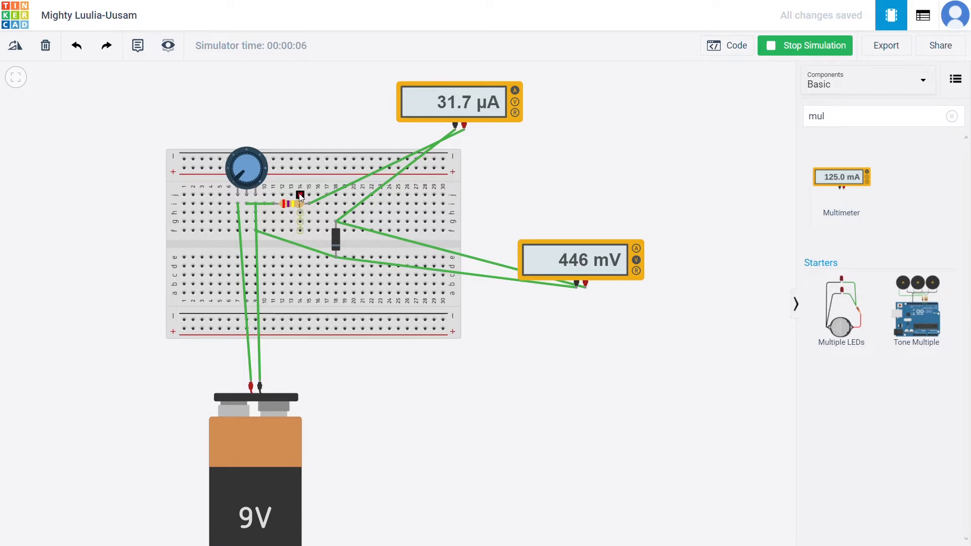
mouse_move(241, 178)
left_mouse_down()
mouse_move(238, 160)
mouse_move(241, 187)
left_mouse_up()
left_click(589, 248)
left_click(626, 223)
left_click_drag(239, 180, 248, 159)
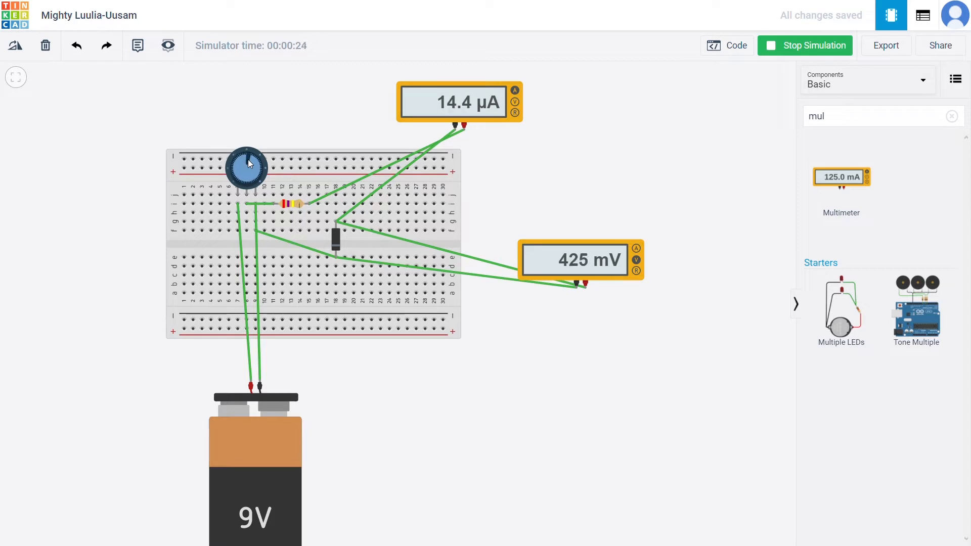
left_click(792, 47)
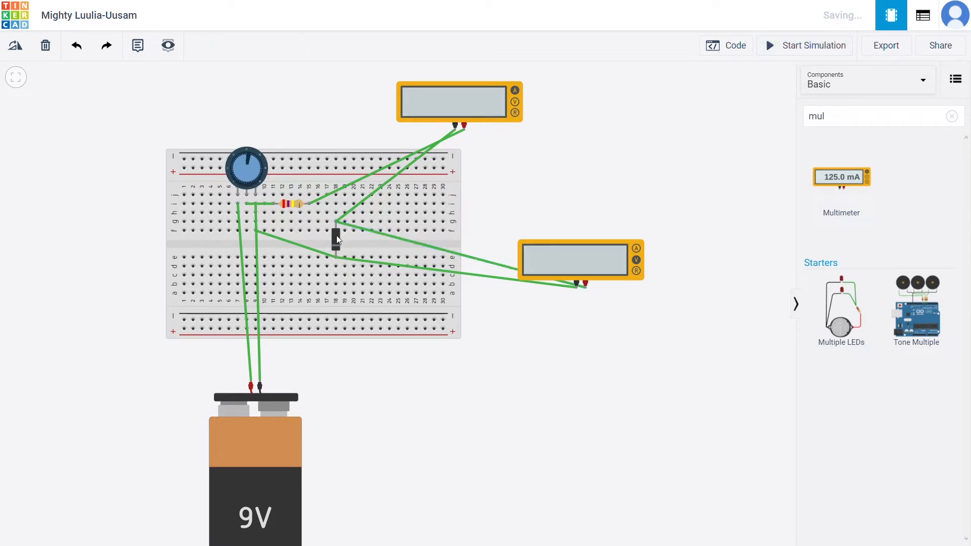
Delete both ammeter wires, both voltmeter wires and the wire between the diode's lower terminal and column 9
left_click(356, 206)
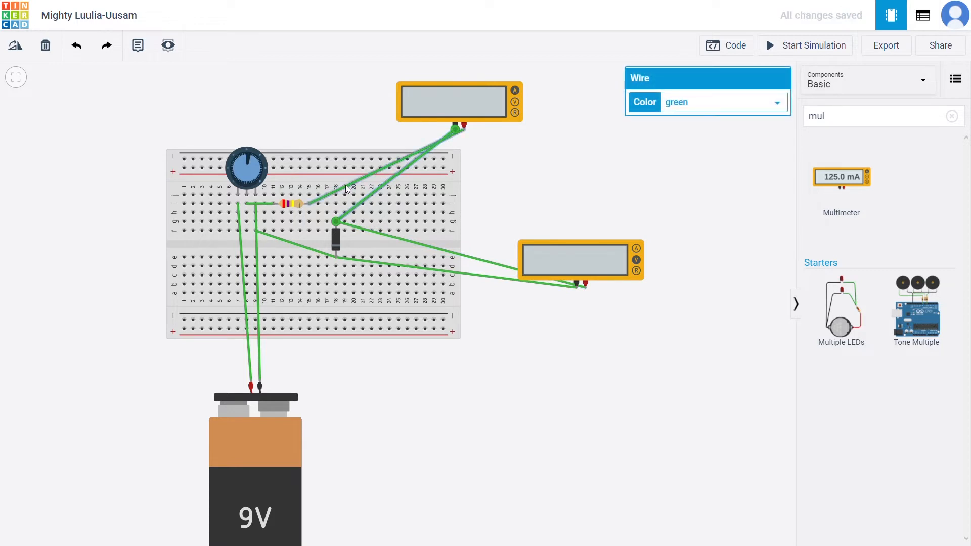
key("Delete")
left_click(345, 184)
key("Delete")
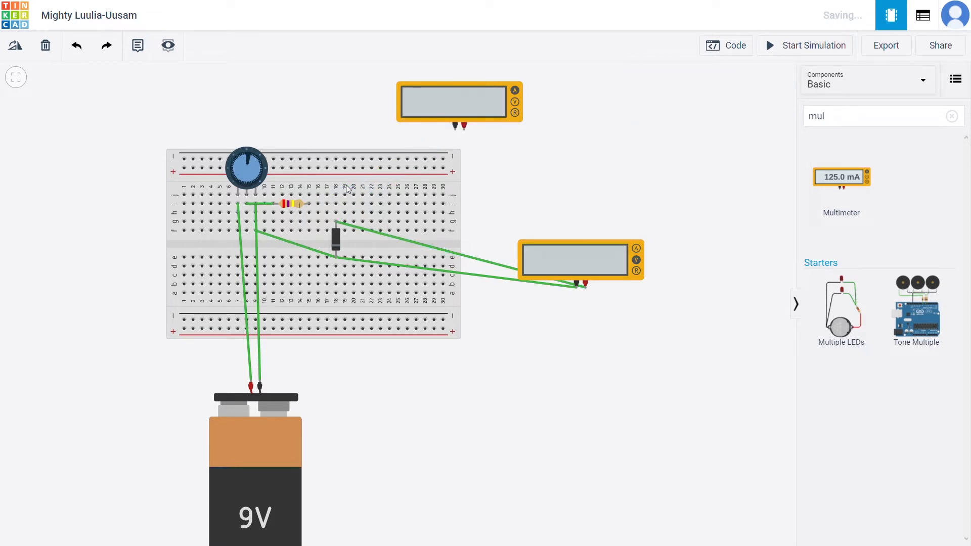
left_click(357, 229)
key("Delete")
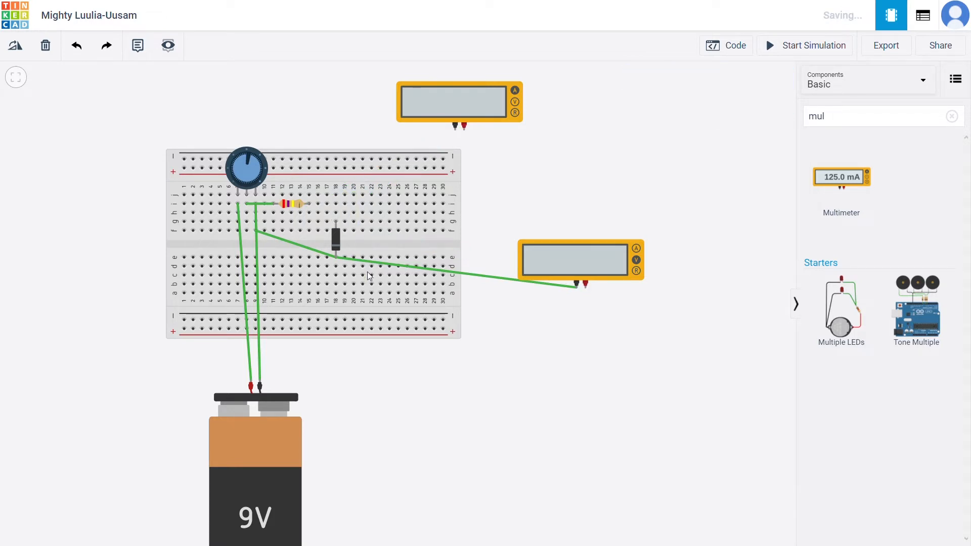
left_click(379, 263)
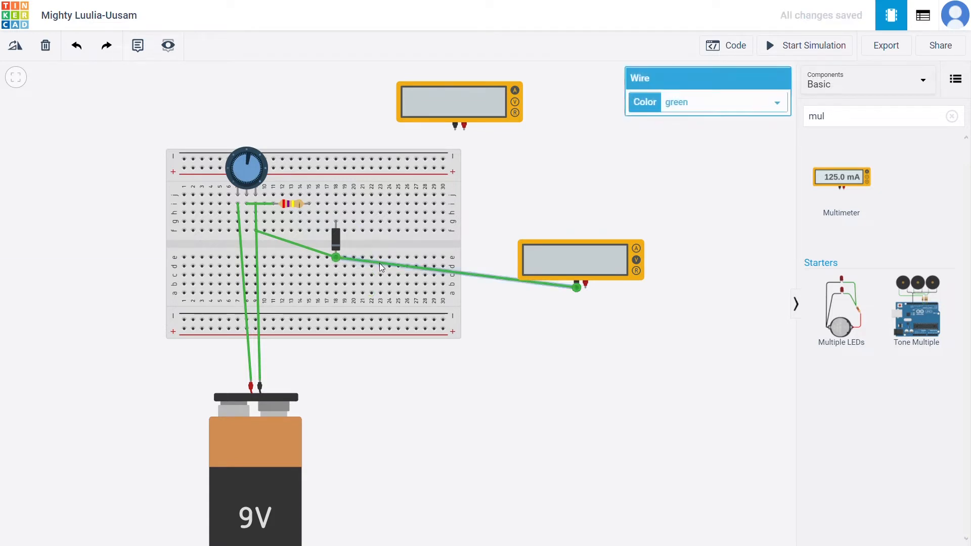
key("Delete")
left_click(326, 255)
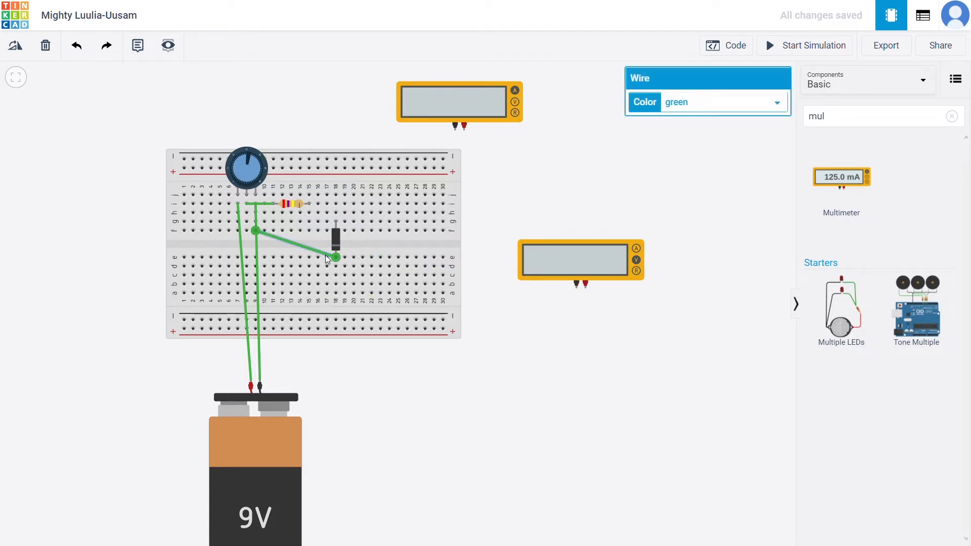
key("Delete")
Rotate the diode 180 degrees in place so its cathode is at the upper end
left_click(336, 236)
key("r")
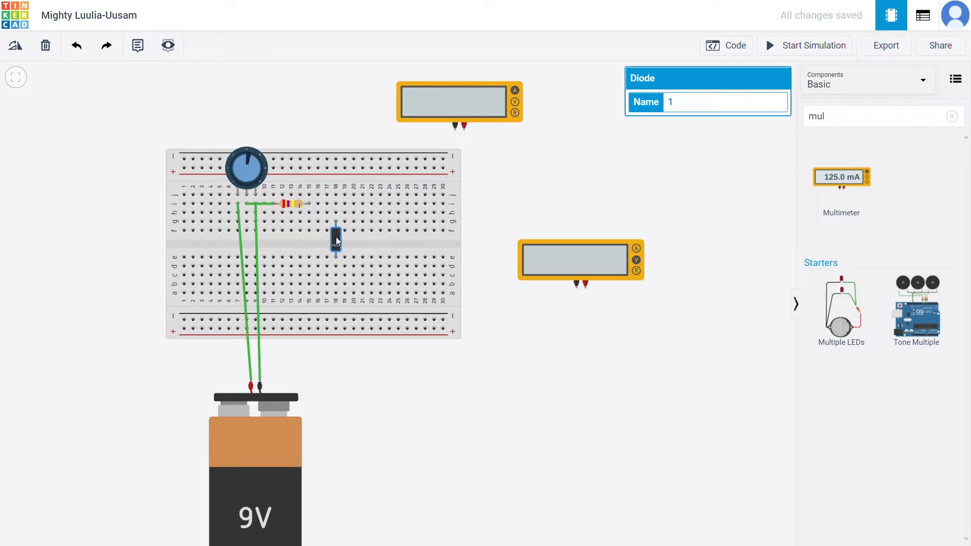
key("r")
key("r")
key("r")
key("r")
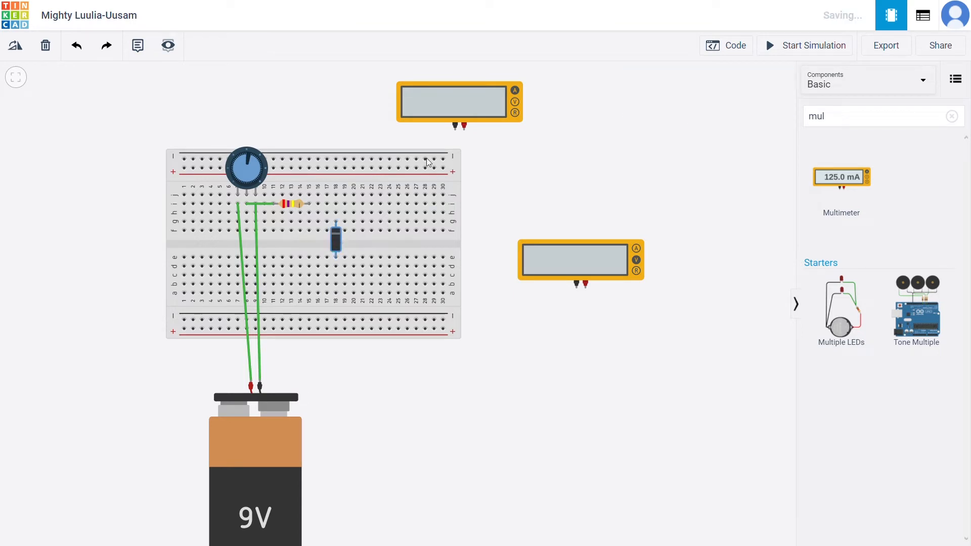
Wire the ammeter's positive terminal to the resistor's free end, its negative terminal to the diode's cathode, and the diode's anode to column 9, row f
left_click(465, 127)
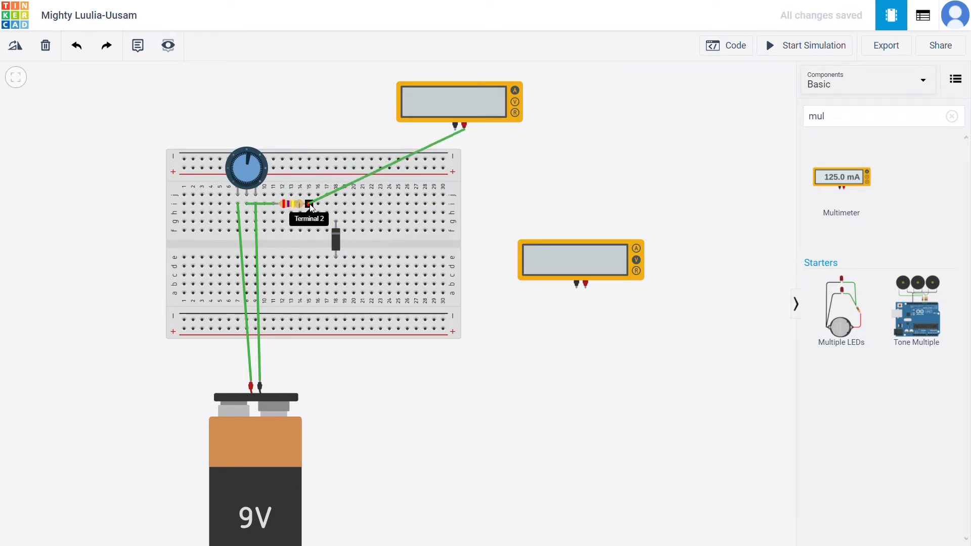
left_click(311, 205)
left_click(455, 126)
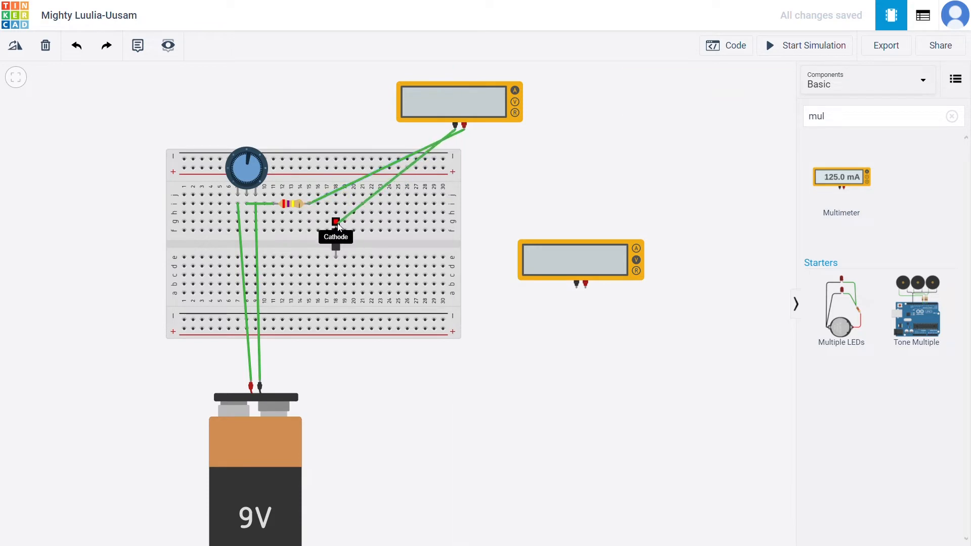
left_click(336, 222)
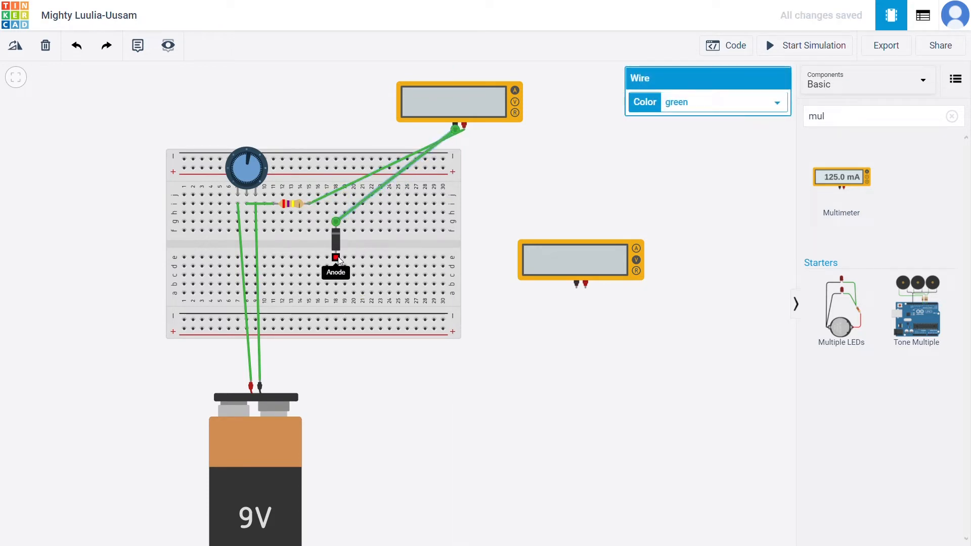
left_click(336, 257)
left_click(255, 231)
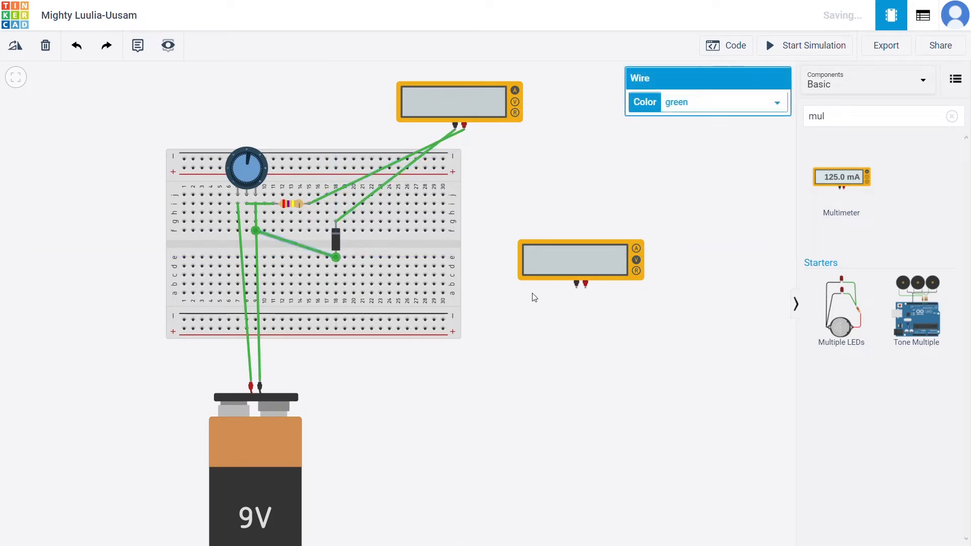
Wire the voltmeter's negative terminal to the diode's anode and its positive terminal to the cathode
left_click(577, 284)
left_click(336, 258)
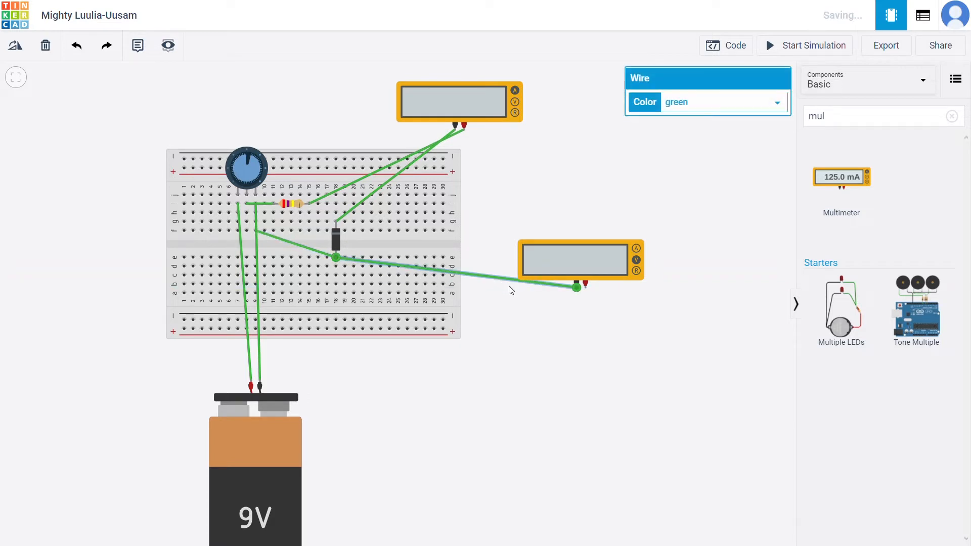
left_click(585, 285)
left_click(336, 223)
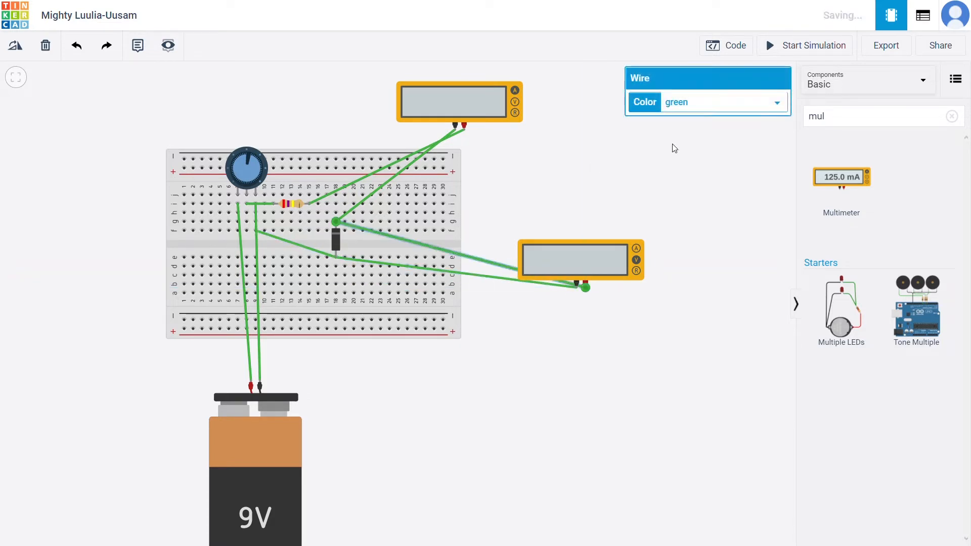
Simulate the reversed-diode circuit, turn the potentiometer knob to its fully counter-clockwise position while watching both meters, and stop the simulation
left_click(829, 46)
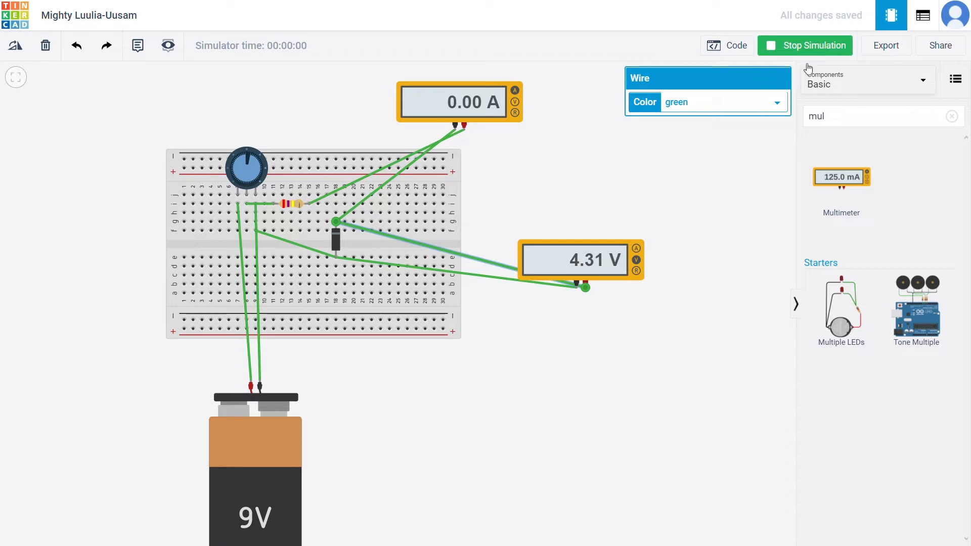
left_click_drag(249, 162, 232, 186)
left_click_drag(230, 157, 240, 180)
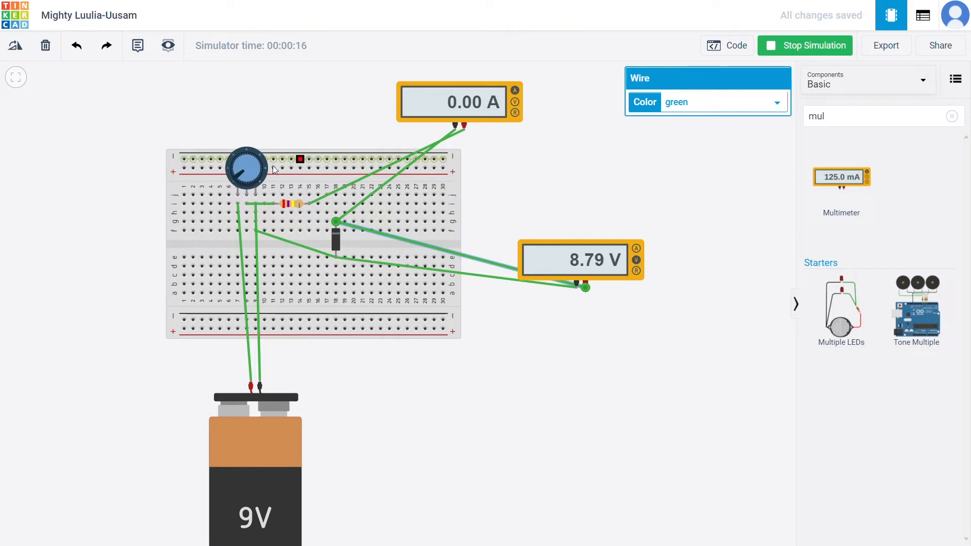
mouse_move(241, 180)
left_mouse_down()
mouse_move(238, 162)
mouse_move(253, 160)
mouse_move(235, 185)
left_mouse_up()
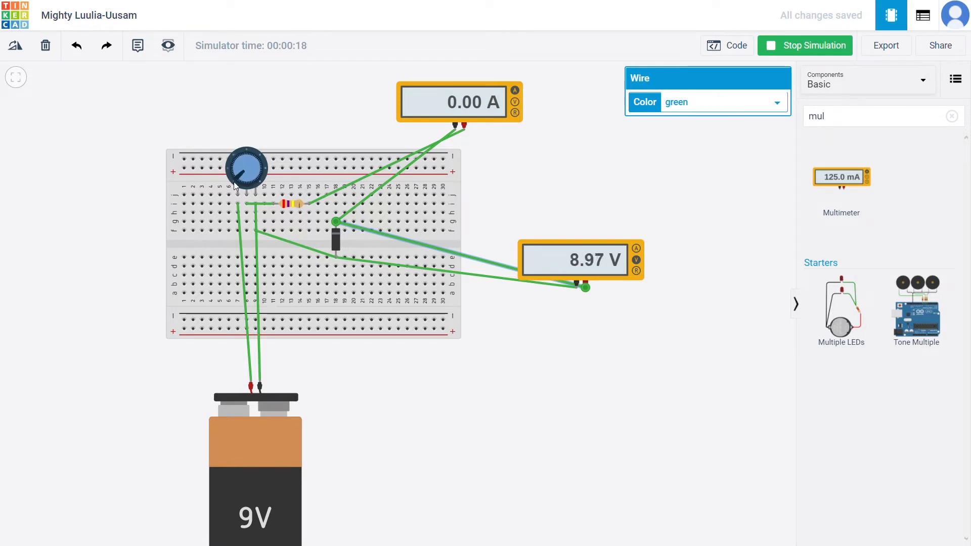
left_click(811, 46)
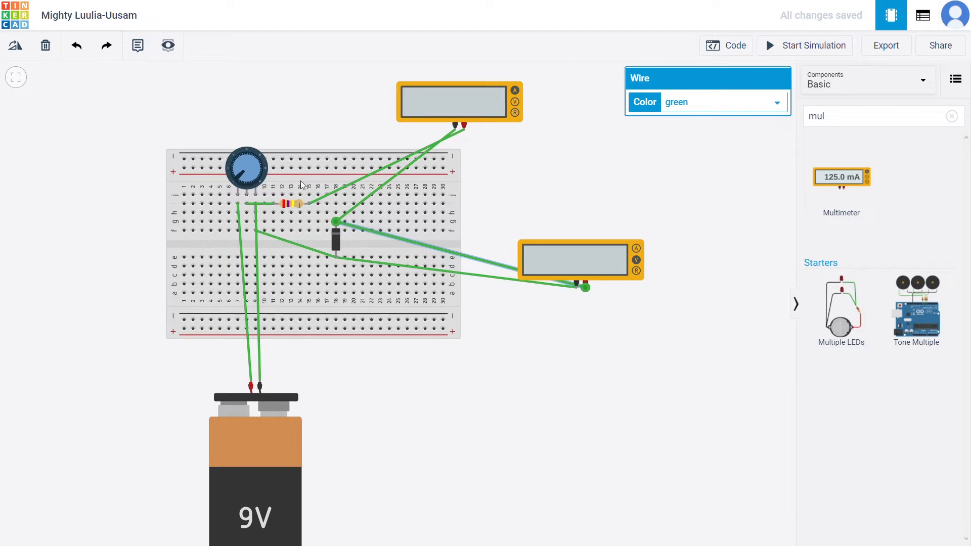
Delete the potentiometer and both battery wires
left_click(263, 196)
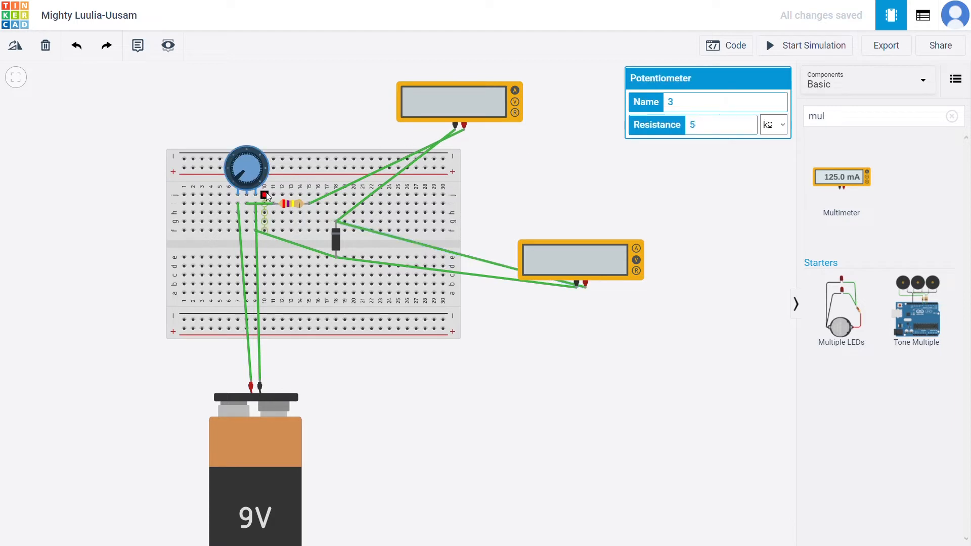
key("Delete")
left_click(257, 290)
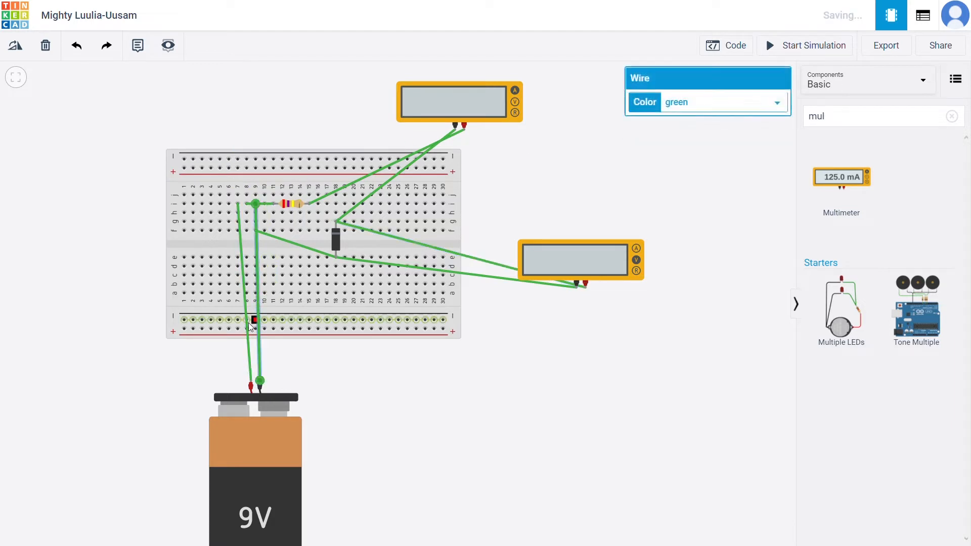
key("Delete")
left_click(246, 323)
key("Delete")
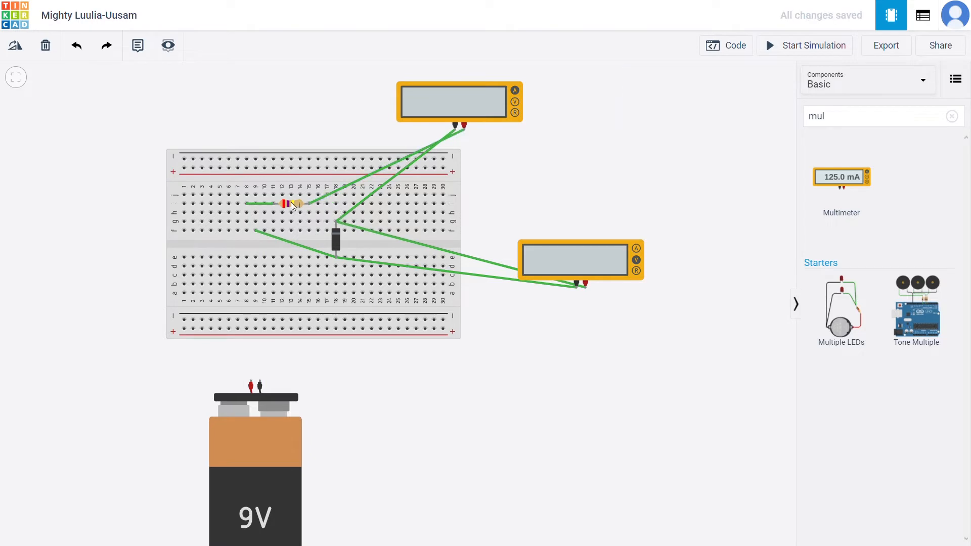
Delete the resistor, the wires at both its ends, and the wire between the diode and column 9
left_click(318, 200)
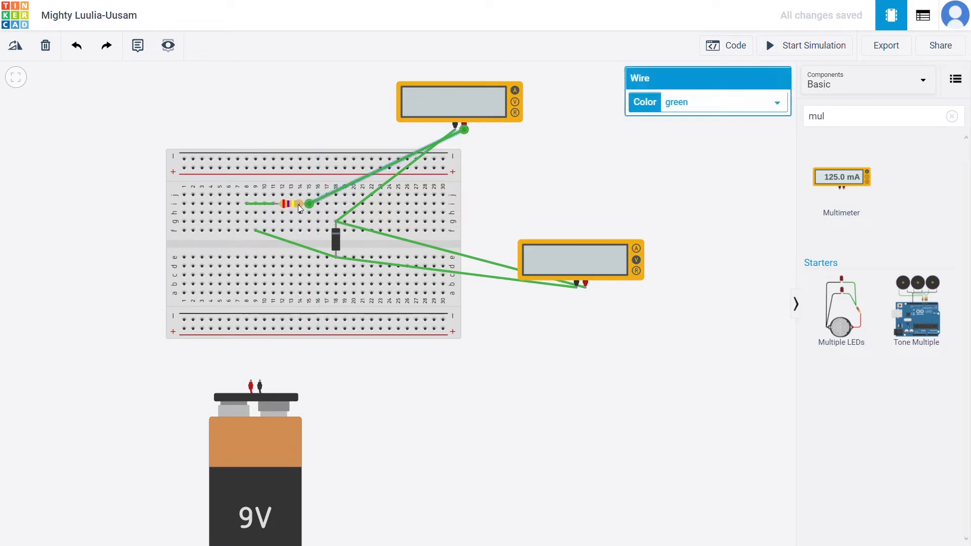
key("Delete")
left_click(268, 203)
key("Delete")
left_click(289, 243)
key("Delete")
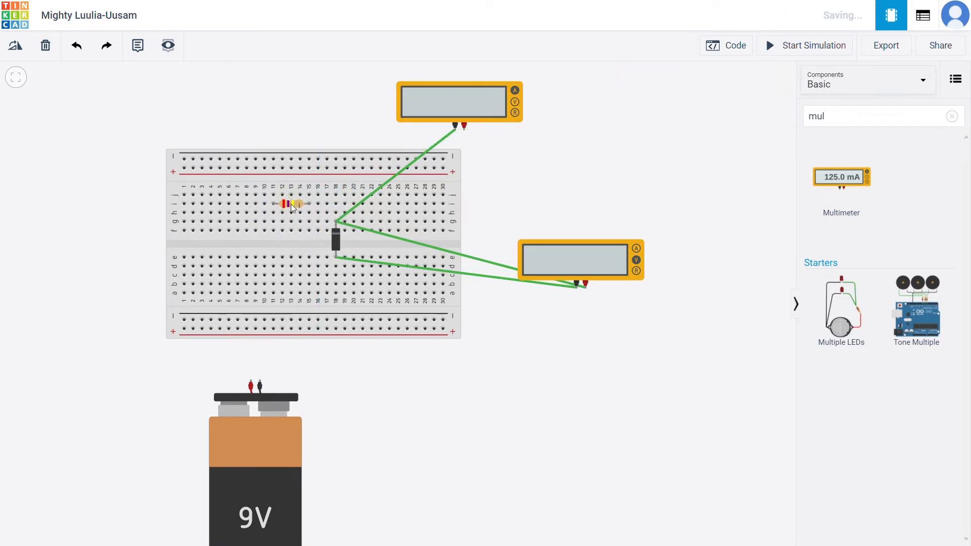
left_click(292, 204)
key("Delete")
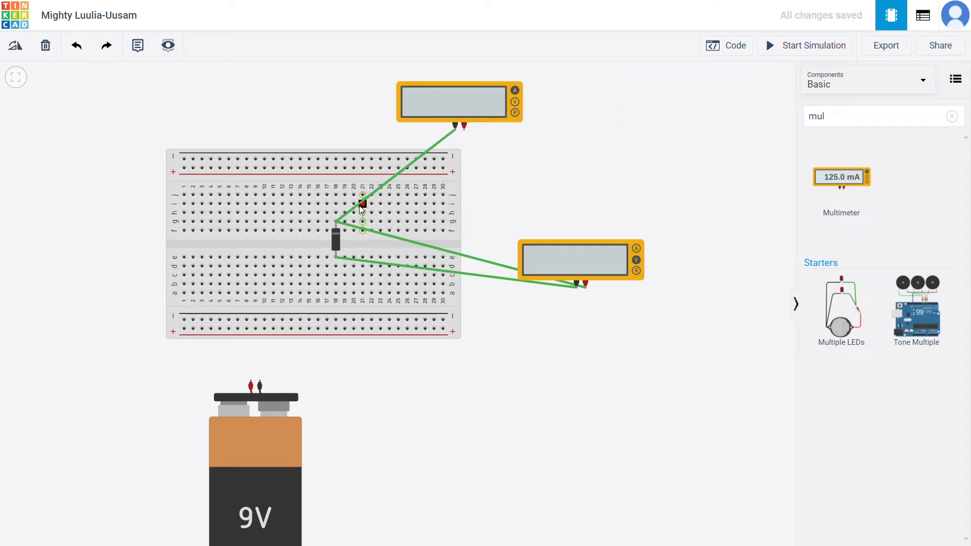
Delete the diode together with the remaining ammeter wire and both voltmeter wires
left_click(360, 204)
key("Delete")
left_click(371, 230)
key("Delete")
left_click(363, 260)
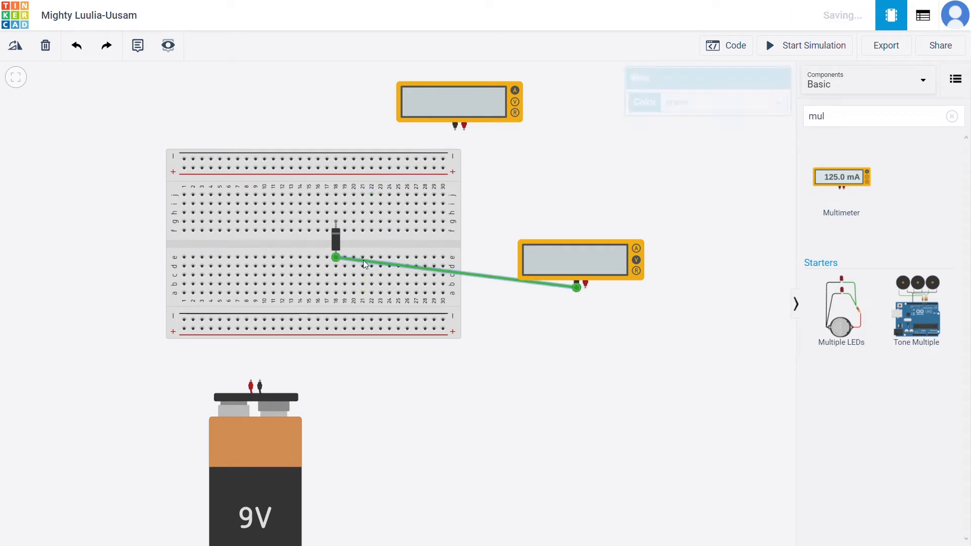
key("Delete")
left_click(335, 238)
key("Delete")
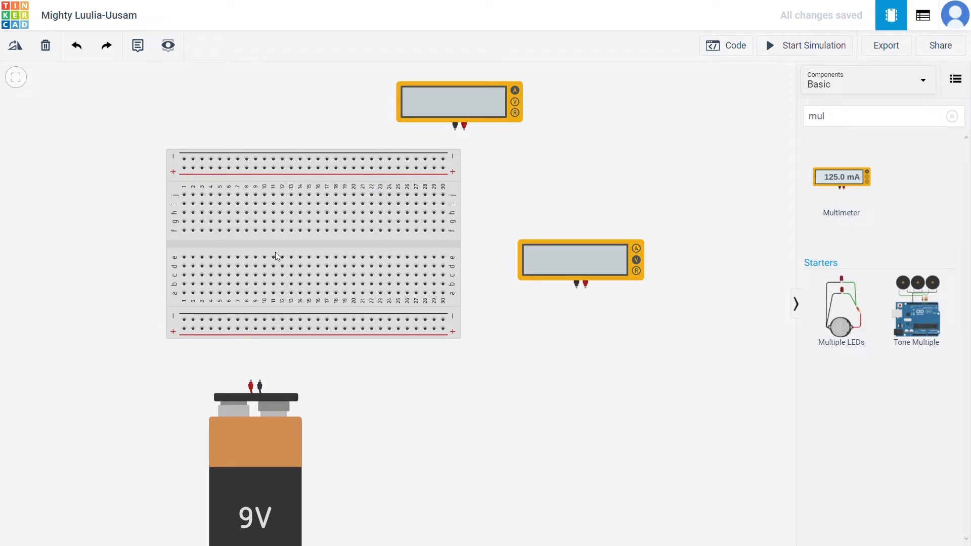
Move the ammeter above the voltmeter and add two resistors to the workspace below the meters
left_click(277, 238)
left_click_drag(468, 107, 594, 162)
double_click(867, 121)
type("m")
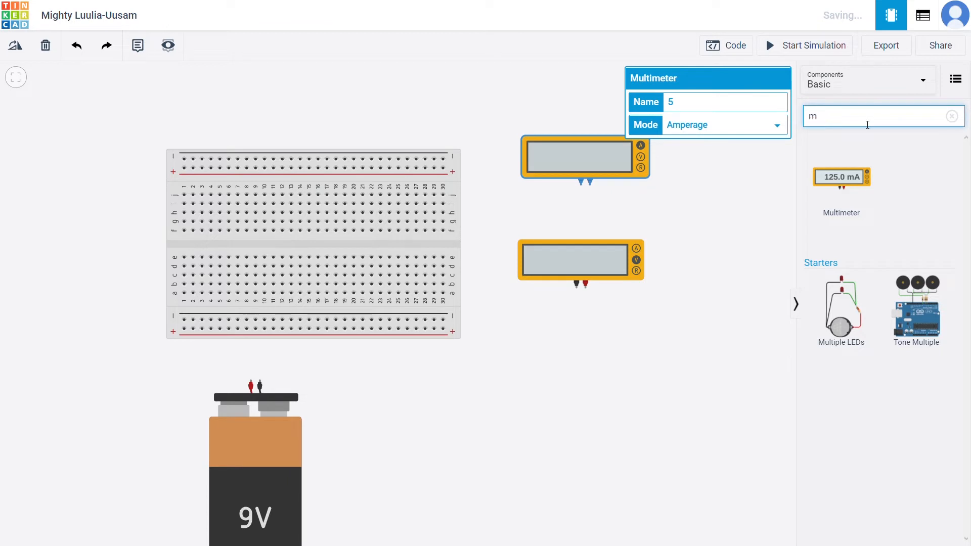
key("BackSpace")
left_click_drag(837, 205, 553, 350)
left_click_drag(833, 187, 682, 372)
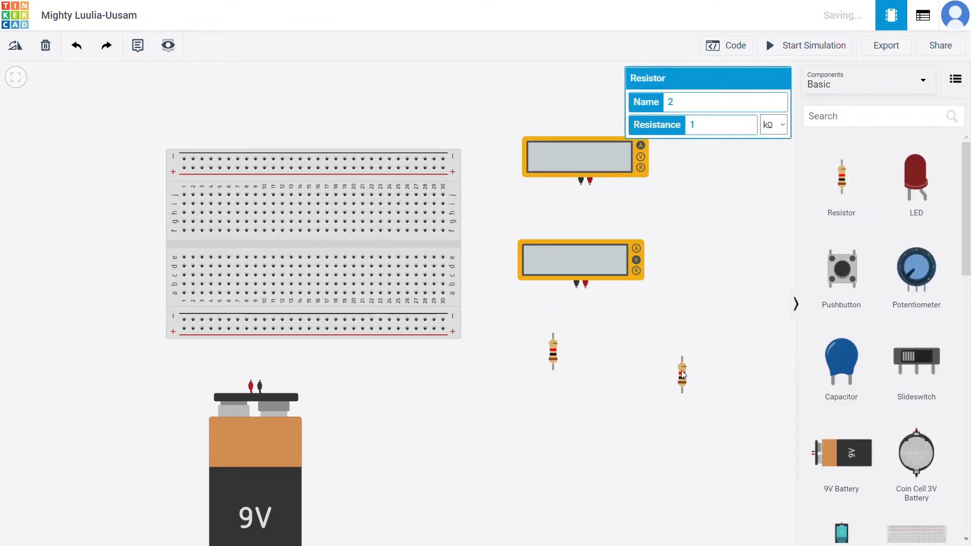
Search the components for zener and place a Zener diode between the two resistors
left_click(849, 117)
type("ze")
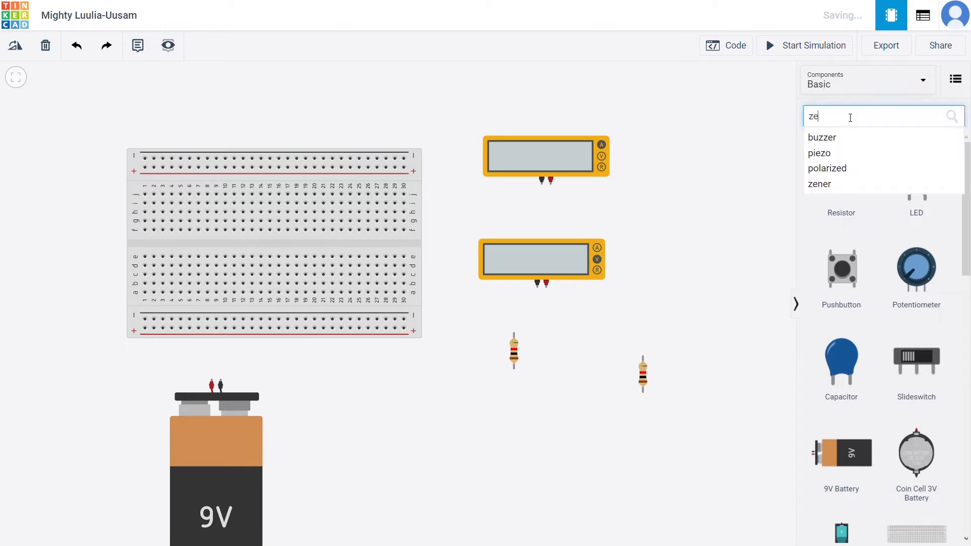
type("ner")
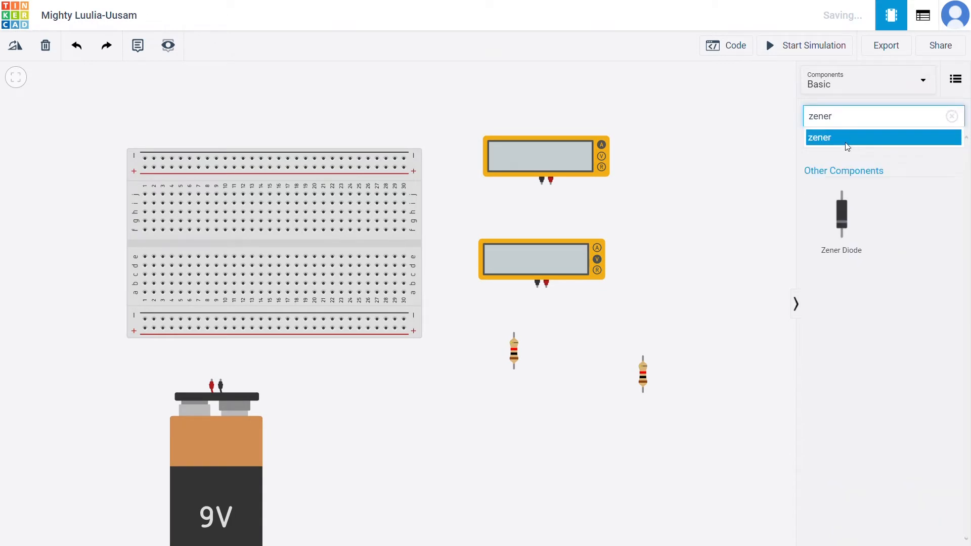
left_click(848, 147)
left_click_drag(804, 249, 605, 392)
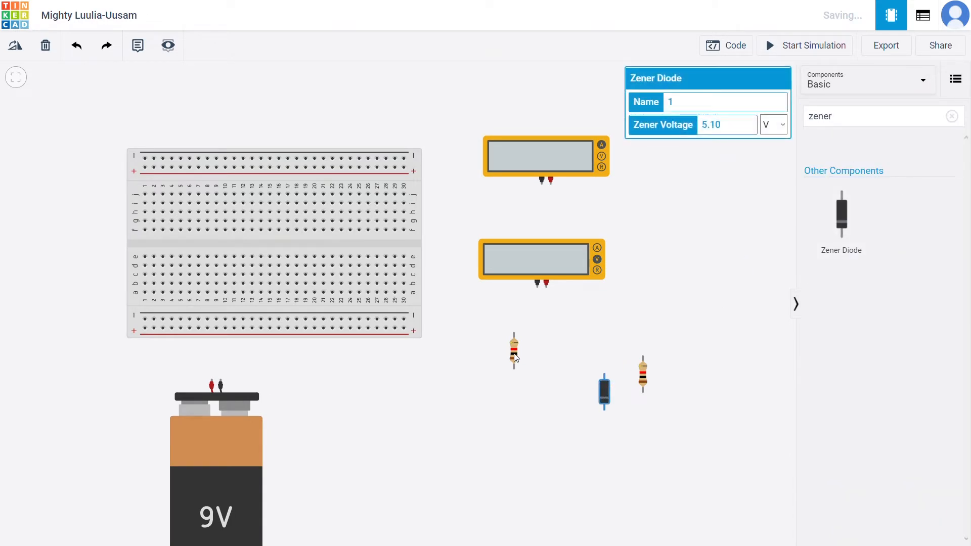
Set the Zener diode's Zener voltage to 6.2 V
left_click(727, 128)
key("BackSpace")
key("BackSpace")
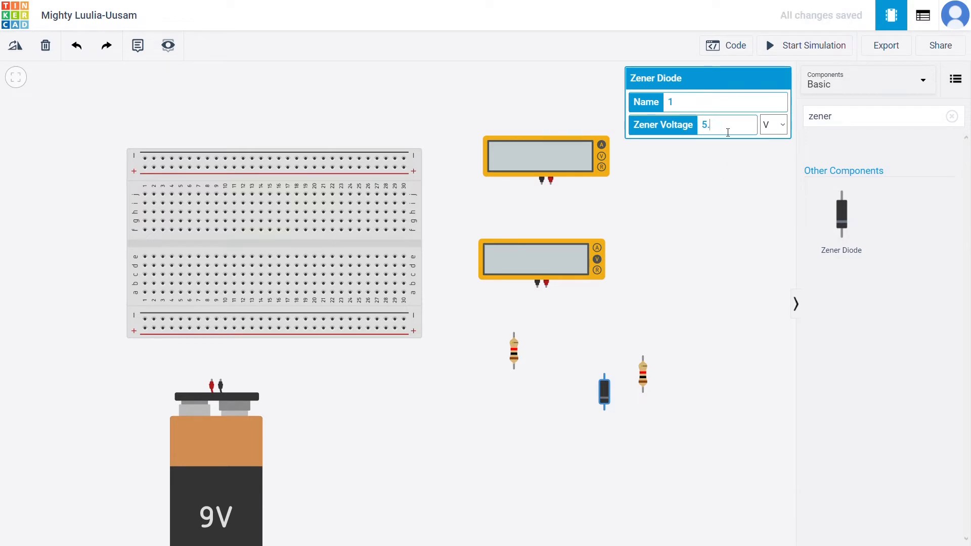
key("BackSpace")
key("BackSpace")
type("6.2")
left_click(681, 279)
Rotate the Zener diode to horizontal and move it just below the breadboard
left_click(607, 402)
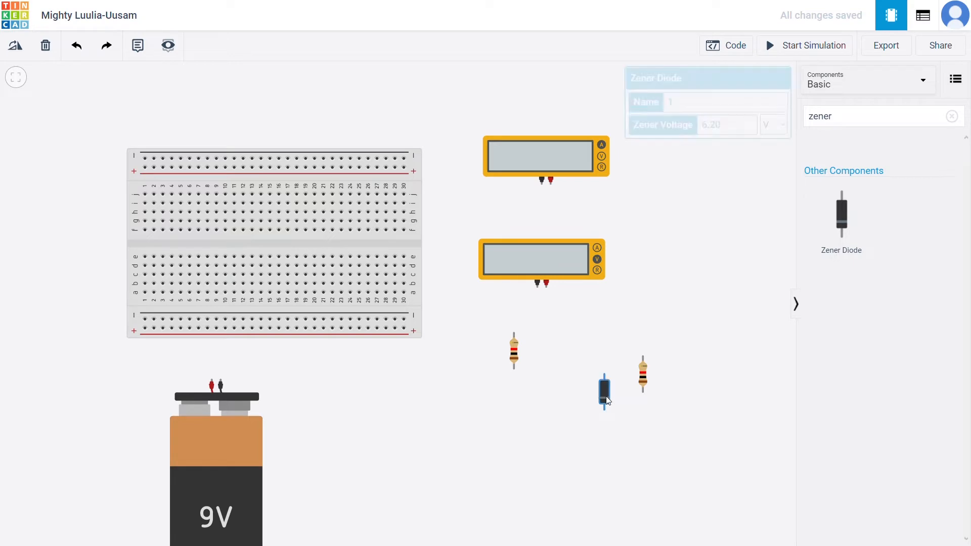
key("r")
left_click_drag(607, 400, 415, 383)
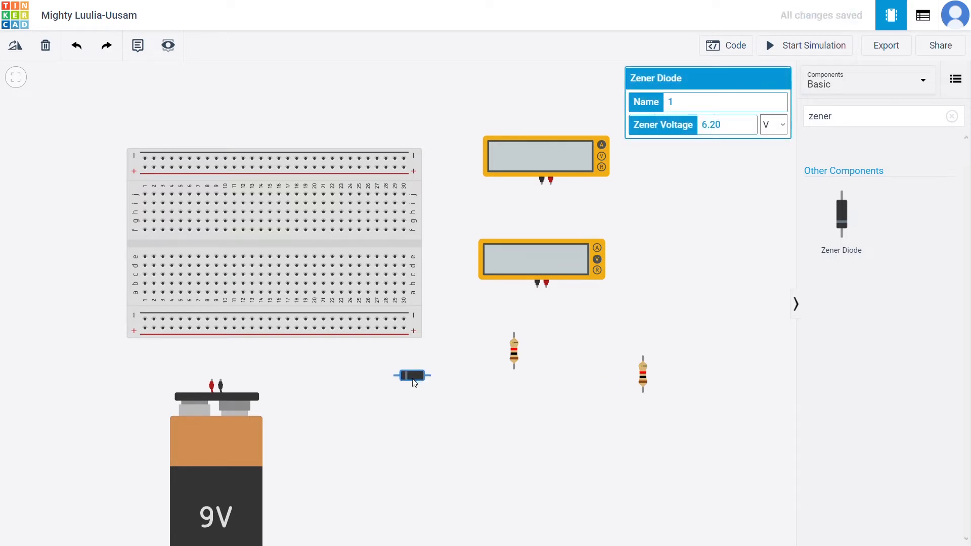
Set the first resistor to 270 Ω and place it horizontally in row i across columns 6 to 10
left_click(515, 351)
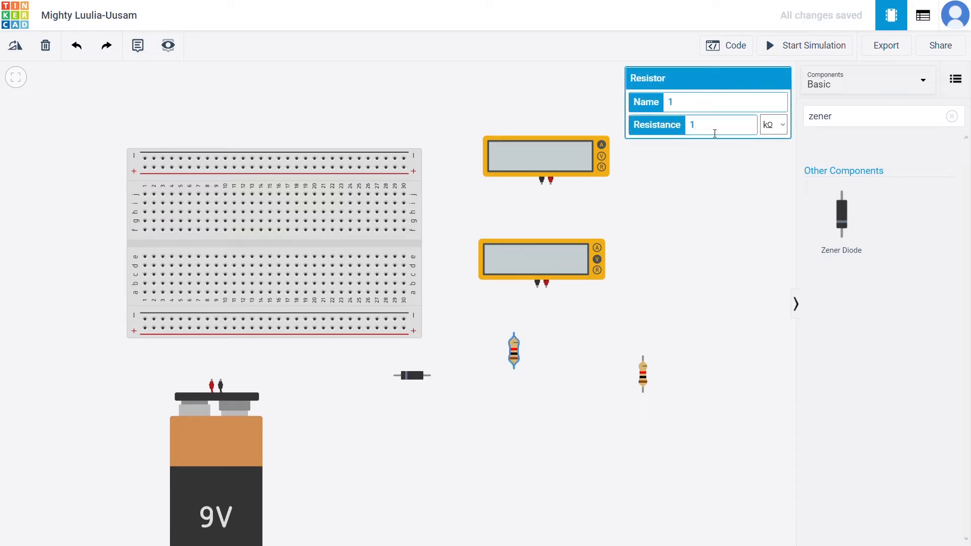
type("270")
left_click(774, 125)
left_click(773, 190)
key("r")
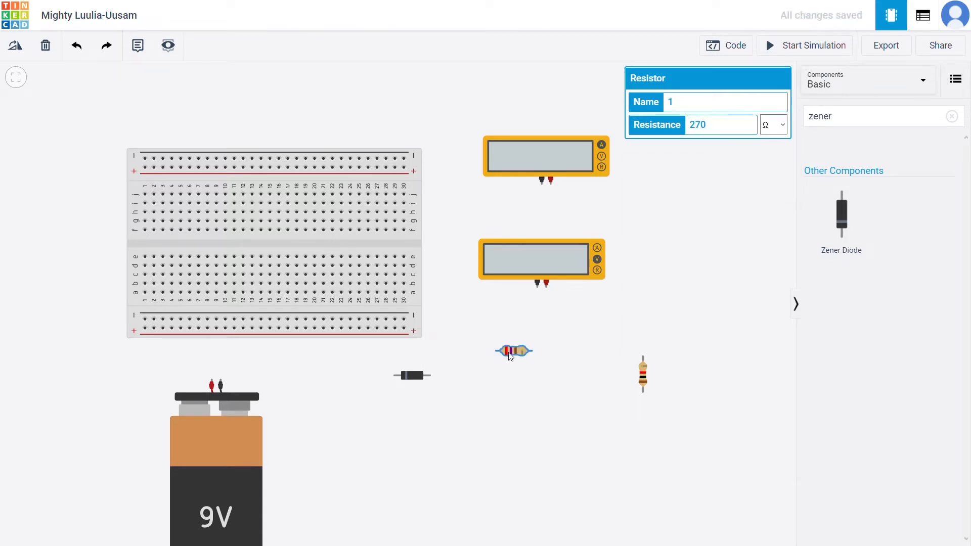
left_click_drag(511, 355, 204, 203)
Set the second resistor to 22 kΩ and place it horizontally in row h across columns 13 to 17
left_click(645, 377)
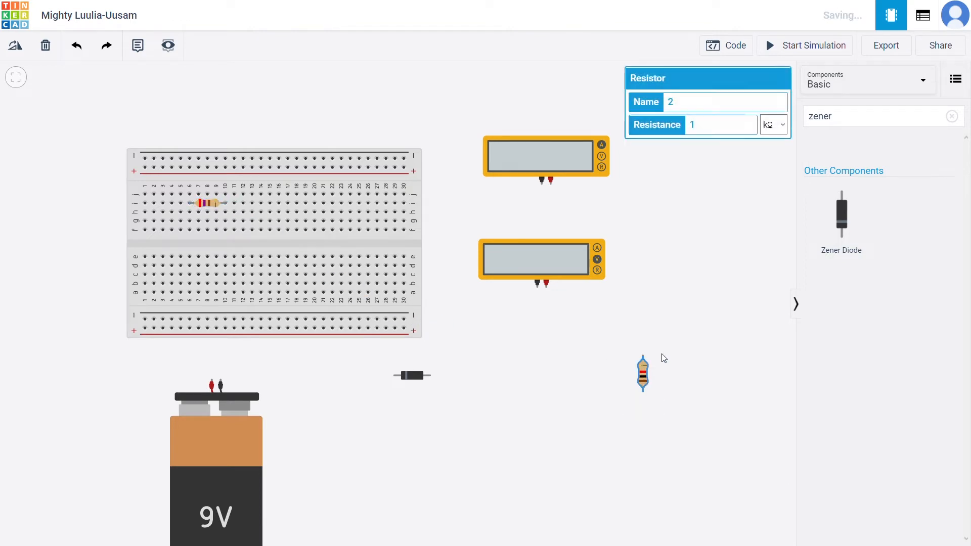
left_click(739, 135)
key("BackSpace")
type("22")
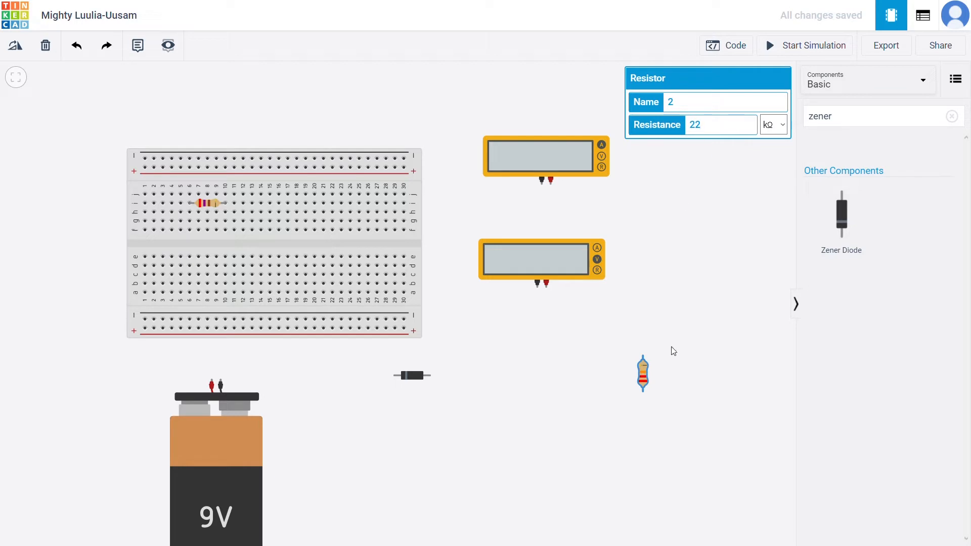
key("r")
key("r")
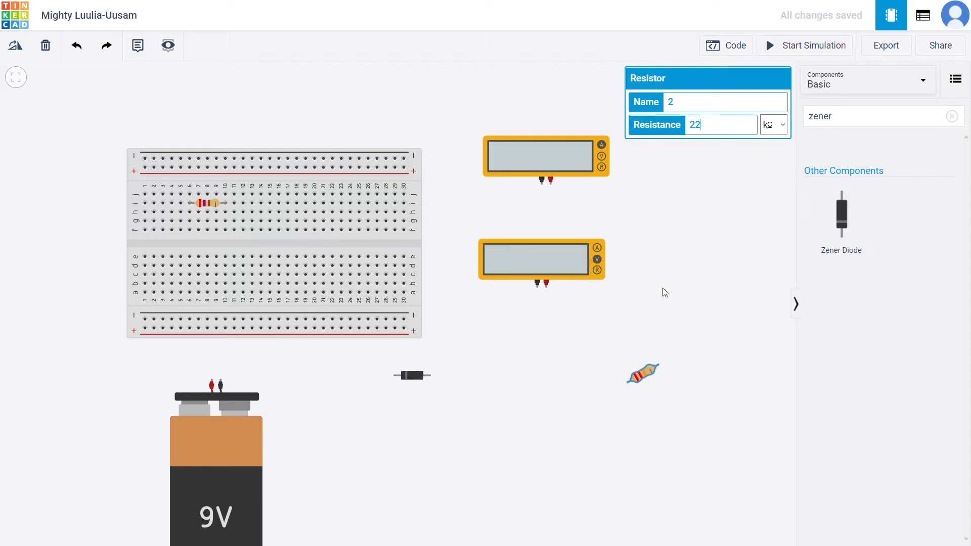
left_click(655, 386)
left_click_drag(646, 373, 263, 243)
left_click_drag(277, 214, 275, 214)
Place the Zener diode in row f across columns 13 to 17, parallel to the 22 kΩ resistor
left_click(412, 376)
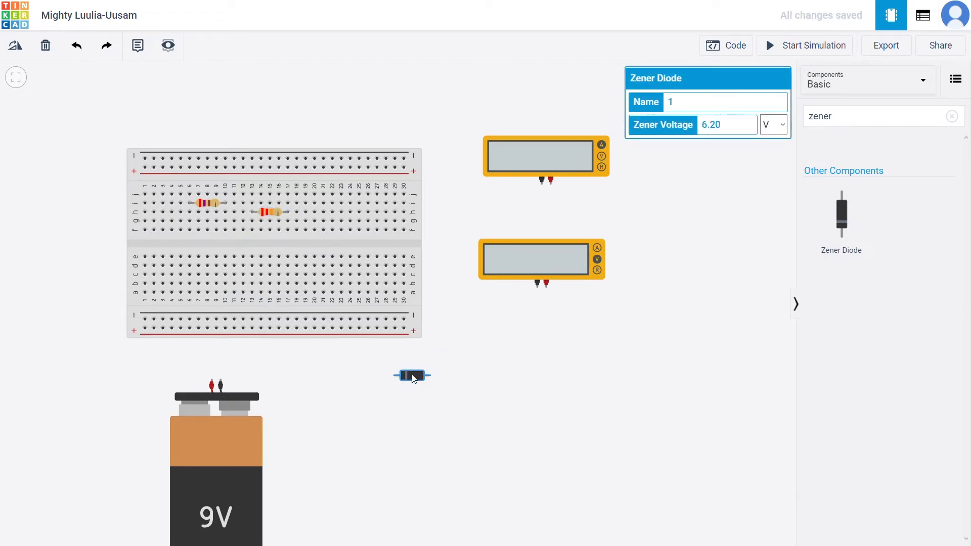
left_click_drag(412, 375, 271, 232)
Wire the battery's positive terminal to column 6, row h, and move the 270 Ω resistor up to row j
left_click(213, 439)
left_click(212, 381)
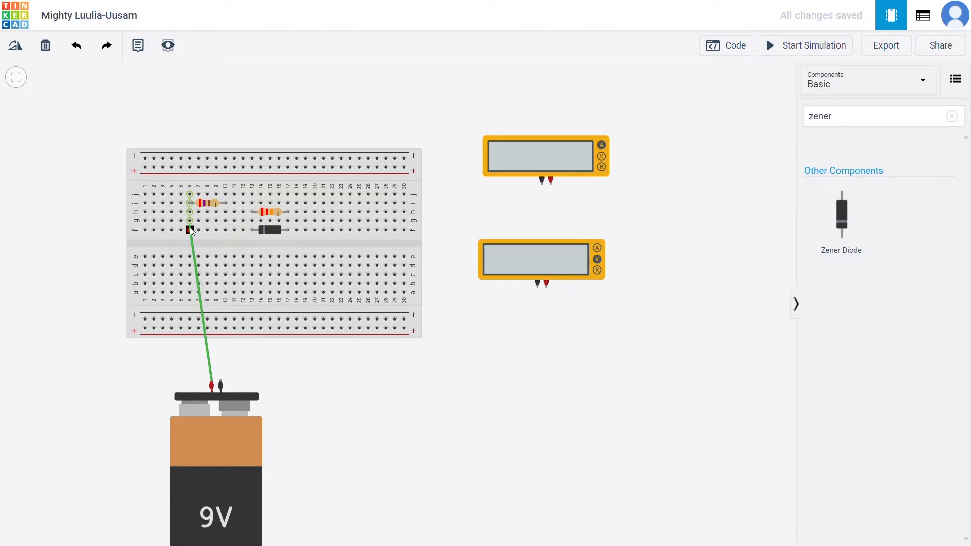
left_click(190, 211)
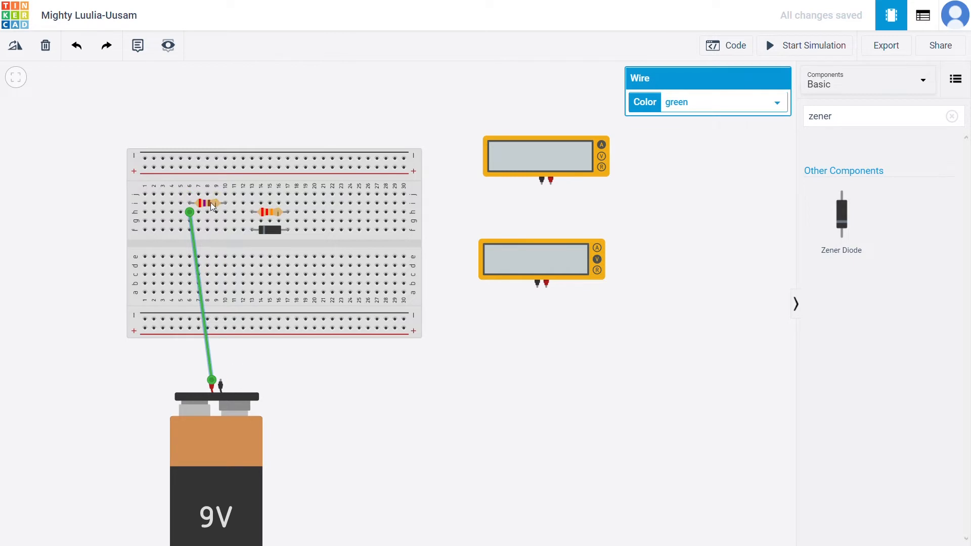
left_click_drag(208, 201, 207, 196)
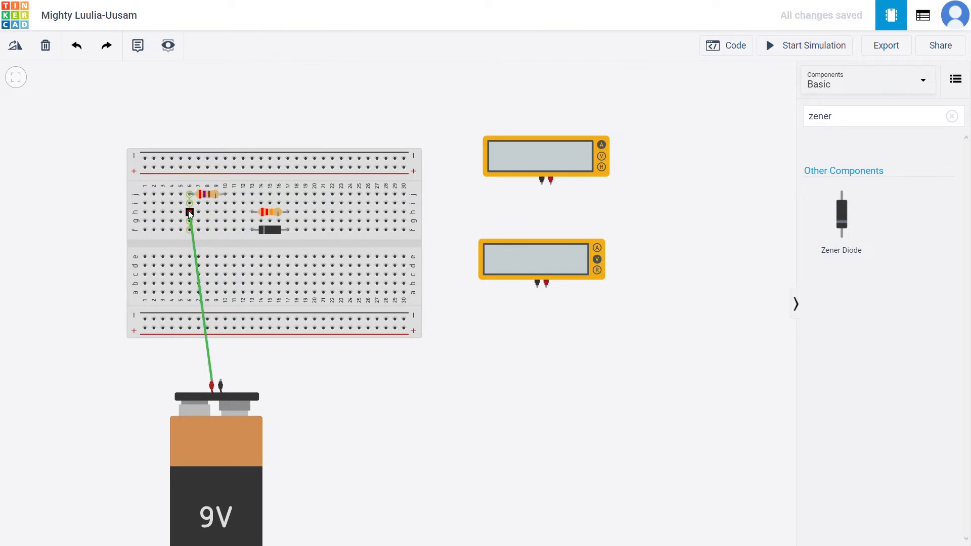
Try to move the breadboard end of the battery wire from row h to row i in column 6
left_click(189, 211)
left_click(190, 203)
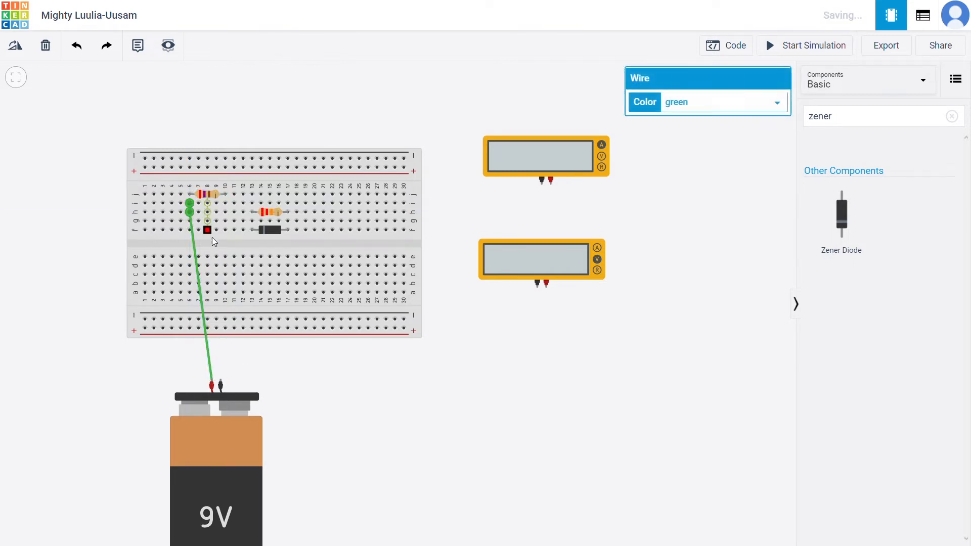
left_click(212, 240)
left_click(193, 236)
left_click(187, 347)
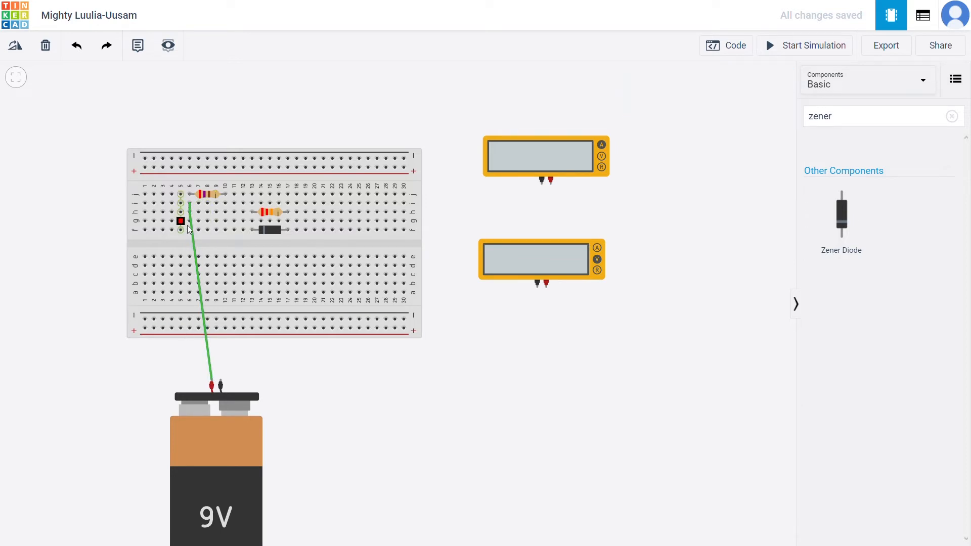
Replace both column 6 wires with a single wire from the battery's positive terminal to row i
double_click(194, 248)
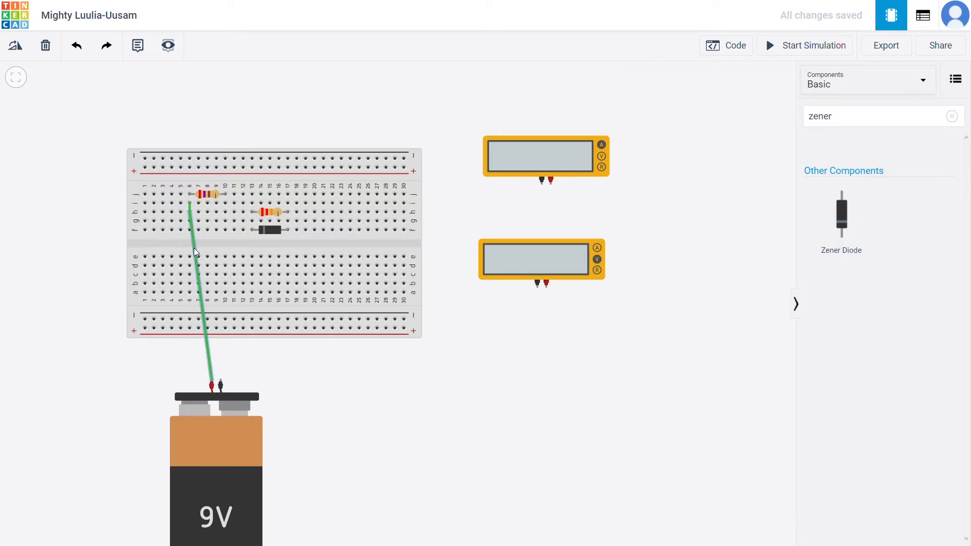
left_click(193, 248)
key("Delete")
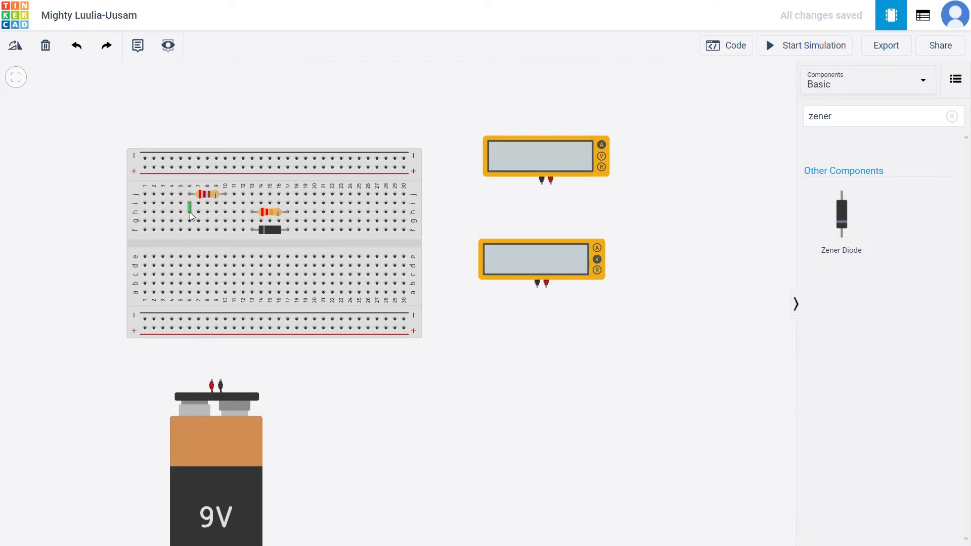
left_click(190, 210)
key("Delete")
left_click(212, 383)
left_click(189, 204)
Shift the 22 kΩ resistor to row i and the Zener diode to row g, and wire the battery's negative terminal to column 17, row f
left_click(272, 212)
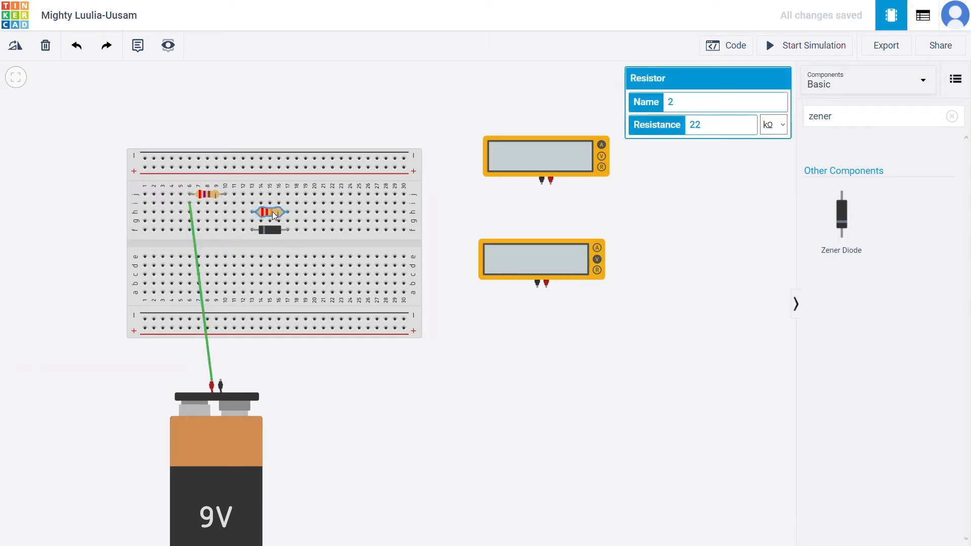
mouse_move(272, 211)
left_mouse_down()
mouse_move(272, 202)
mouse_move(268, 221)
left_mouse_up()
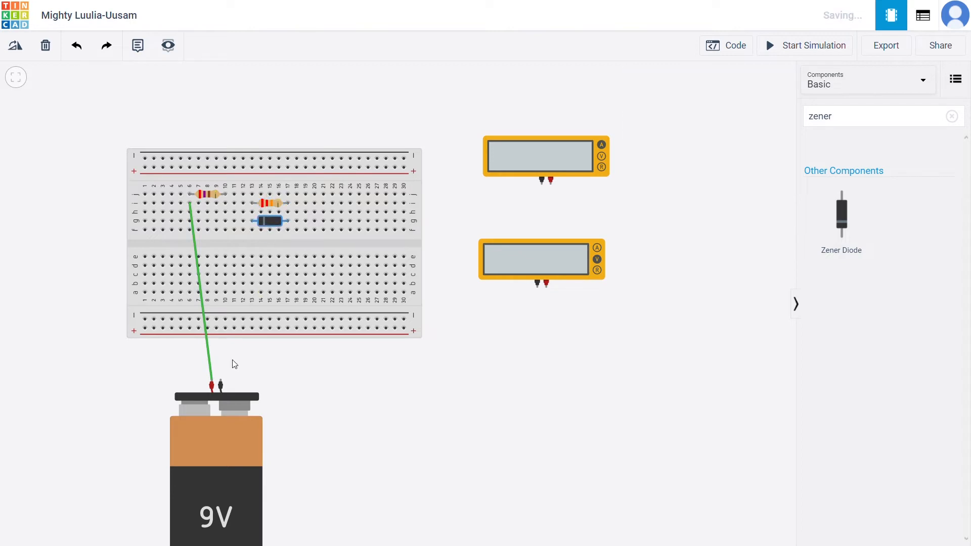
left_click(221, 384)
left_click(287, 230)
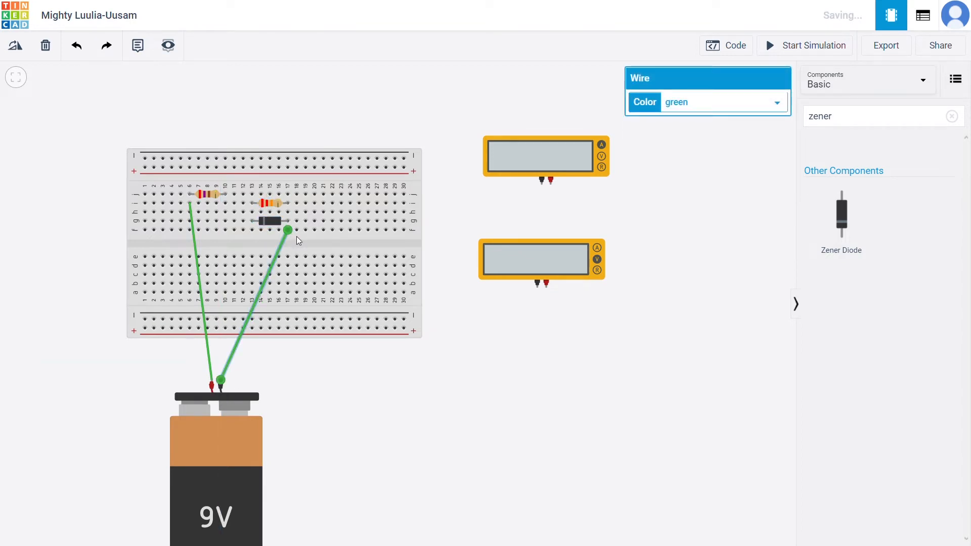
Move the ammeter above the breadboard and wire its positive lead to column 10, row j, and its negative lead to column 13, row i
left_click_drag(523, 147, 424, 114)
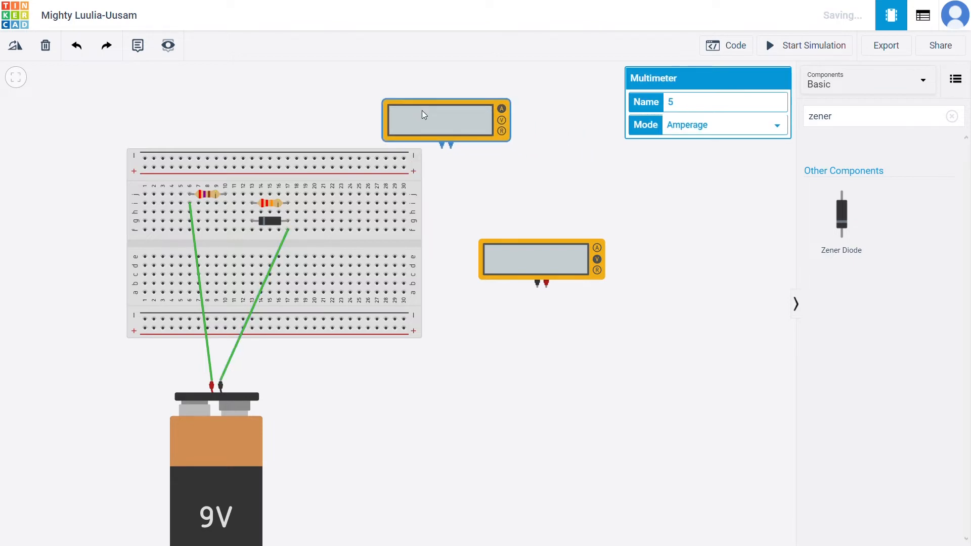
left_click(451, 147)
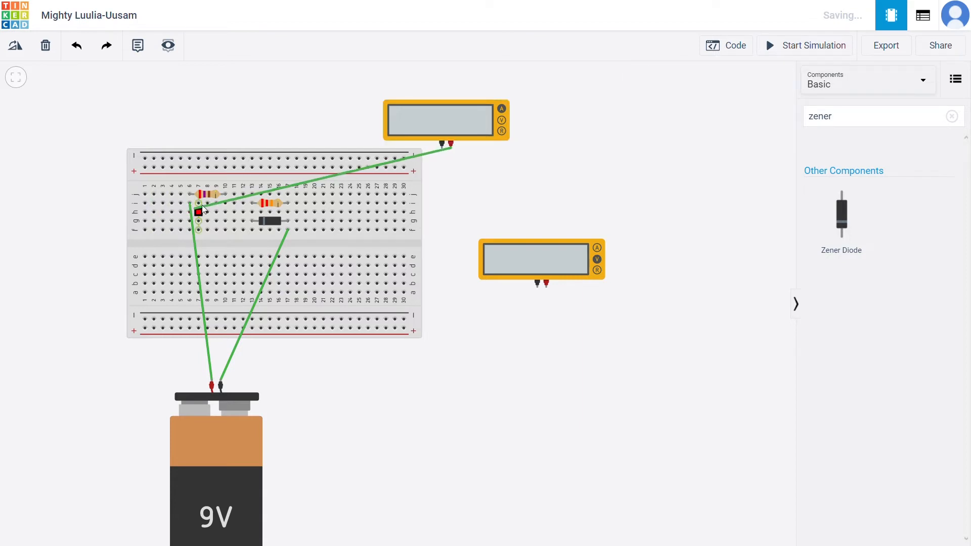
left_click(225, 195)
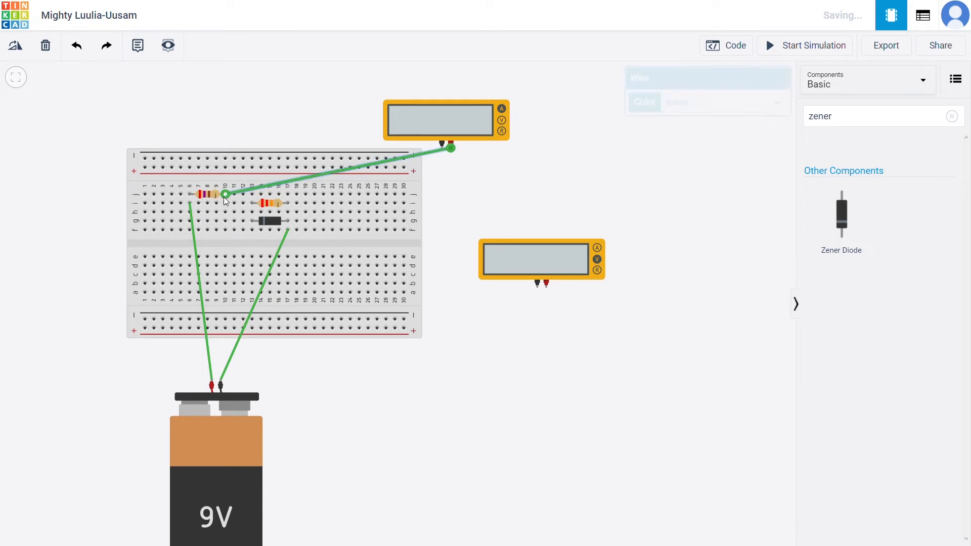
left_click(439, 150)
left_click(252, 203)
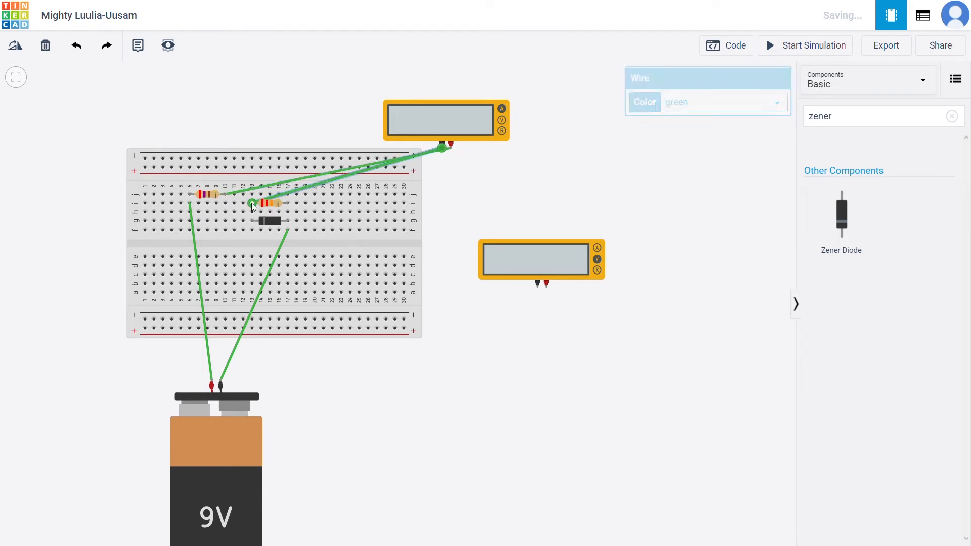
Wire the voltmeter across the 22 kΩ resistor, negative lead to column 17 and positive lead to column 13 in row i
left_click(537, 287)
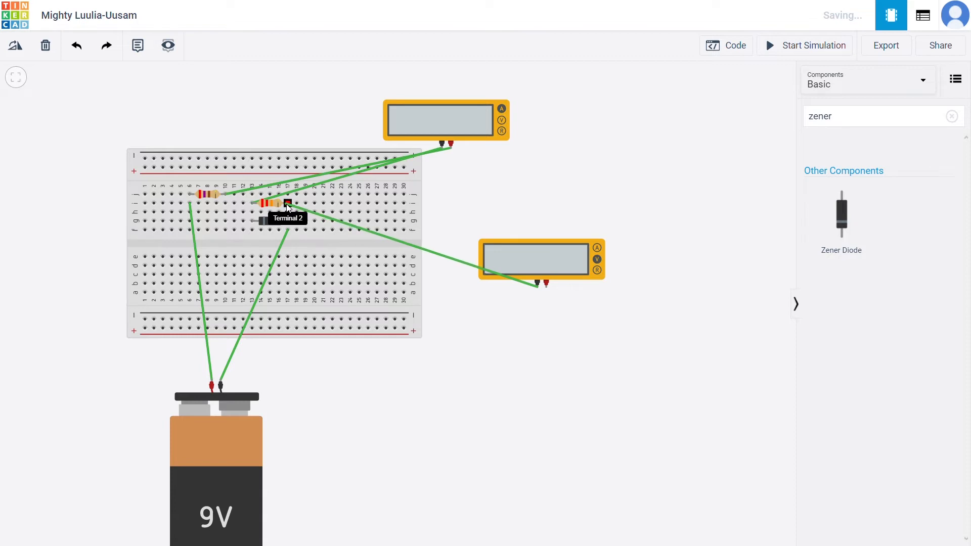
left_click(288, 204)
left_click(546, 284)
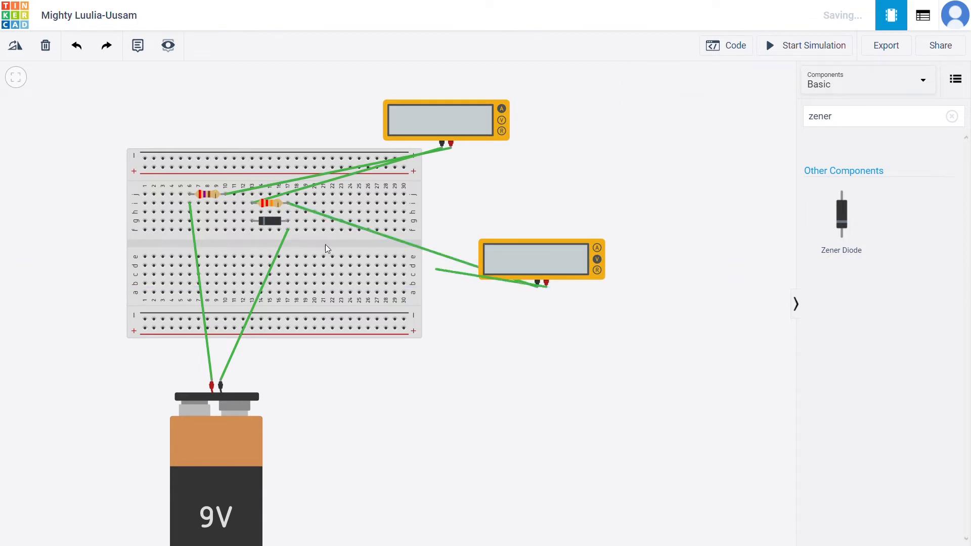
left_click(254, 204)
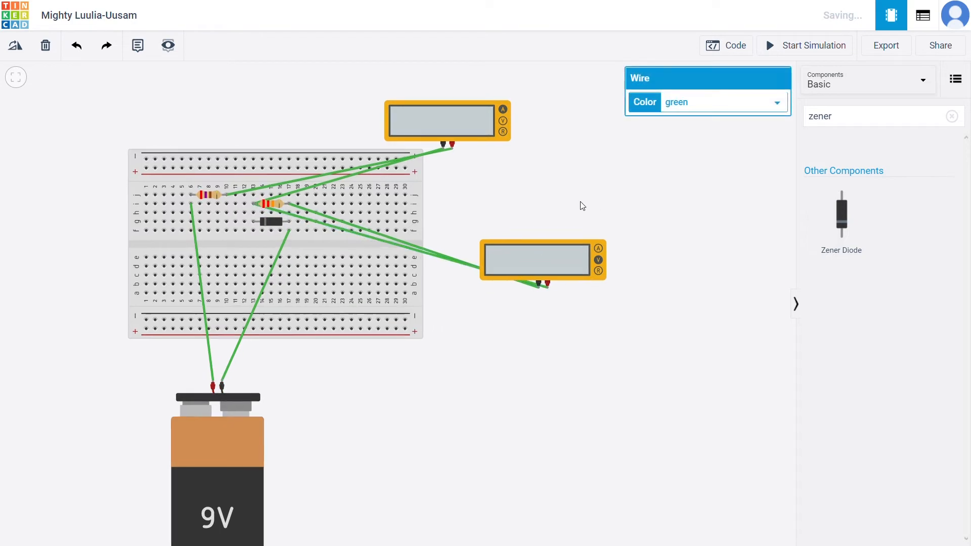
Simulate the Zener circuit, read the current and voltage on both meters, and stop the simulation
left_click_drag(580, 202, 585, 205)
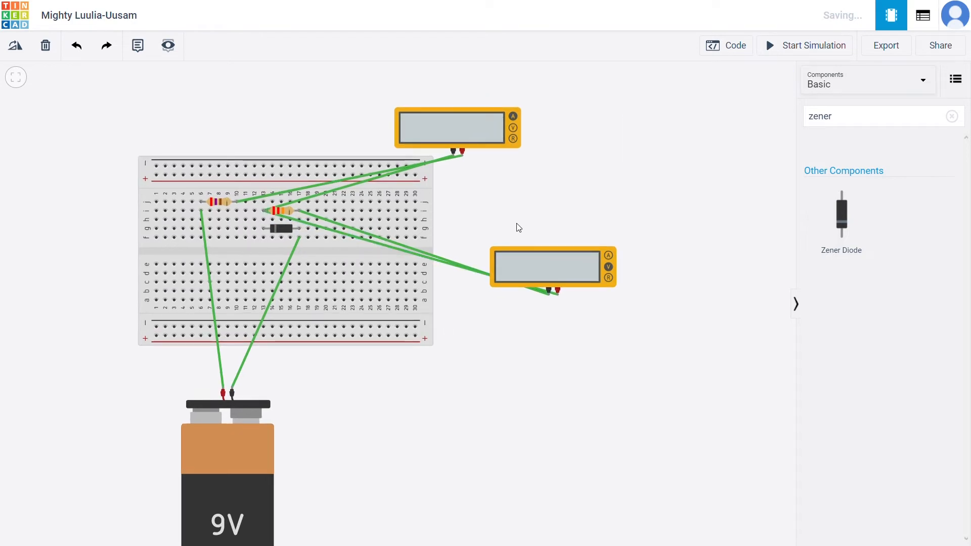
left_click(793, 47)
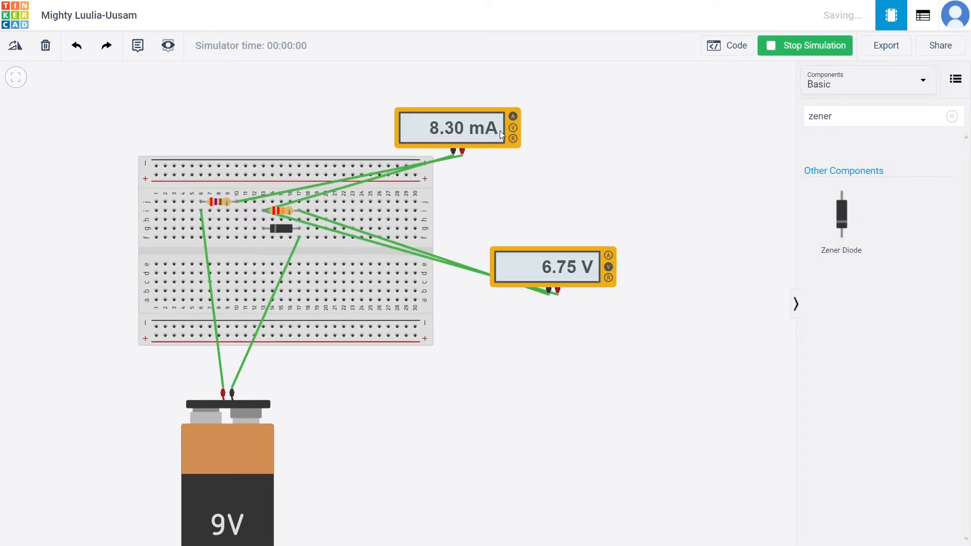
left_click(447, 121)
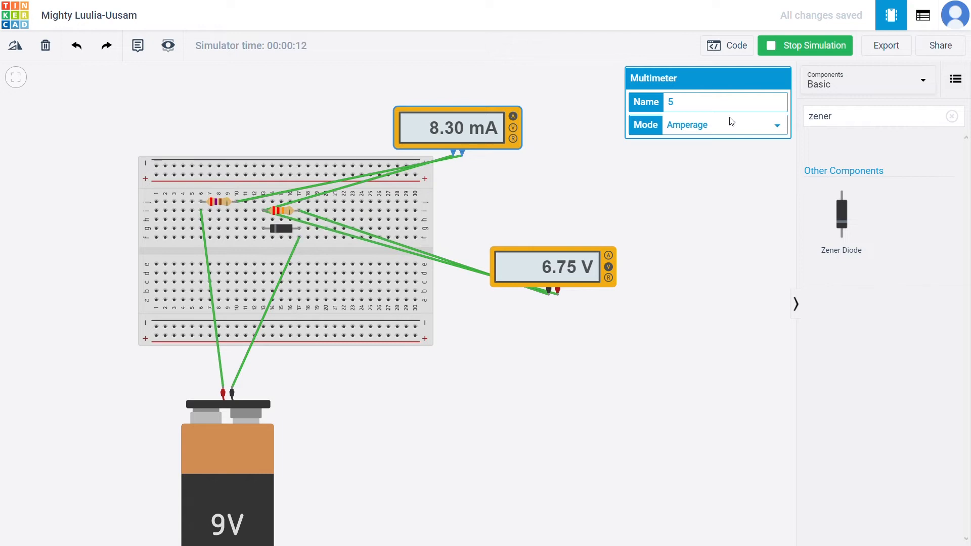
left_click(787, 46)
Set the load resistor in row i to 10 kΩ and simulate the Zener circuit
left_click(286, 233)
left_click(286, 229)
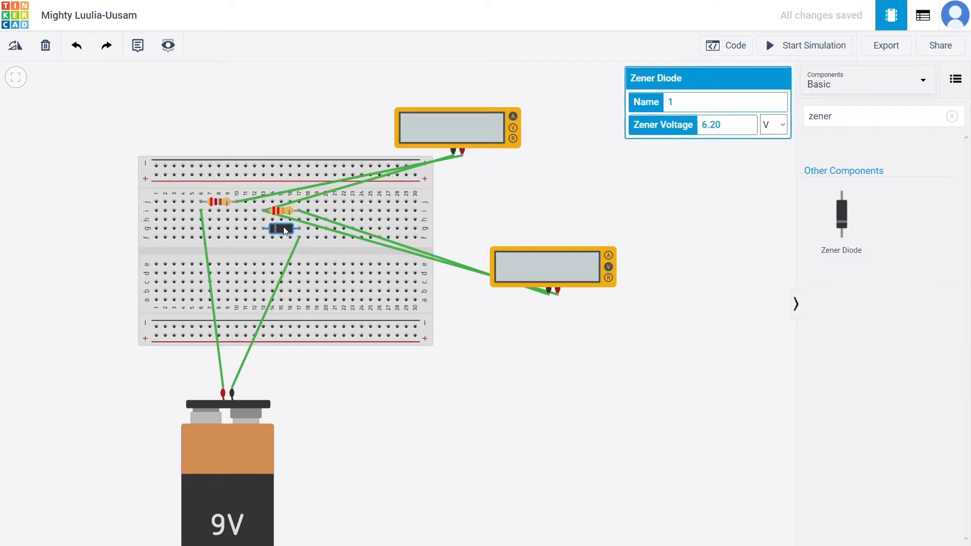
left_click(284, 212)
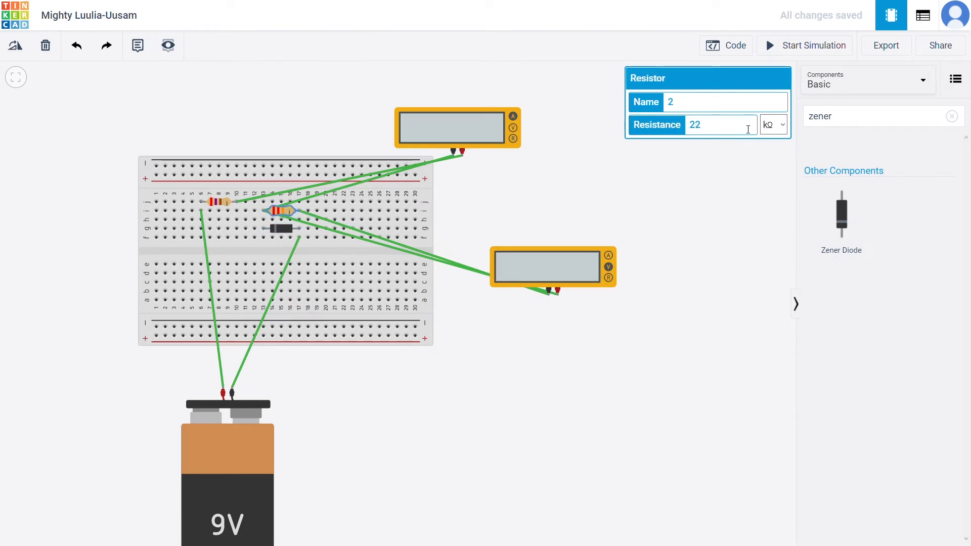
key("BackSpace")
key("BackSpace")
type("10")
left_click(782, 48)
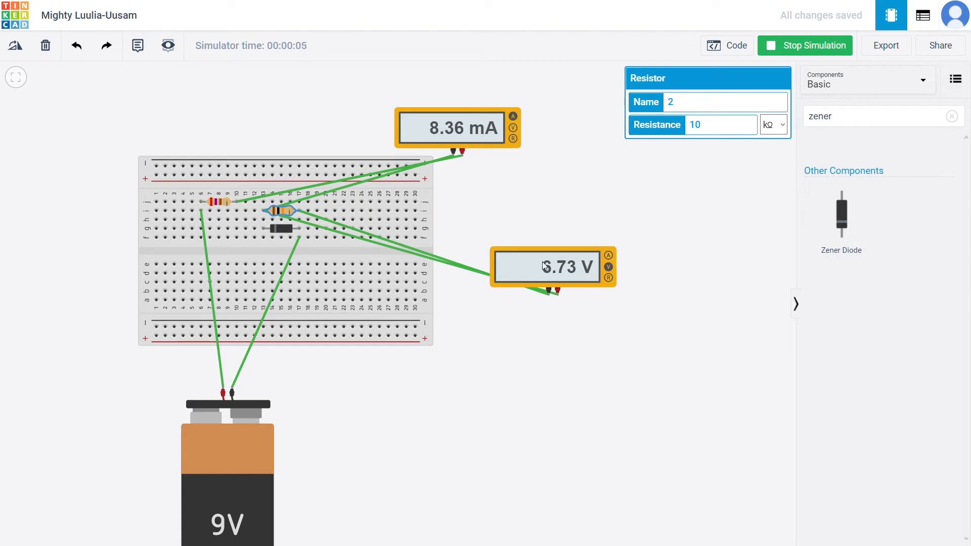
Stop the simulation, set the load resistor to 1 kΩ, and simulate the Zener circuit again
left_click(785, 52)
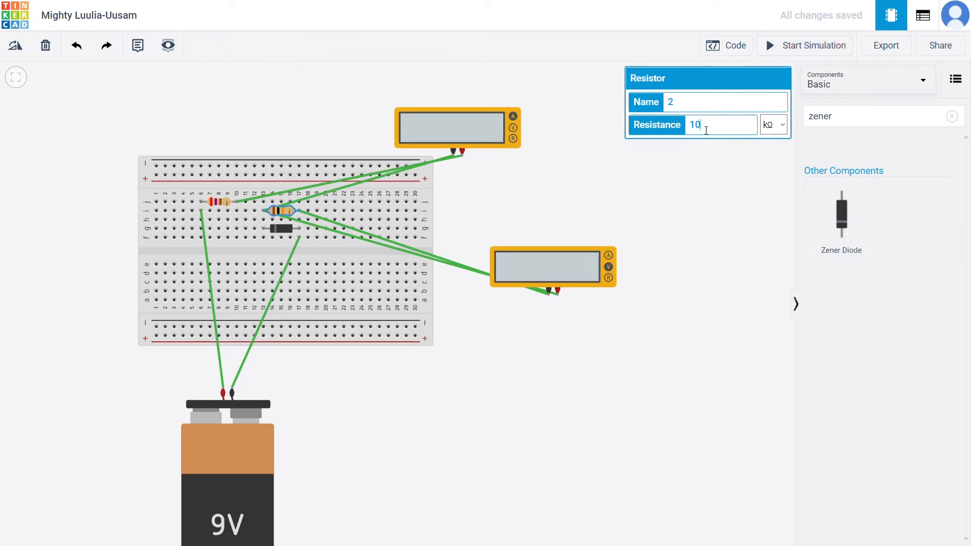
key("BackSpace")
left_click(803, 45)
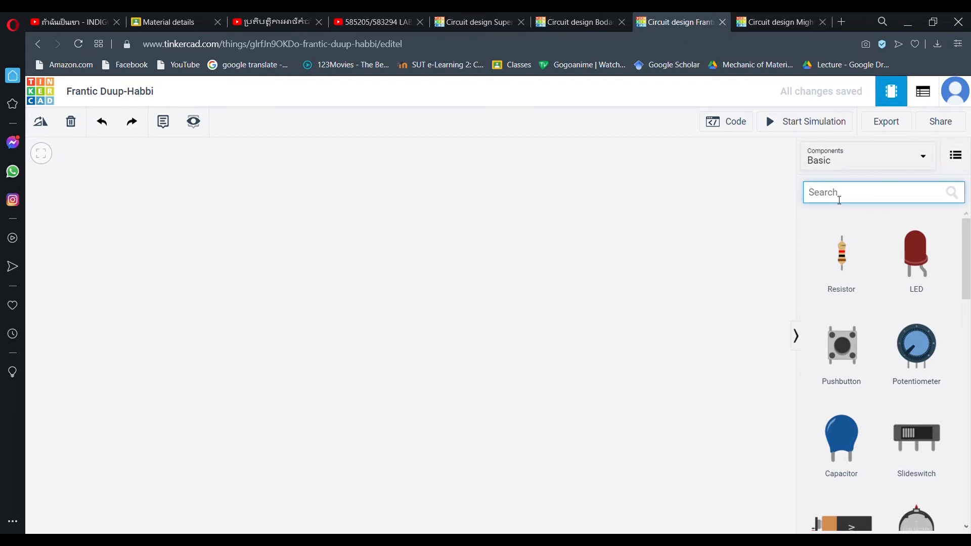
Search the components for "func" and place a function generator in the upper middle of the empty Frantic Duup-Habbi design
type("func")
left_click_drag(835, 296, 400, 202)
left_click(548, 273)
Search the components for breadboard and place a small breadboard below the function generator
left_click(861, 198)
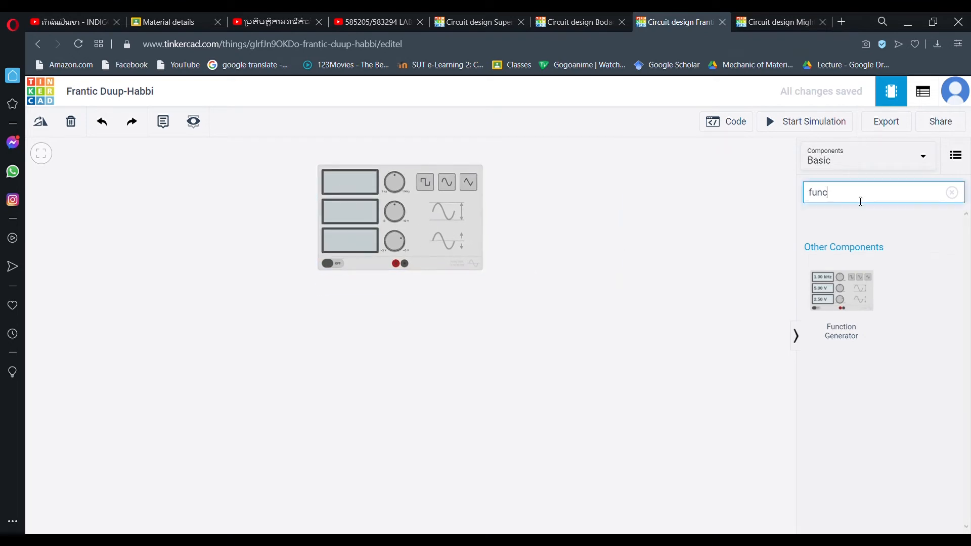
key("BackSpace")
key("BackSpace")
key("BackSpace")
key("BackSpace")
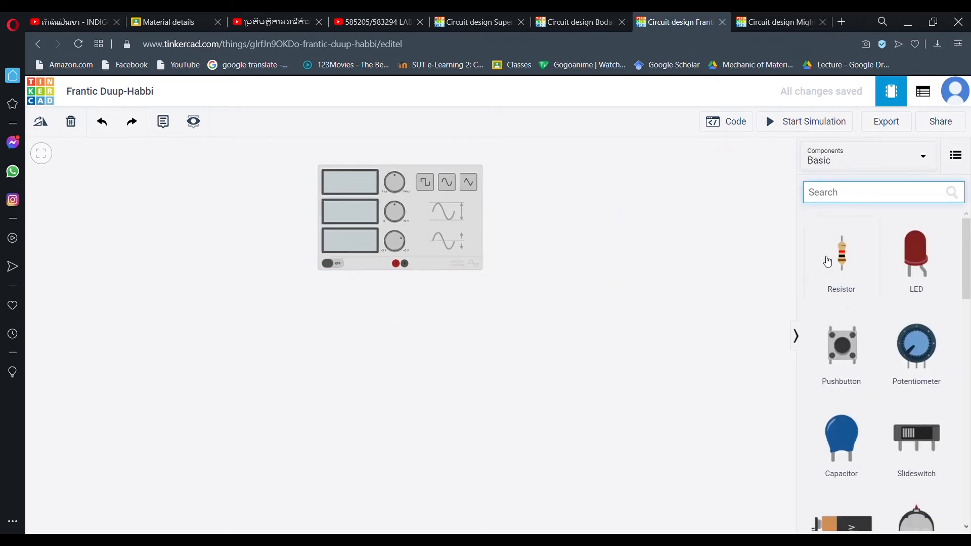
type("bat")
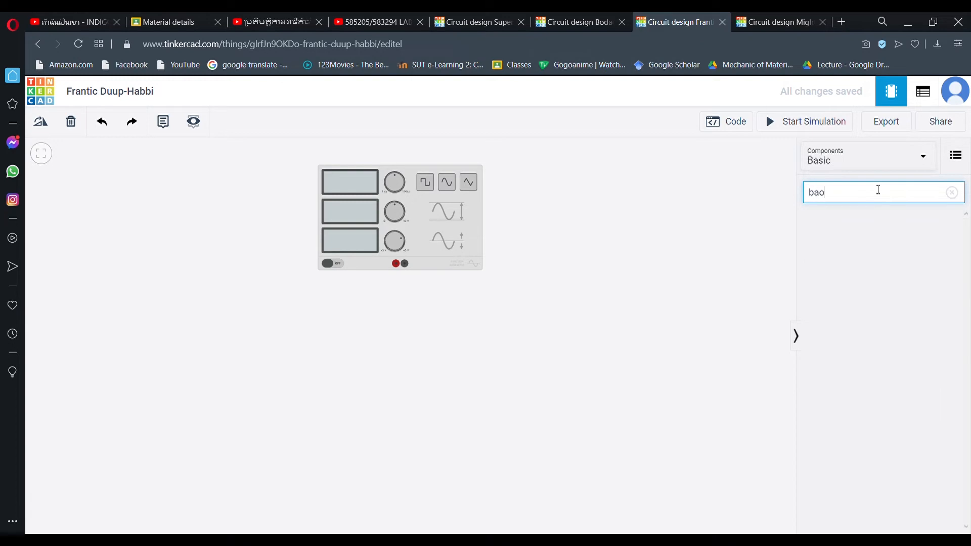
key("BackSpace")
key("BackSpace")
type("read")
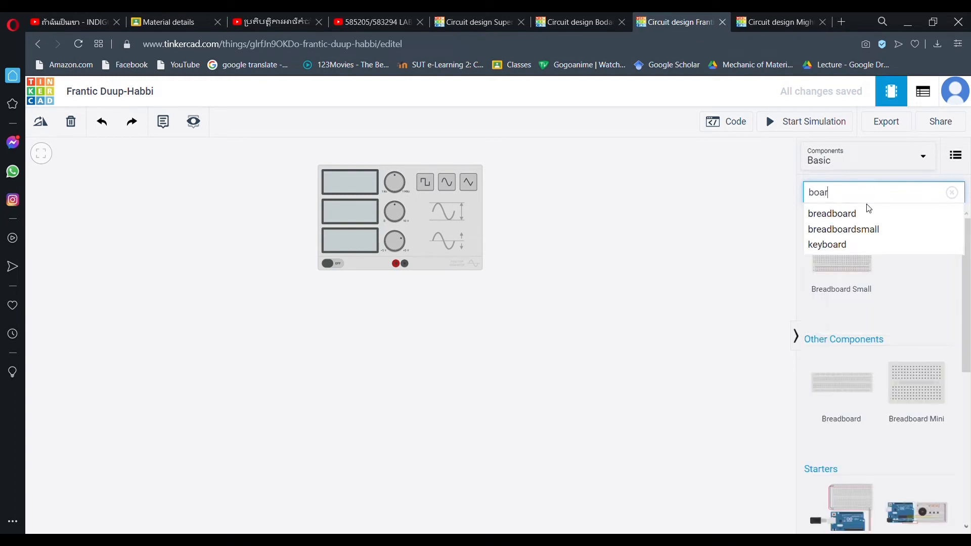
left_click(860, 214)
left_click_drag(856, 273, 482, 380)
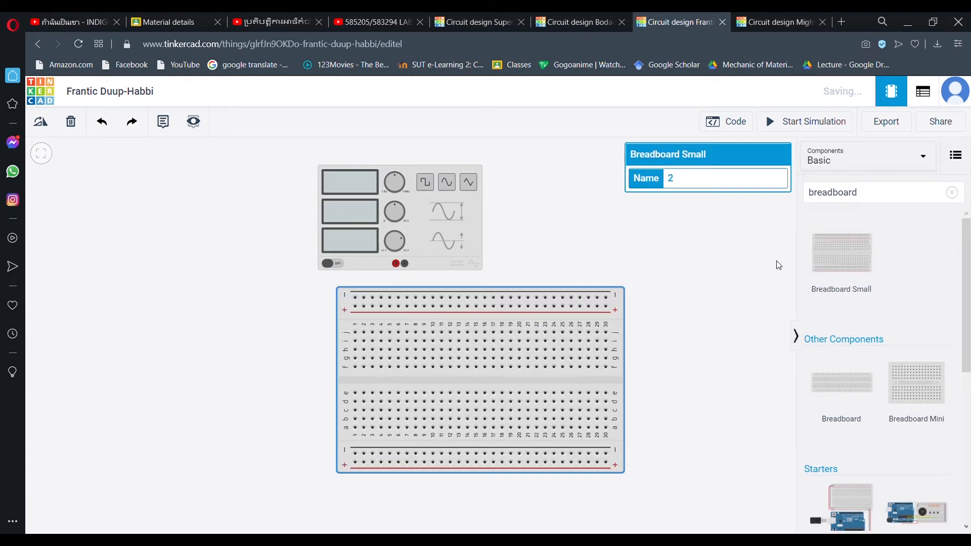
left_click_drag(650, 322, 673, 306)
Search the components for "dio" and place a regular diode beside the breadboard
left_click(875, 202)
key("BackSpace")
key("BackSpace")
key("BackSpace")
key("BackSpace")
key("BackSpace")
key("BackSpace")
key("BackSpace")
key("BackSpace")
key("BackSpace")
key("BackSpace")
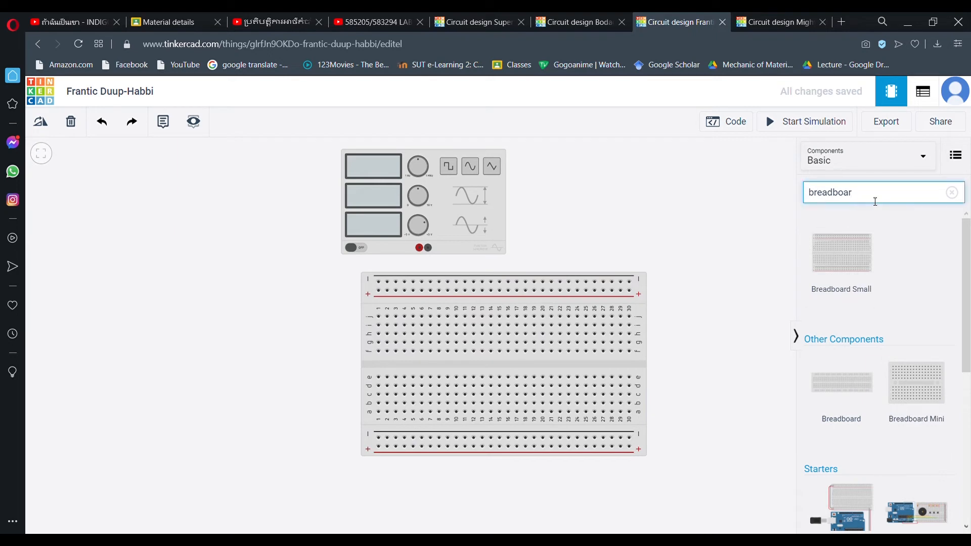
type("dio")
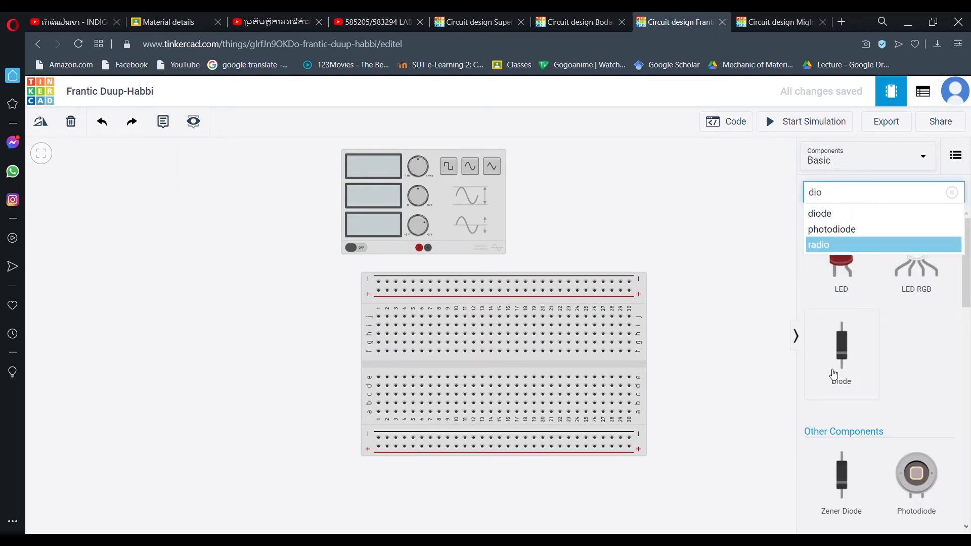
left_click_drag(834, 370, 687, 329)
Search the components for resistor and place one above the breadboard's right end
left_click(895, 202)
key("BackSpace")
key("BackSpace")
key("BackSpace")
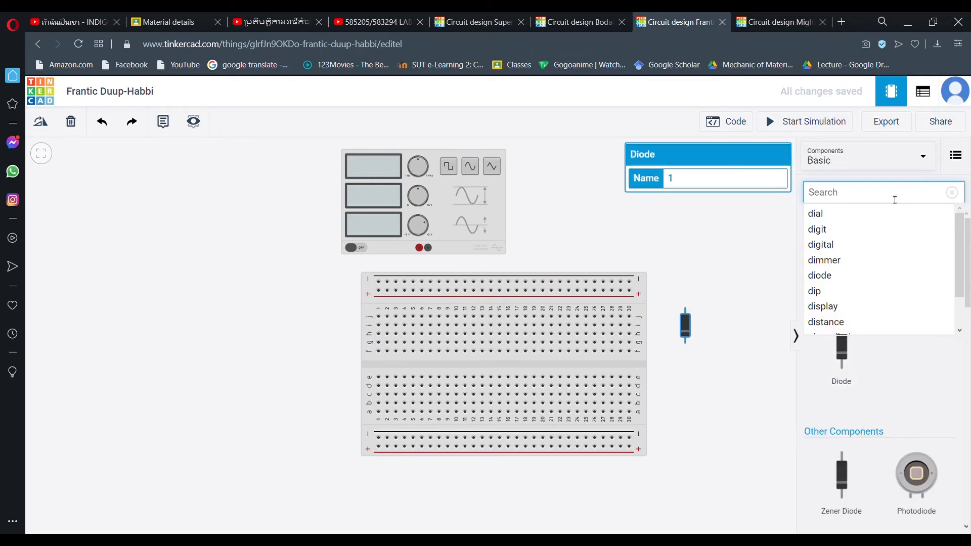
type("resi")
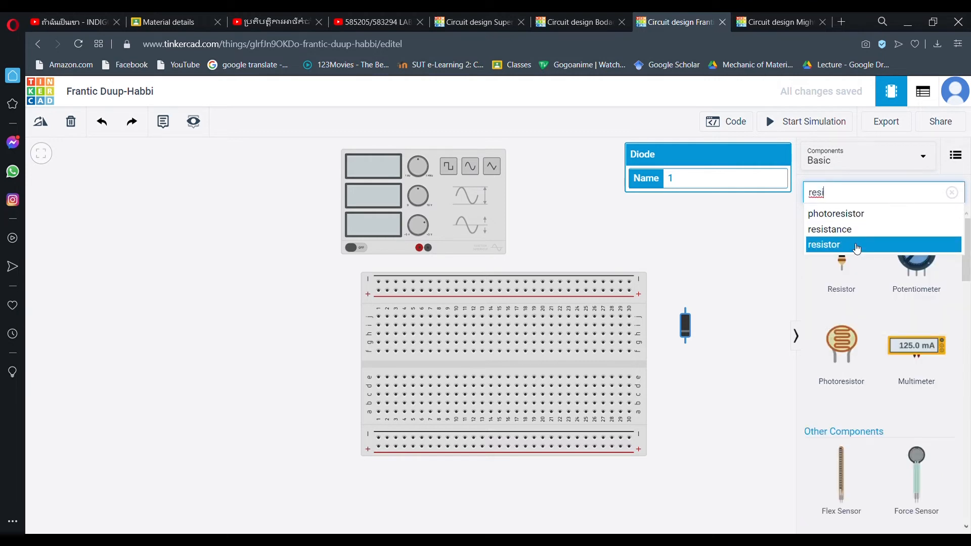
left_click(824, 244)
left_click_drag(841, 256, 642, 236)
Configure the function generator with a 50 Hz frequency, 14 V amplitude, 0 V DC offset and the Sine function
left_click(458, 238)
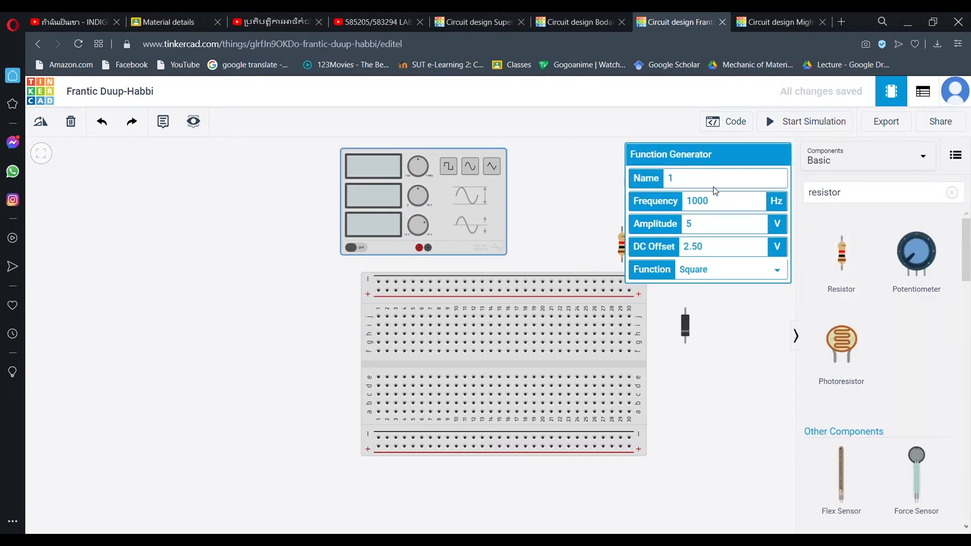
left_click(736, 203)
key("BackSpace")
key("BackSpace")
key("BackSpace")
key("BackSpace")
type("50")
left_click(734, 229)
key("BackSpace")
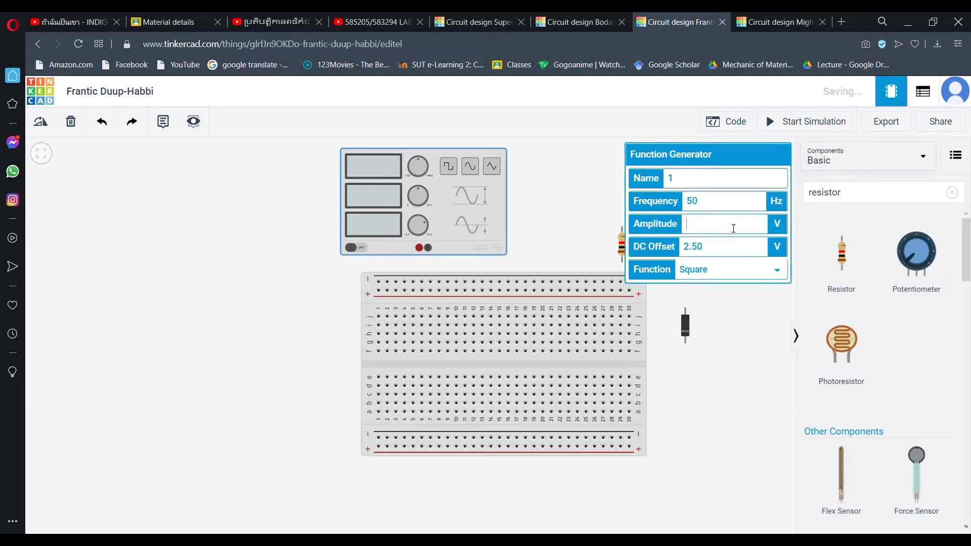
type("14")
left_click(719, 255)
key("BackSpace")
key("BackSpace")
key("BackSpace")
key("BackSpace")
type("0")
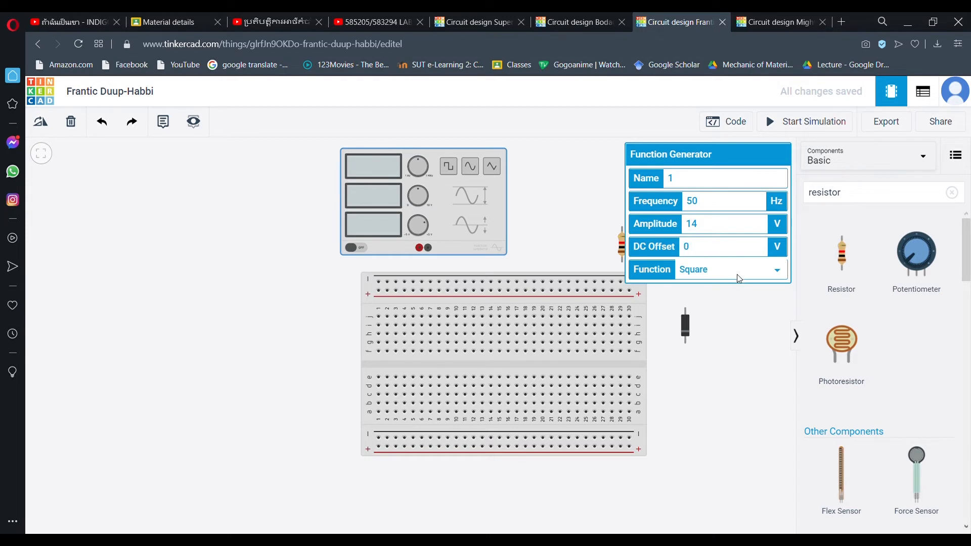
left_click(544, 230)
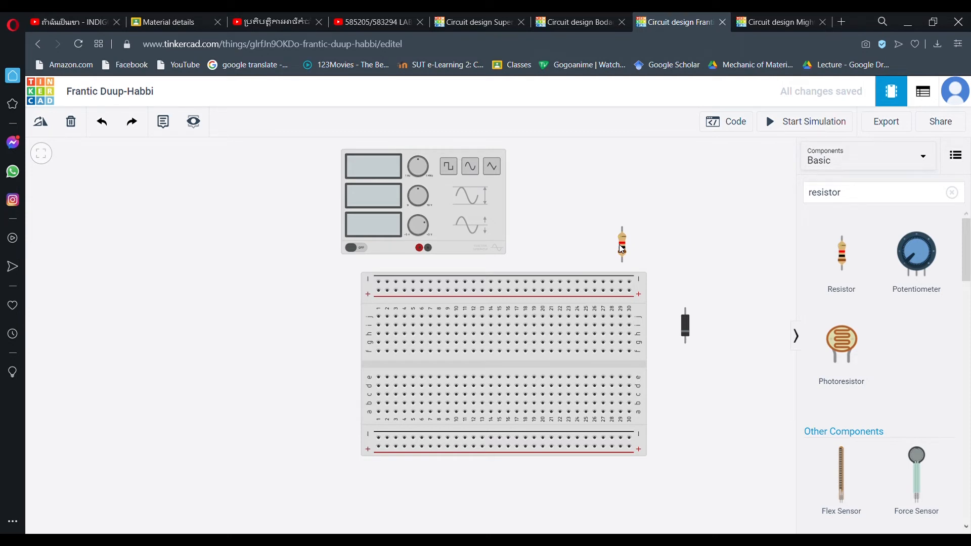
Rotate the diode horizontally with its stripe toward column 8 and seat it in row i across columns 8 to 12
left_click(622, 249)
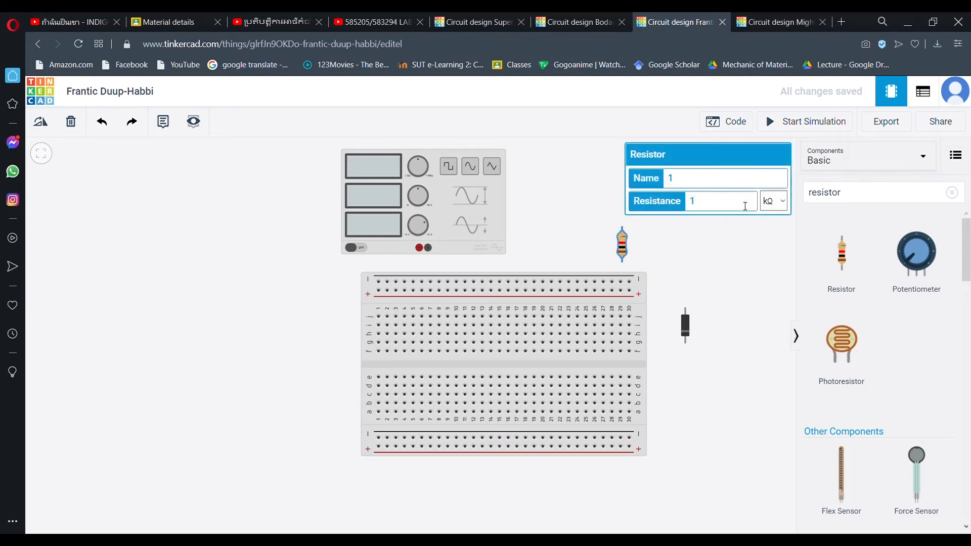
left_click(686, 326)
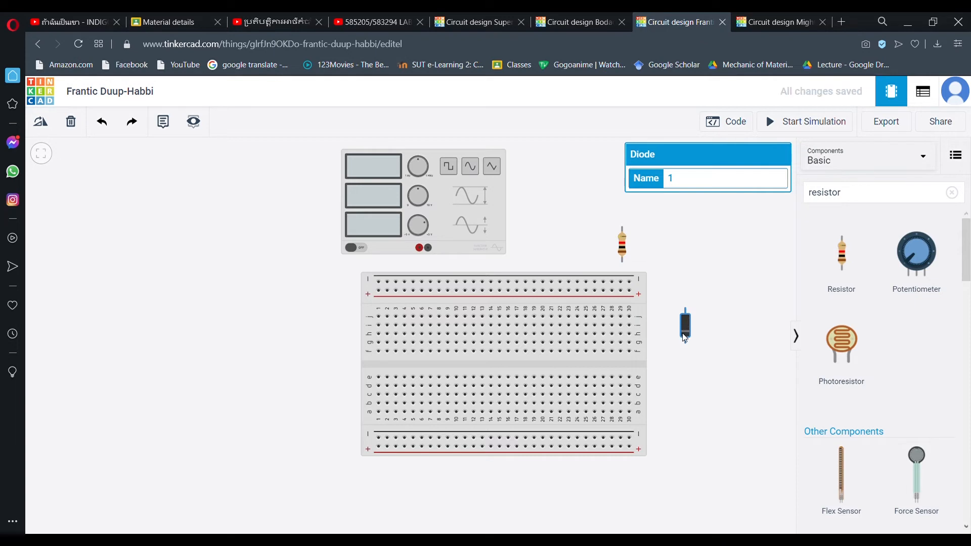
key("ctrl+r")
key("ctrl+r")
key("ctrl+r")
left_click_drag(686, 328, 460, 328)
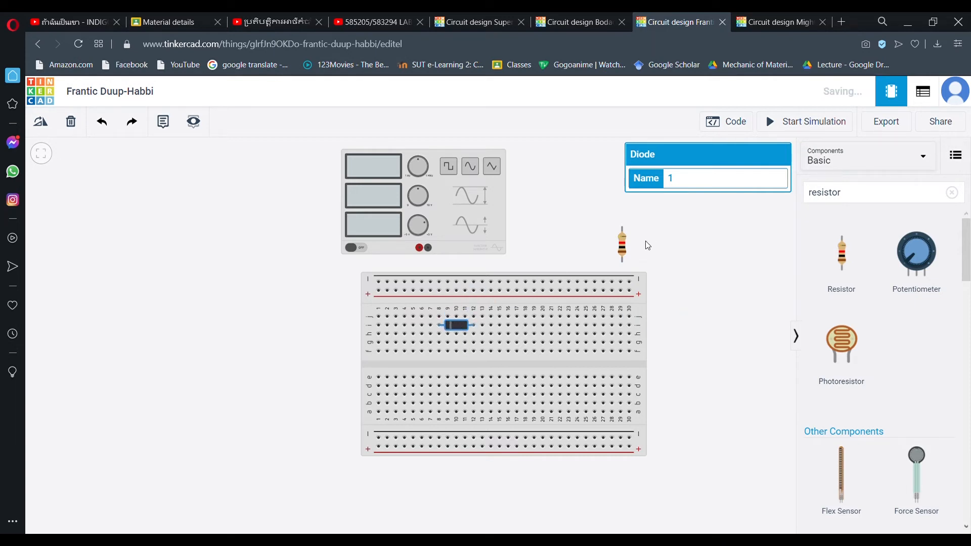
Rotate the 1 kΩ resistor horizontally and seat it in row g across columns 12 to 16
left_click(621, 253)
key("ctrl+r")
left_click_drag(622, 248, 494, 347)
Reposition the function generator above the breadboard and wire its positive terminal to column 8, row h, and its negative to column 16, row f
left_click_drag(454, 227, 478, 223)
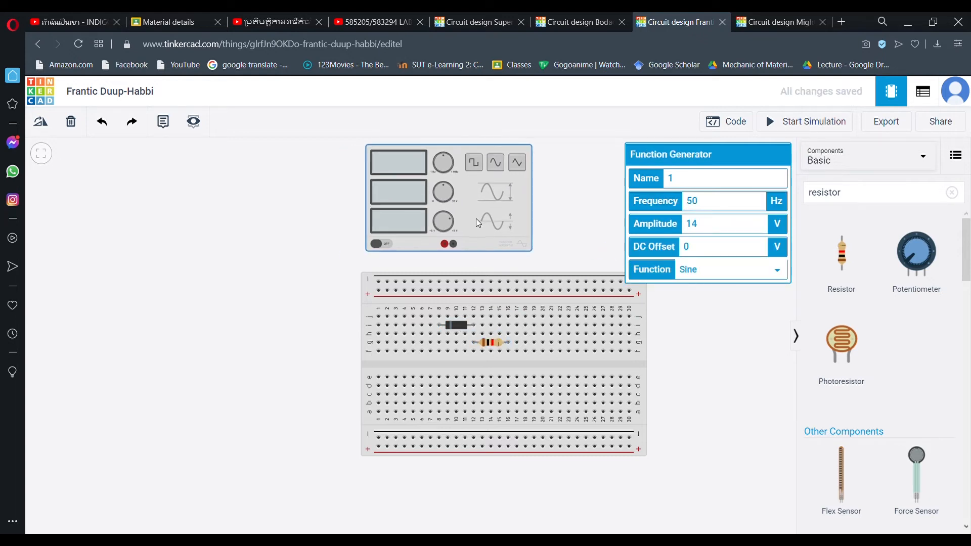
left_click(448, 247)
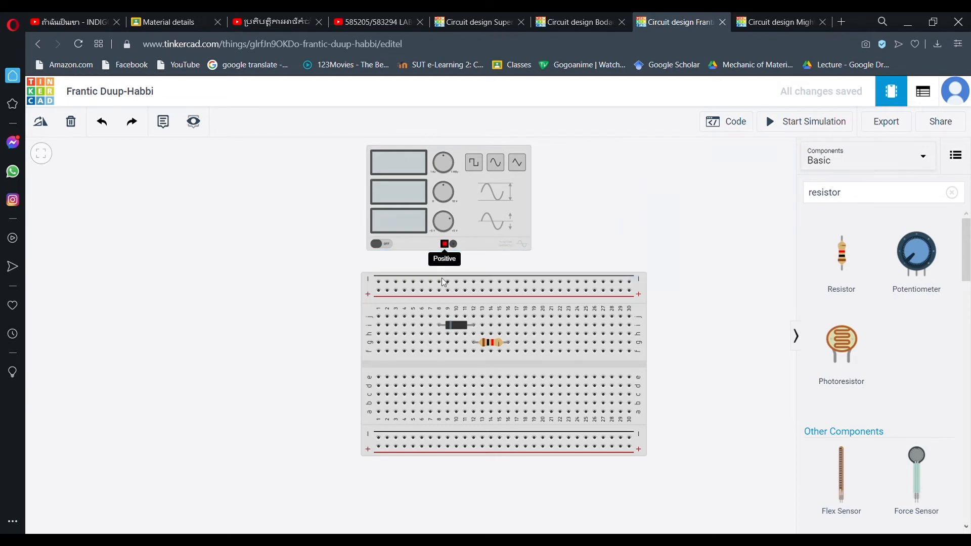
left_click(440, 334)
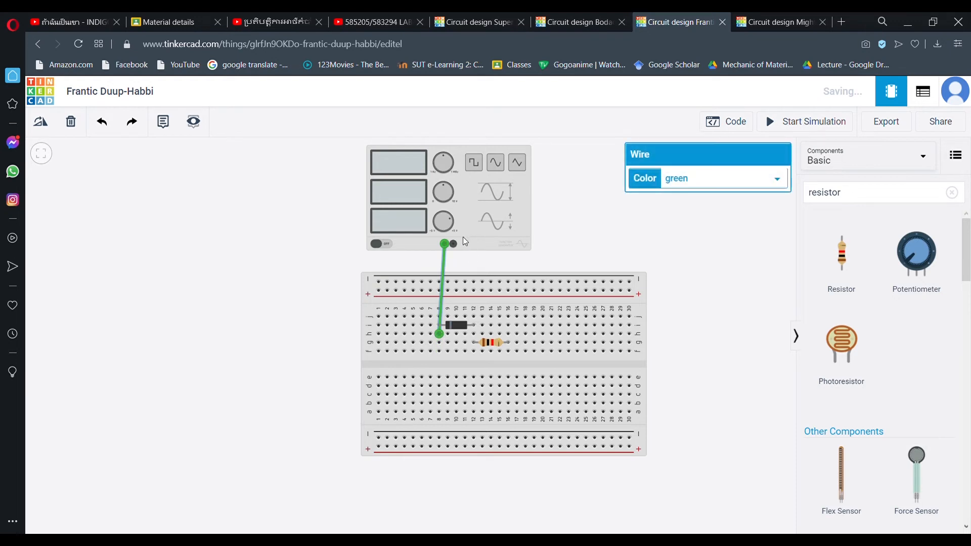
left_click(454, 244)
left_click(508, 352)
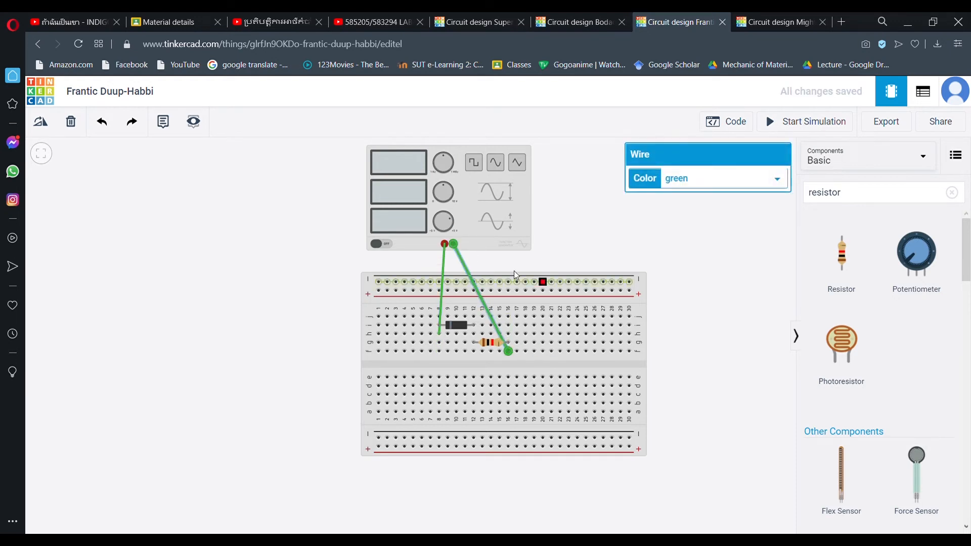
left_click_drag(467, 149, 490, 140)
Search the components for "osc" and place two oscilloscopes to the right of the function generator
left_click_drag(601, 179, 600, 206)
left_click(846, 192)
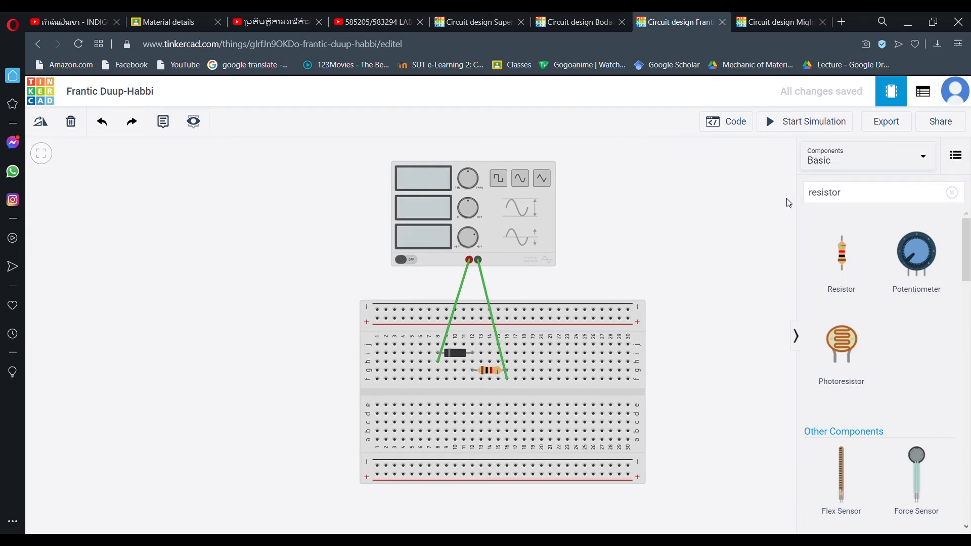
left_click(877, 189)
key("BackSpace")
key("BackSpace")
key("BackSpace")
key("BackSpace")
key("BackSpace")
key("BackSpace")
key("BackSpace")
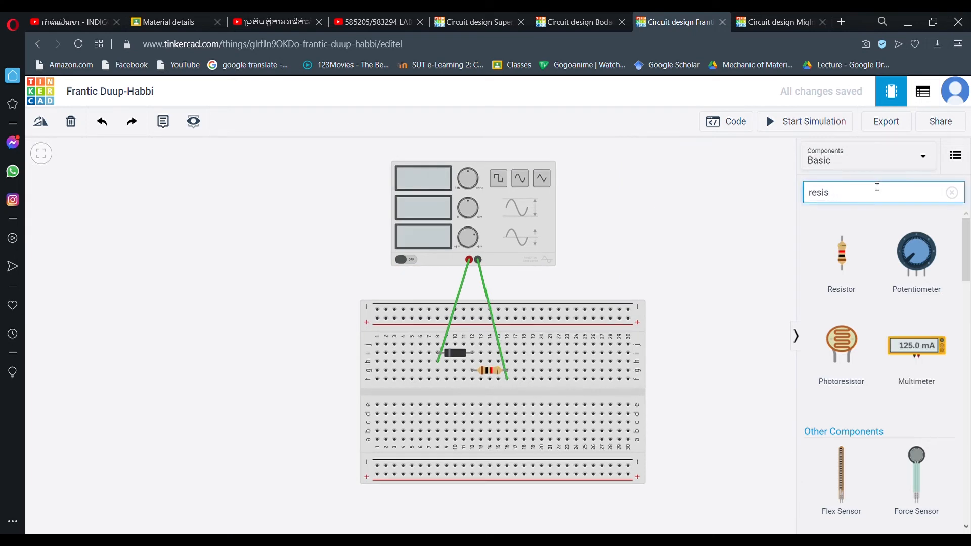
key("BackSpace")
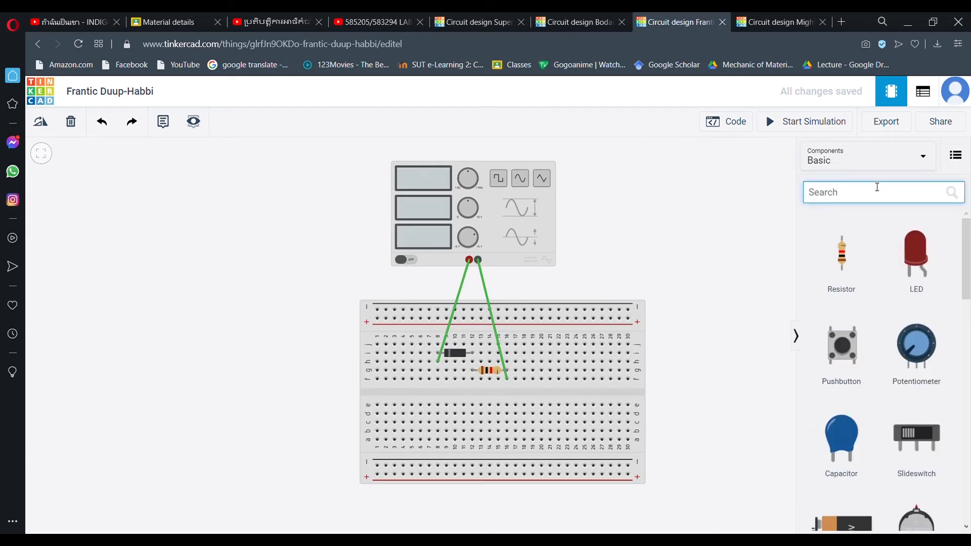
type("osc")
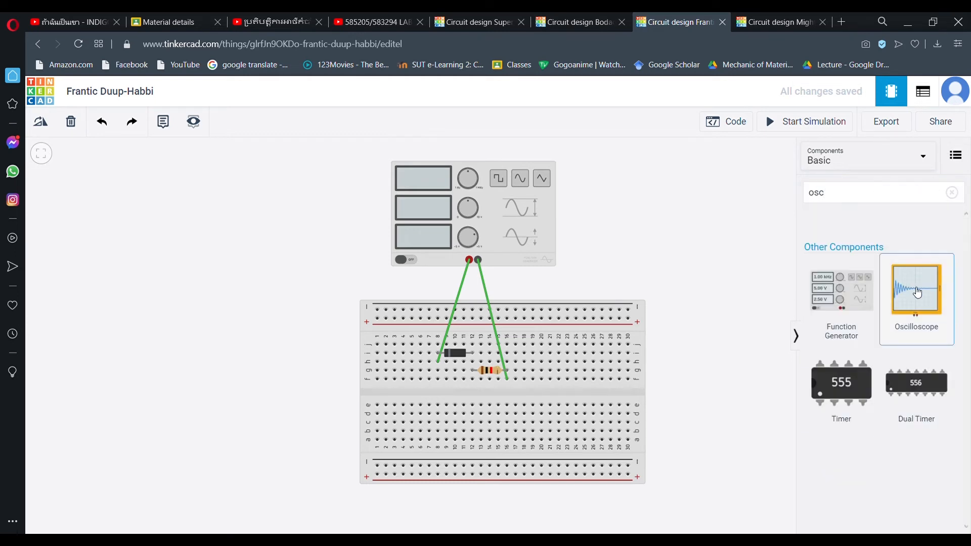
left_click_drag(917, 293, 653, 233)
left_click_drag(904, 295, 718, 332)
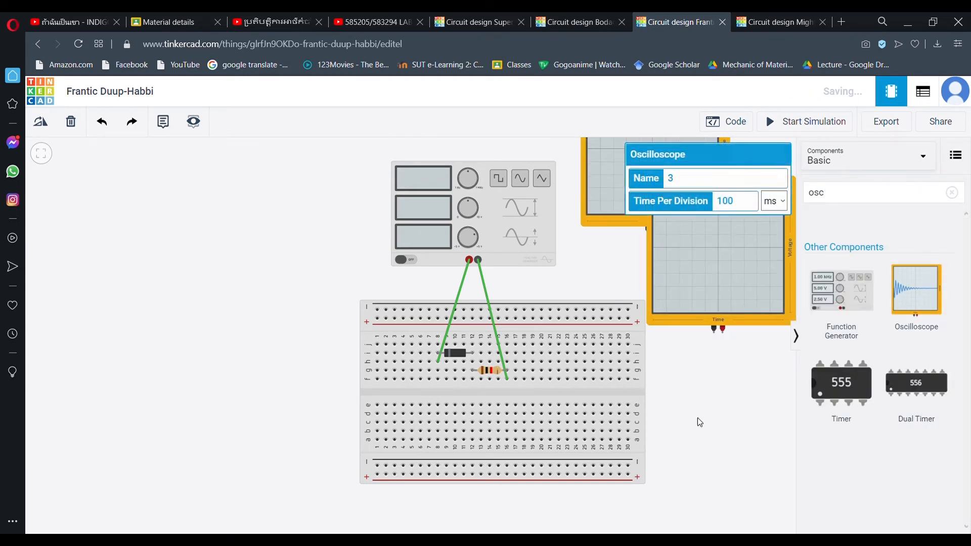
Move the first oscilloscope to the upper left of the function generator, overlapping its corner
left_click_drag(698, 417, 671, 445)
left_click_drag(577, 238, 230, 219)
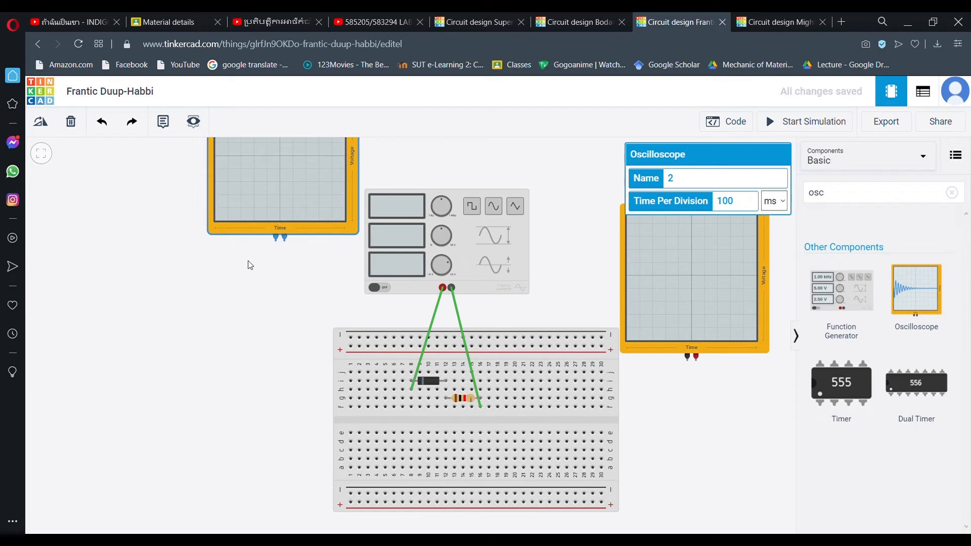
left_click_drag(310, 249, 296, 288)
left_click_drag(296, 233, 369, 201)
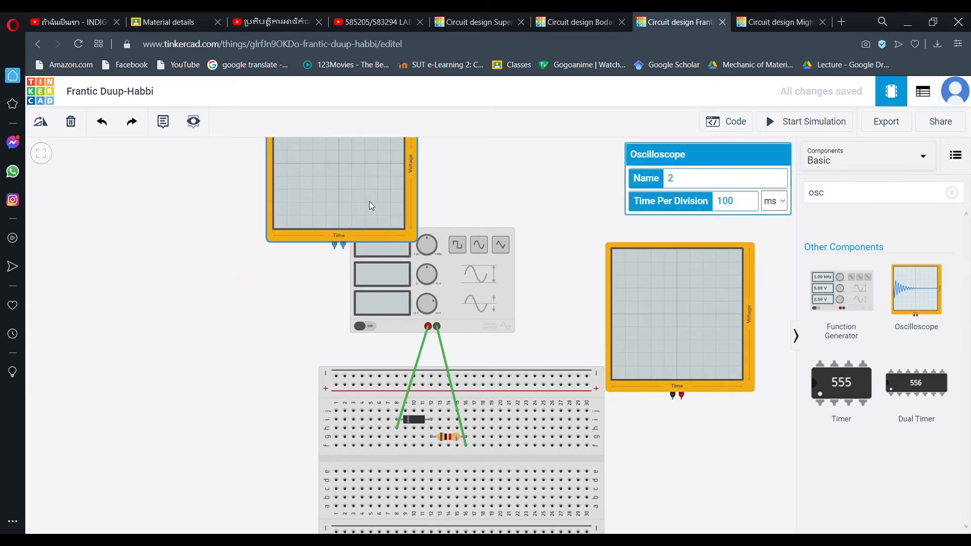
Wire the first oscilloscope's positive and negative leads to the matching terminals of the function generator
left_click(343, 248)
left_click(428, 326)
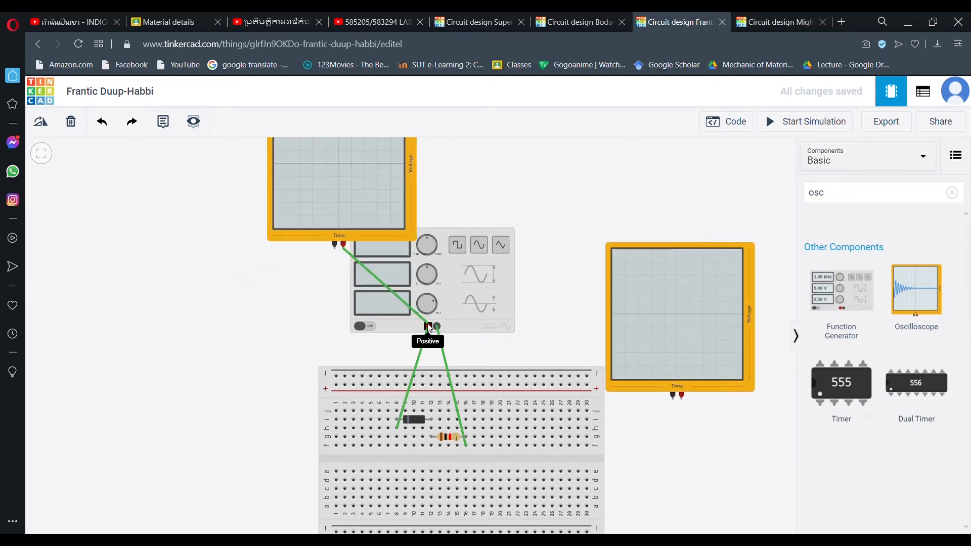
left_click(430, 325)
left_click(335, 246)
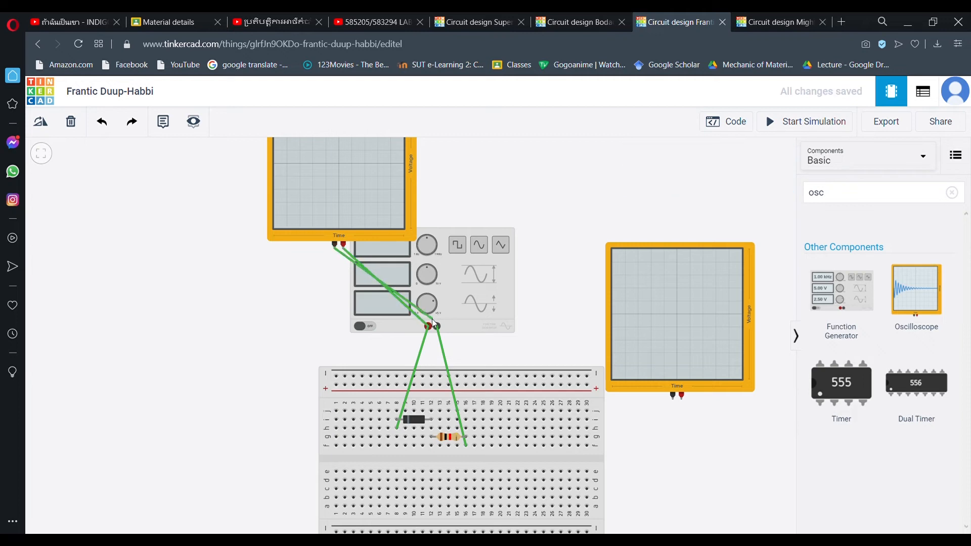
left_click(436, 326)
left_click_drag(518, 217, 512, 251)
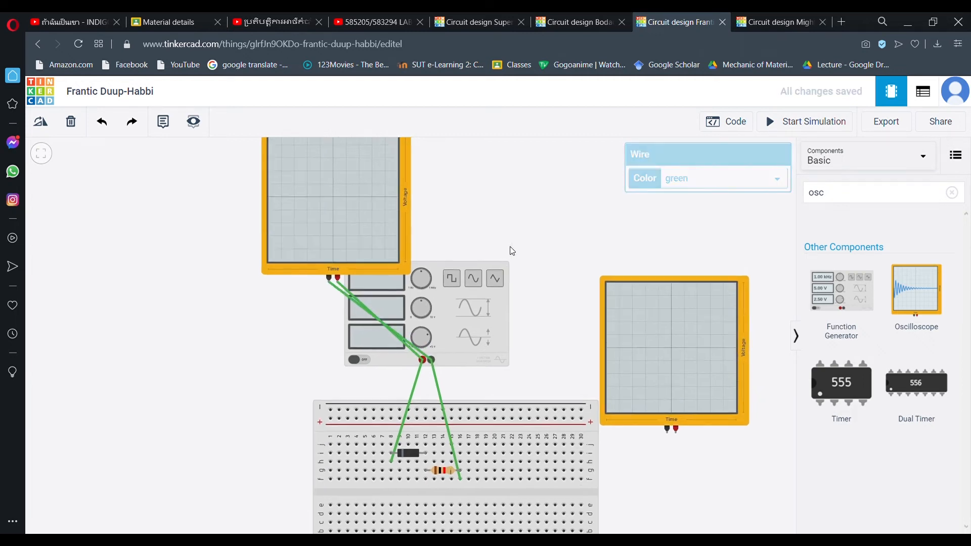
Move the first oscilloscope so it sits directly above the function generator
left_click_drag(349, 221, 433, 211)
left_click_drag(530, 254, 516, 226)
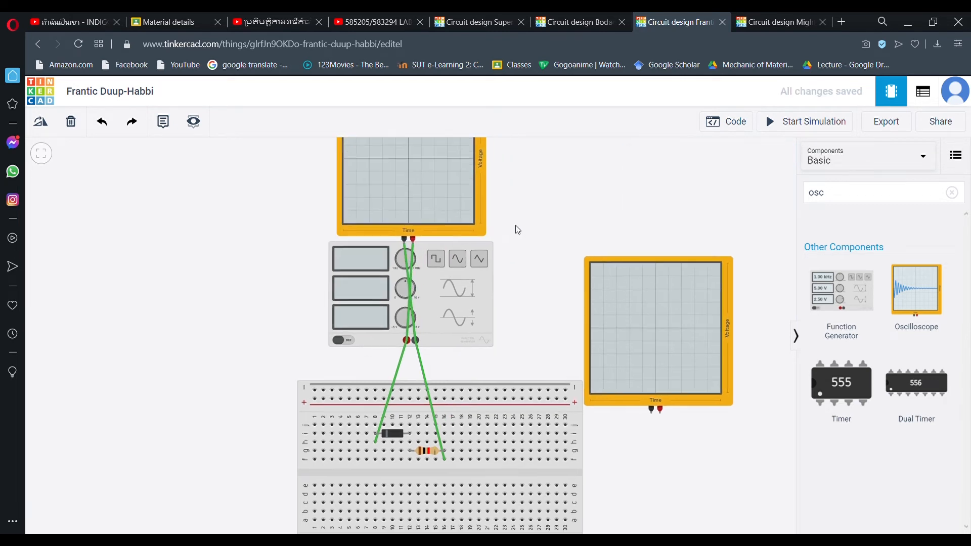
left_click(638, 312)
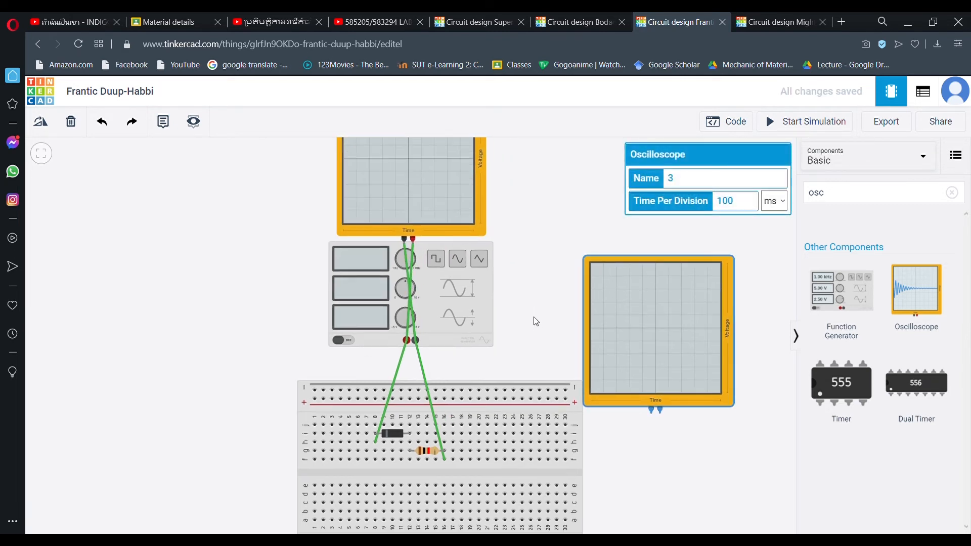
left_click_drag(533, 322, 510, 306)
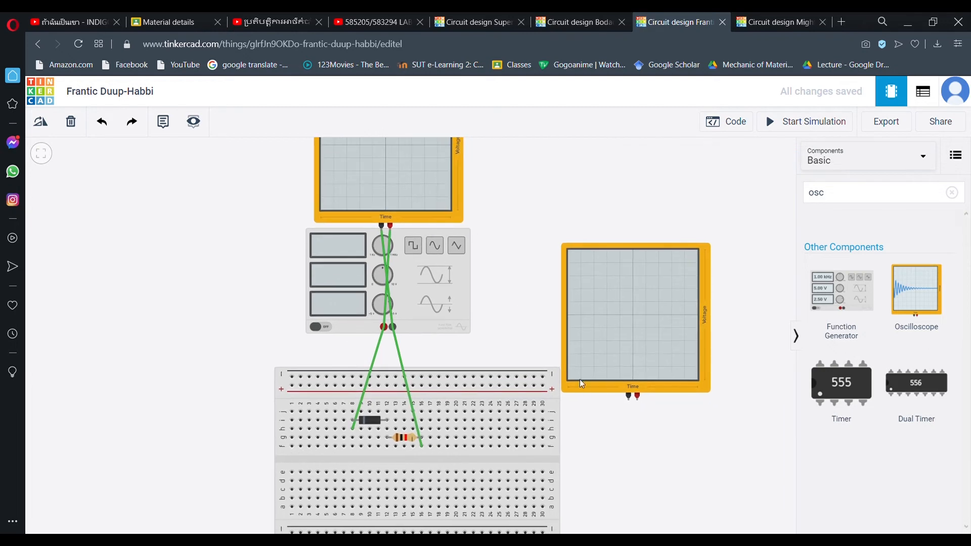
Wire the second oscilloscope's positive lead to the resistor's Terminal 1 and its negative lead to Terminal 2
left_click_drag(611, 464, 566, 387)
left_click(593, 320)
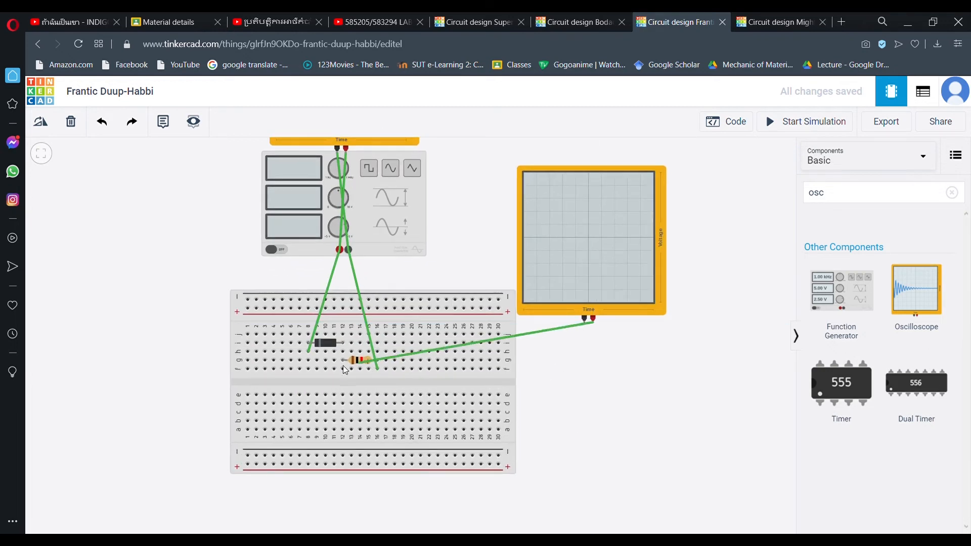
left_click(344, 361)
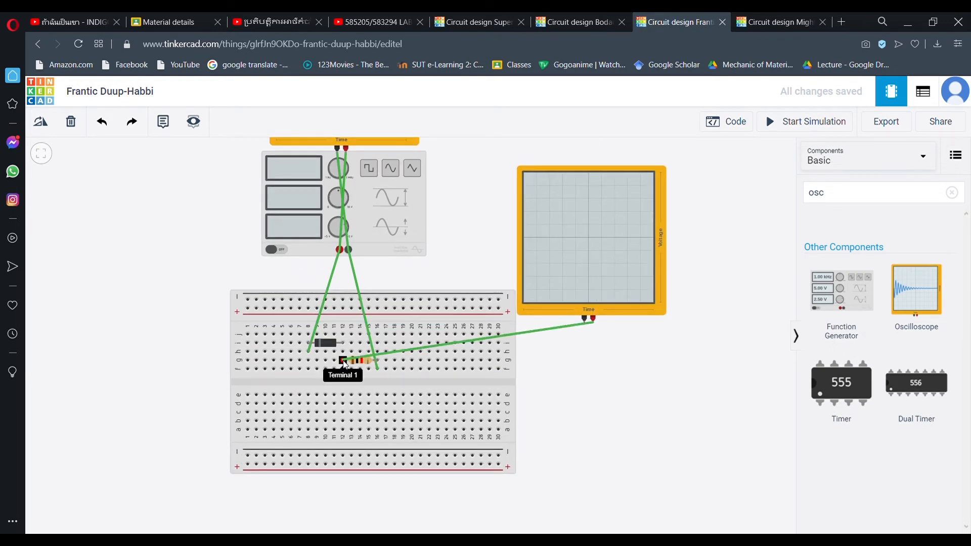
left_click(585, 319)
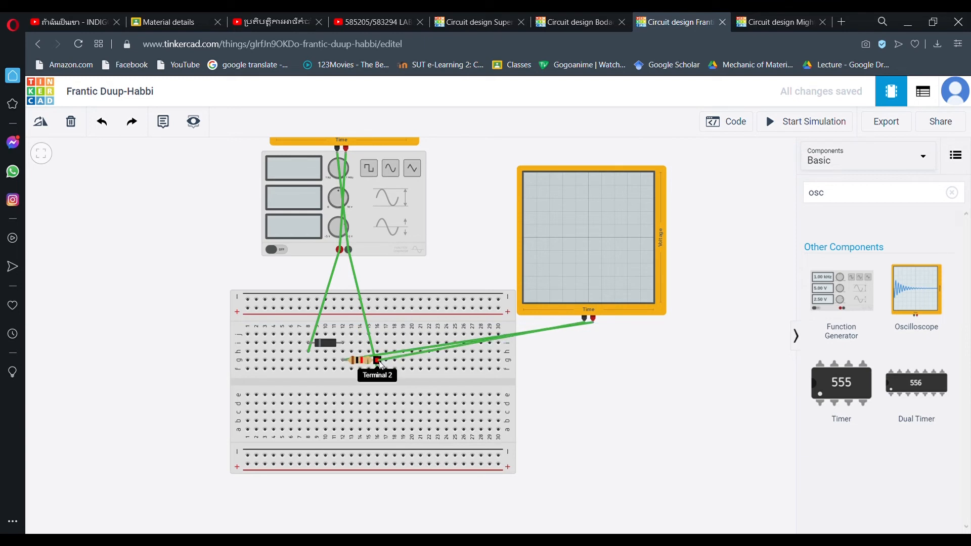
left_click(381, 365)
Move the second oscilloscope up and closer, beside the function generator and above the breadboard
left_click_drag(560, 278, 473, 225)
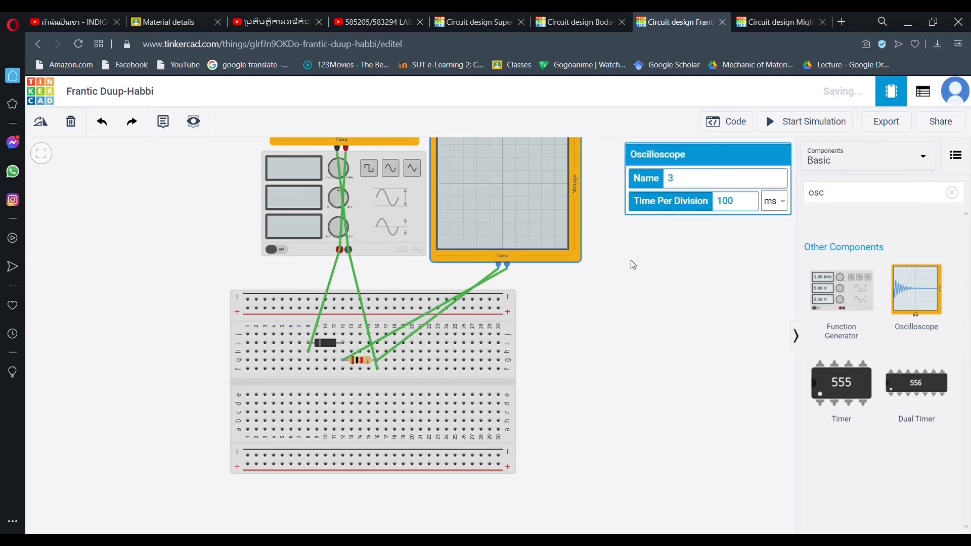
left_click_drag(631, 261, 626, 421)
left_click_drag(519, 321, 518, 258)
Set the time per division of both oscilloscopes to 10 ms
left_click(397, 290)
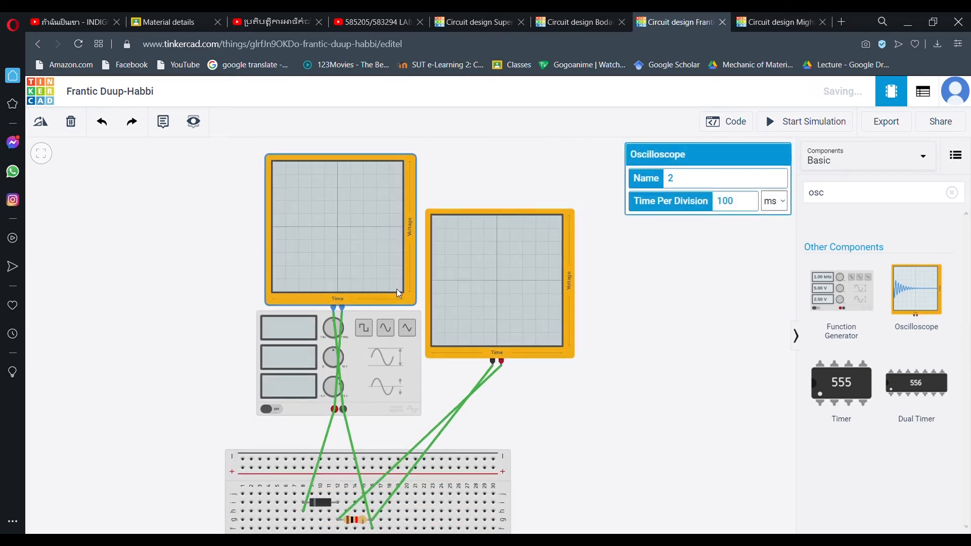
left_click(750, 204)
key("BackSpace")
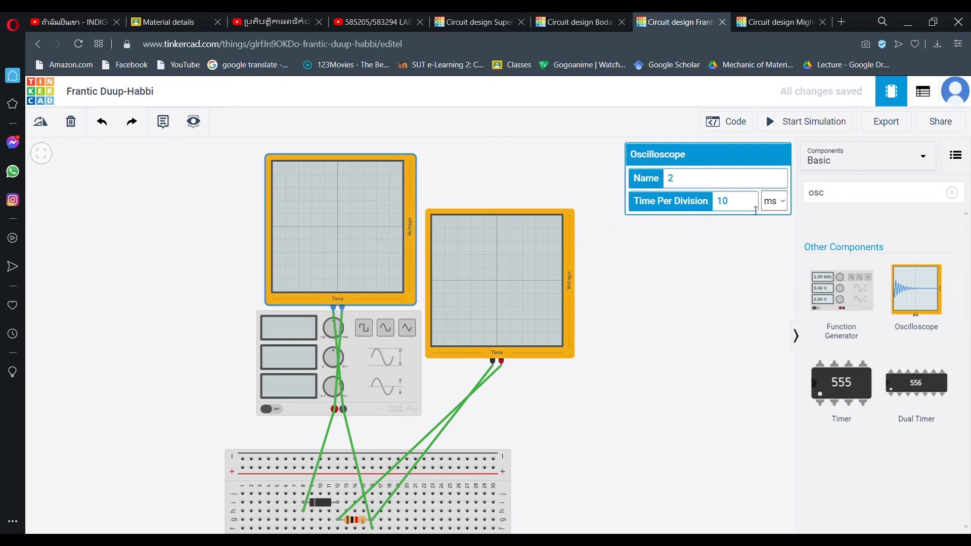
left_click(529, 277)
left_click(751, 202)
key("BackSpace")
left_click(777, 146)
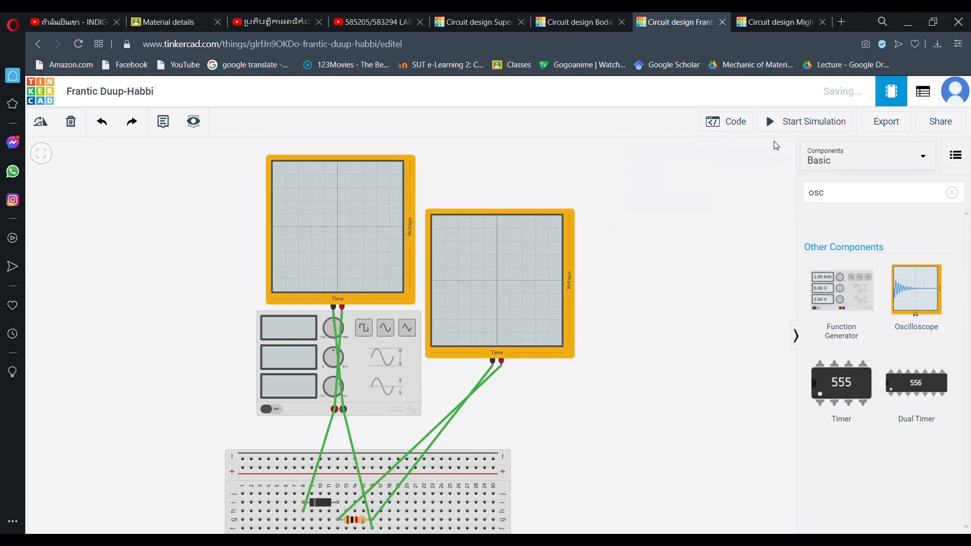
Run the simulation to compare the waveforms on the two oscilloscopes, and stop it after checking them
left_click(785, 122)
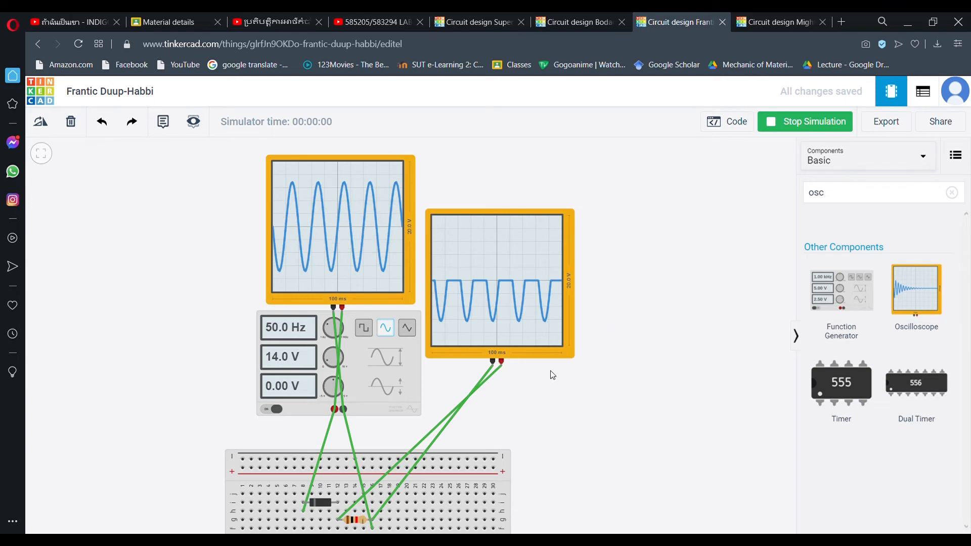
left_click_drag(568, 423, 555, 405)
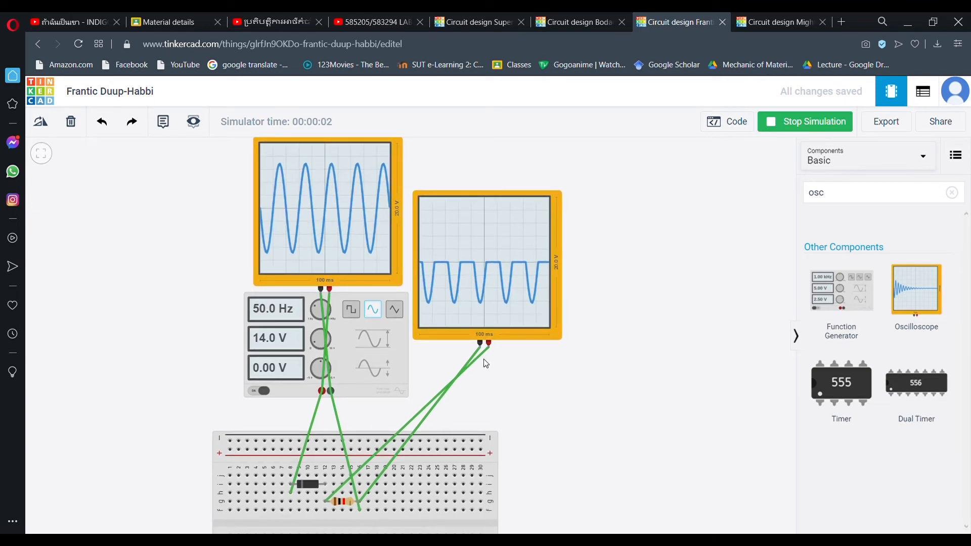
left_click_drag(528, 393, 525, 385)
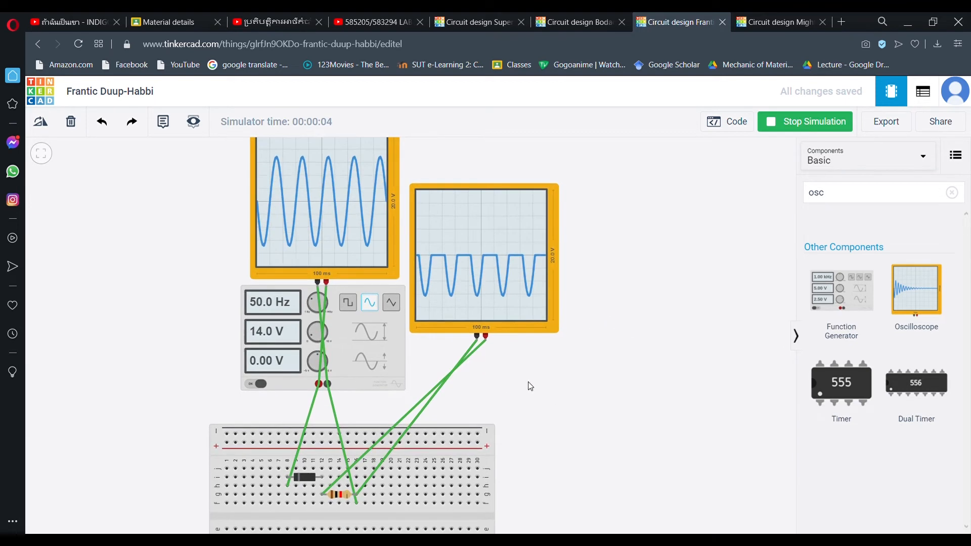
left_click(799, 123)
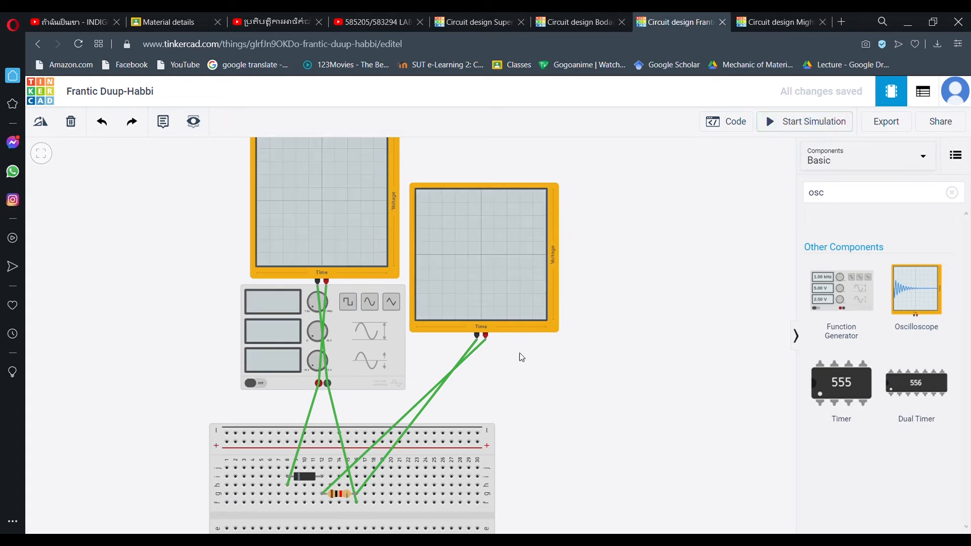
Rotate the diode on the breadboard by 180° to reverse its polarity
left_click(304, 478)
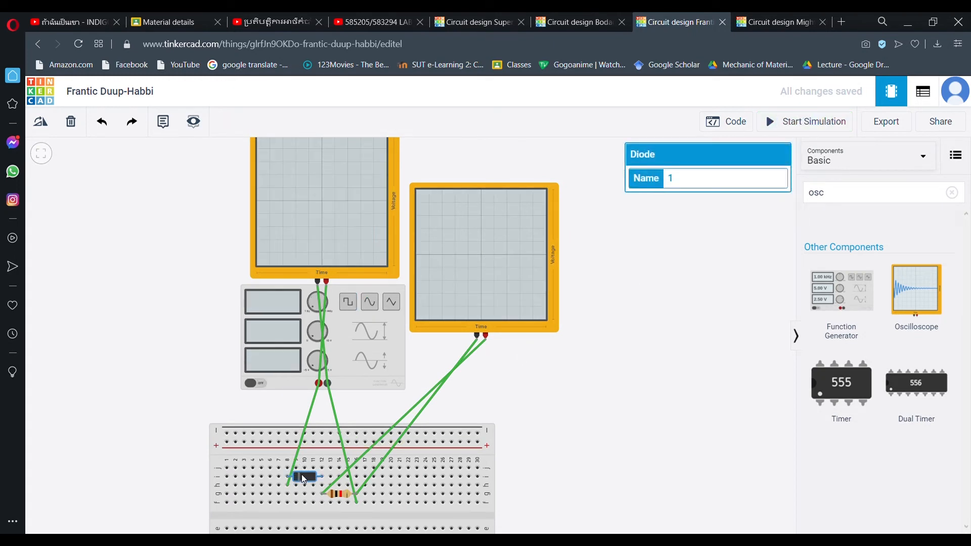
key("r")
key("r")
key("r")
key("r")
key("r")
key("r")
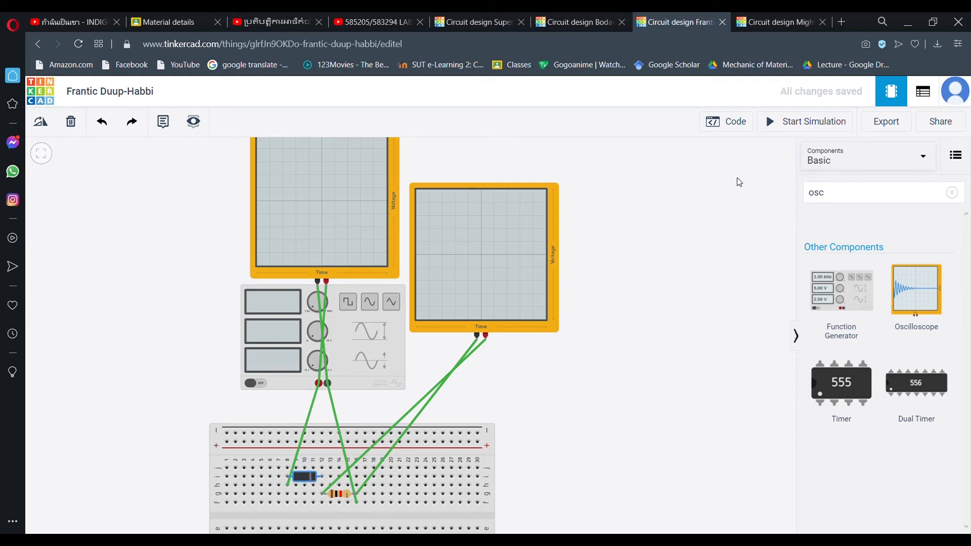
Run the simulation and examine the source waveform against the waveform across the resistor on the two oscilloscopes
left_click(802, 123)
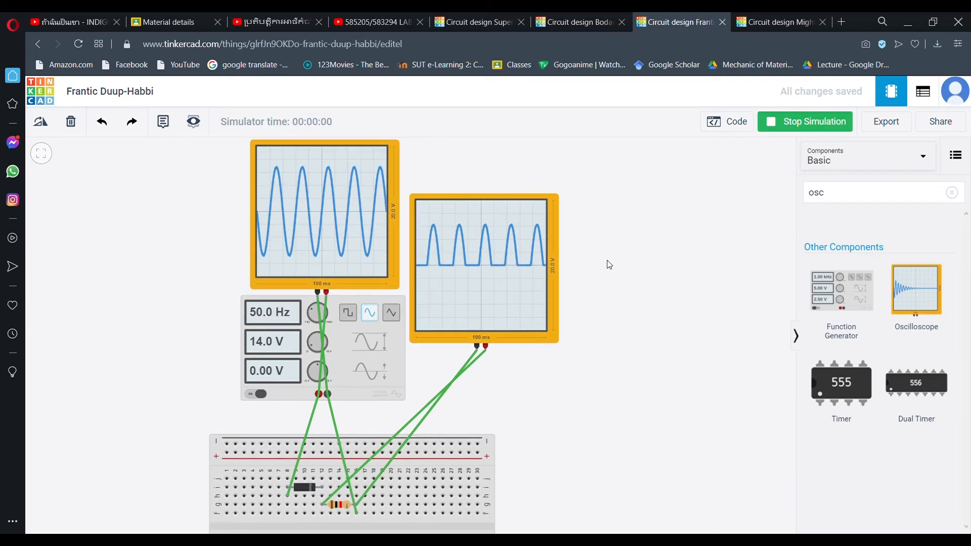
mouse_move(598, 297)
left_mouse_down()
mouse_move(591, 287)
mouse_move(600, 300)
left_mouse_up()
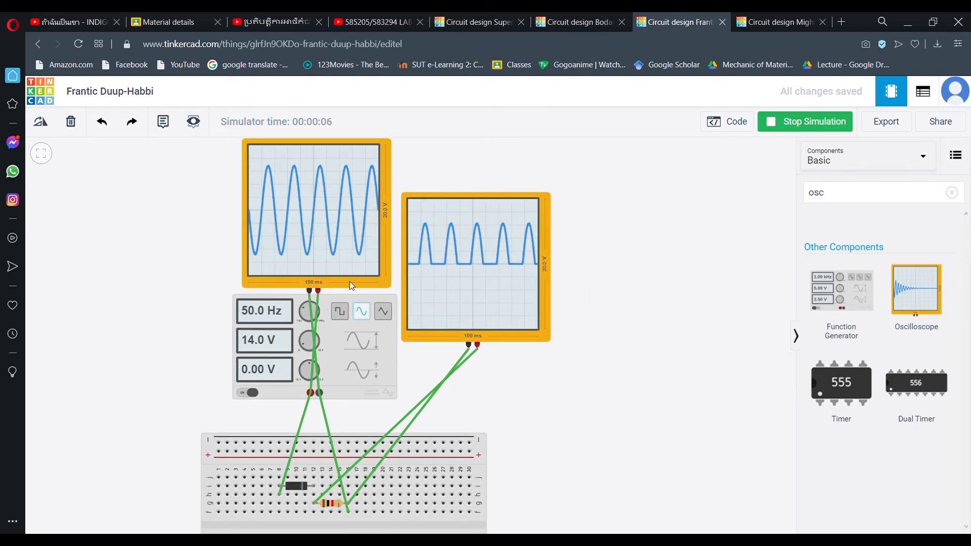
left_click_drag(621, 292, 608, 282)
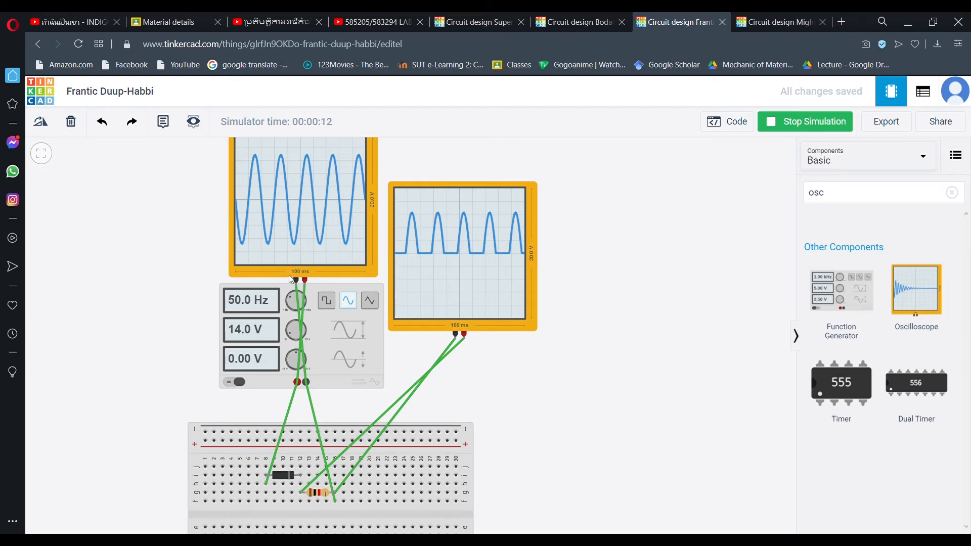
left_click_drag(600, 325, 596, 360)
left_click_drag(556, 442, 549, 422)
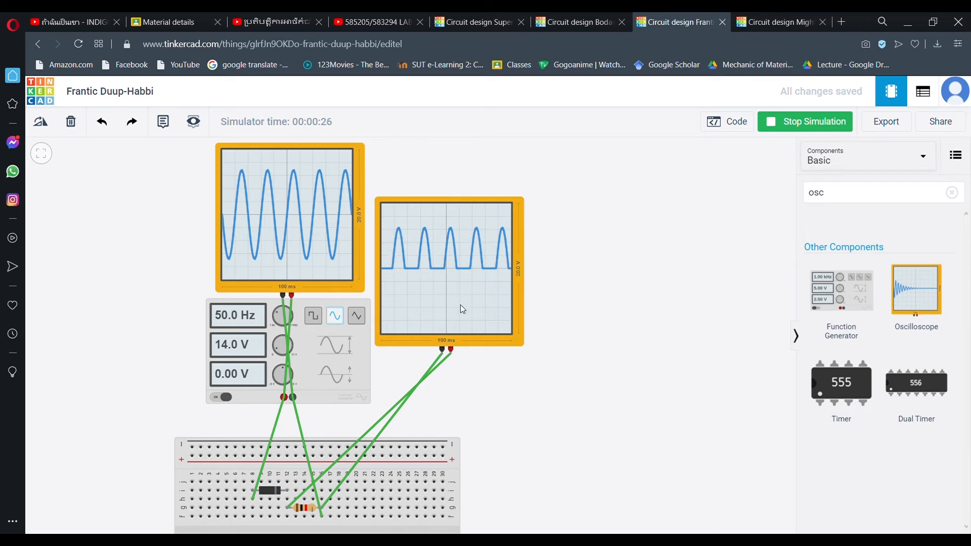
left_click_drag(484, 420, 525, 423)
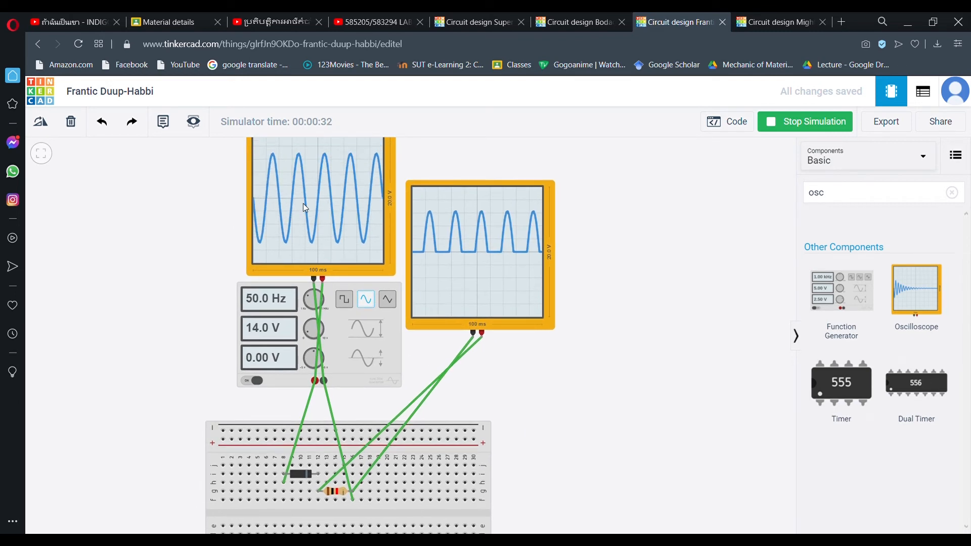
left_click_drag(199, 205, 199, 238)
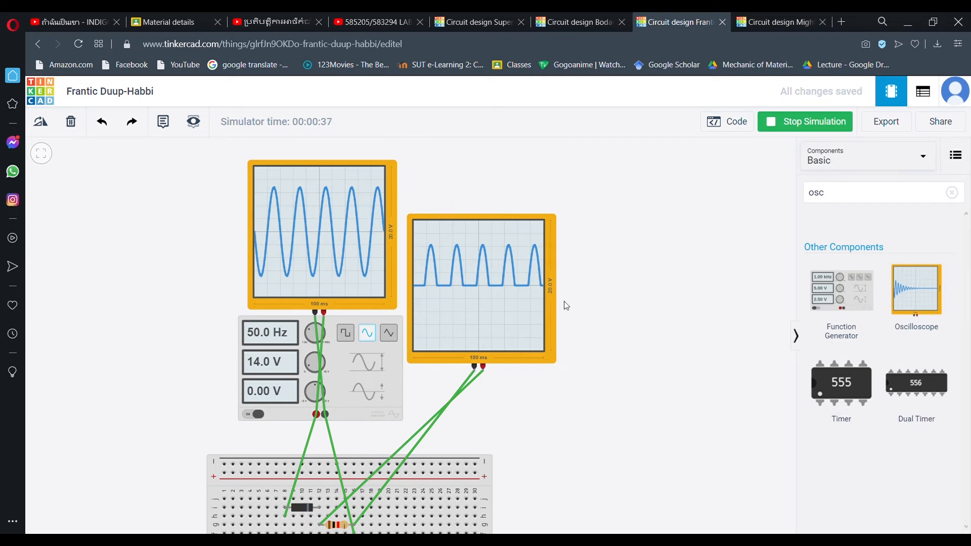
left_click_drag(512, 421, 496, 400)
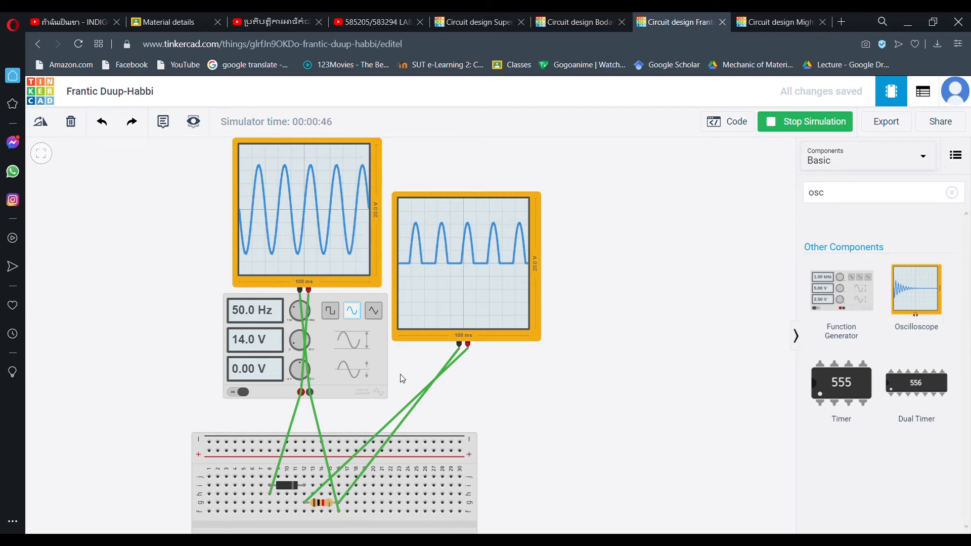
left_click_drag(391, 335, 379, 324)
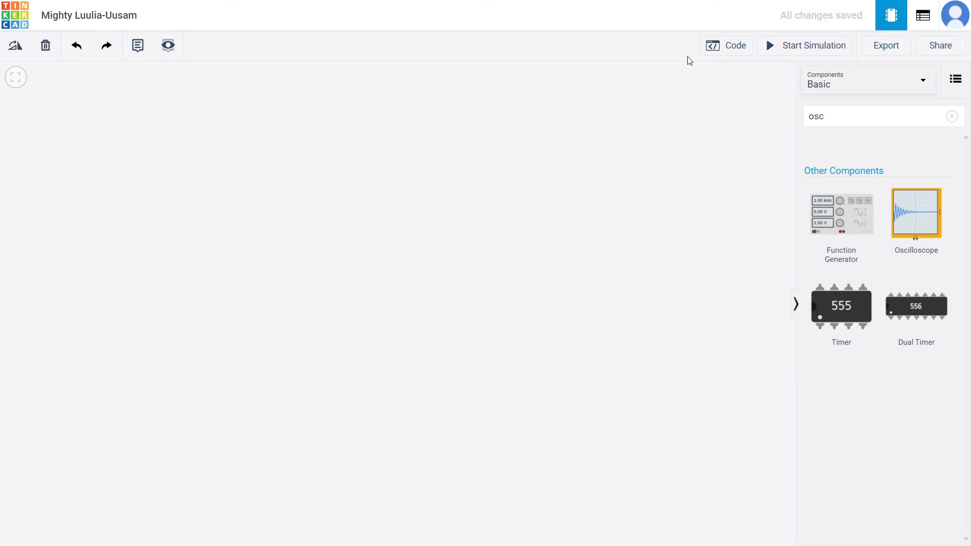
In the empty Mighty Luulia-Uusam circuit, place a function generator near the top and a Breadboard Small below it
left_click_drag(842, 225, 373, 199)
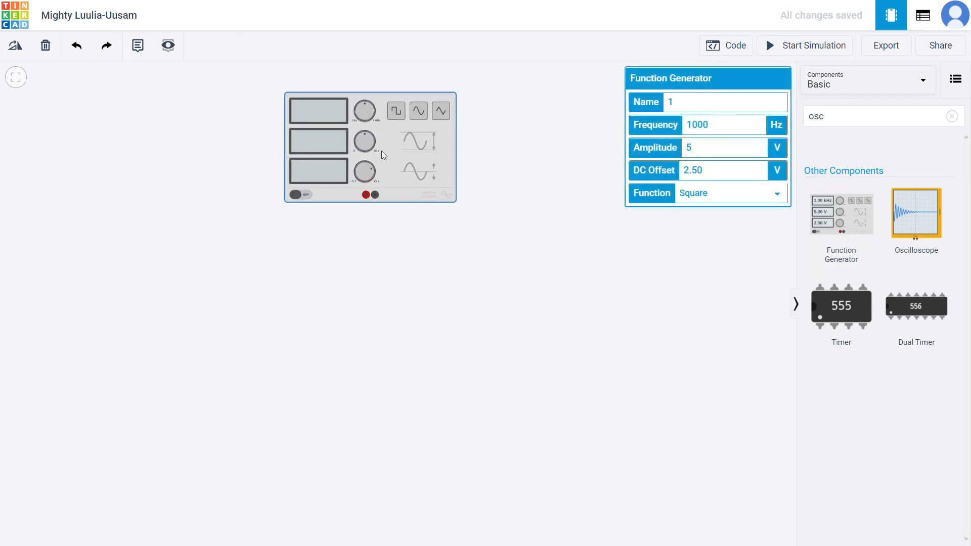
left_click_drag(404, 148, 413, 127)
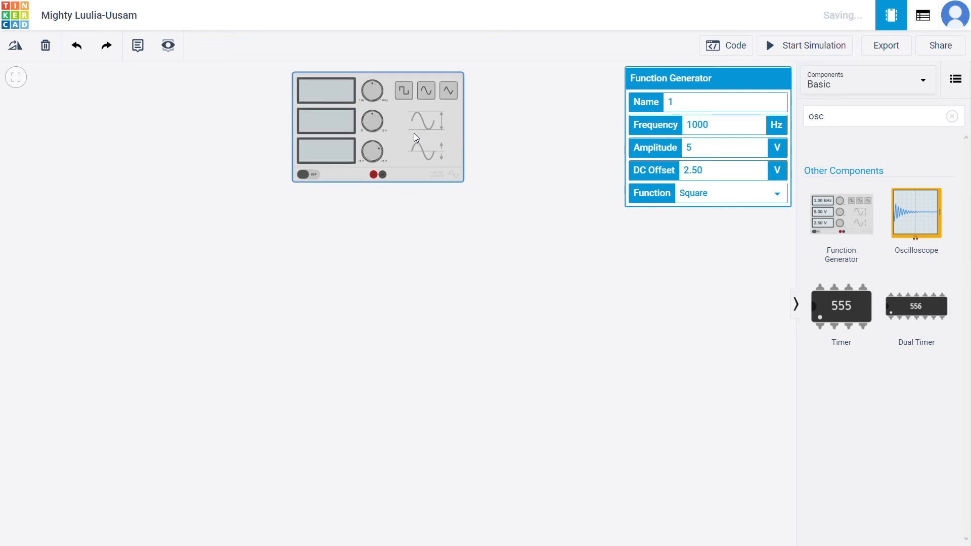
left_click(838, 125)
key("BackSpace")
key("BackSpace")
key("BackSpace")
type("bo")
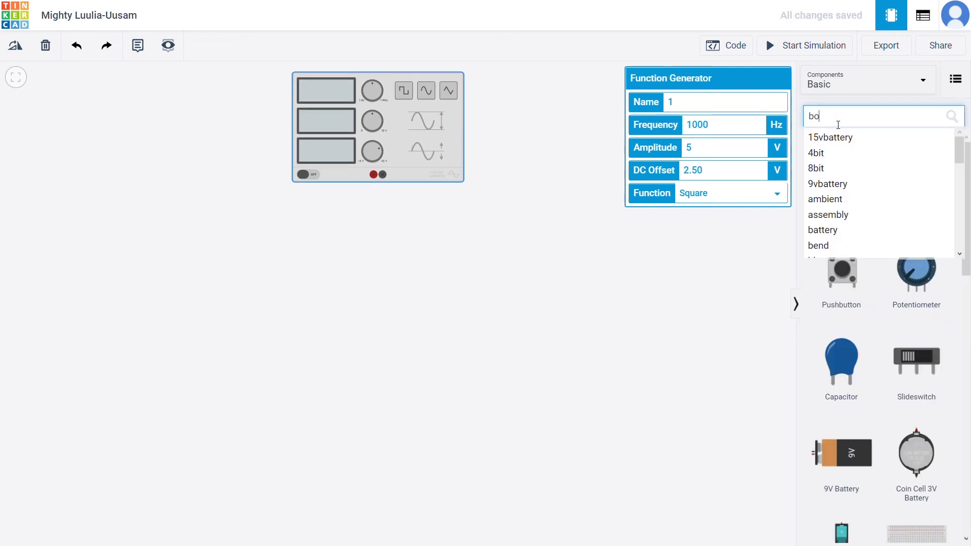
left_click(844, 137)
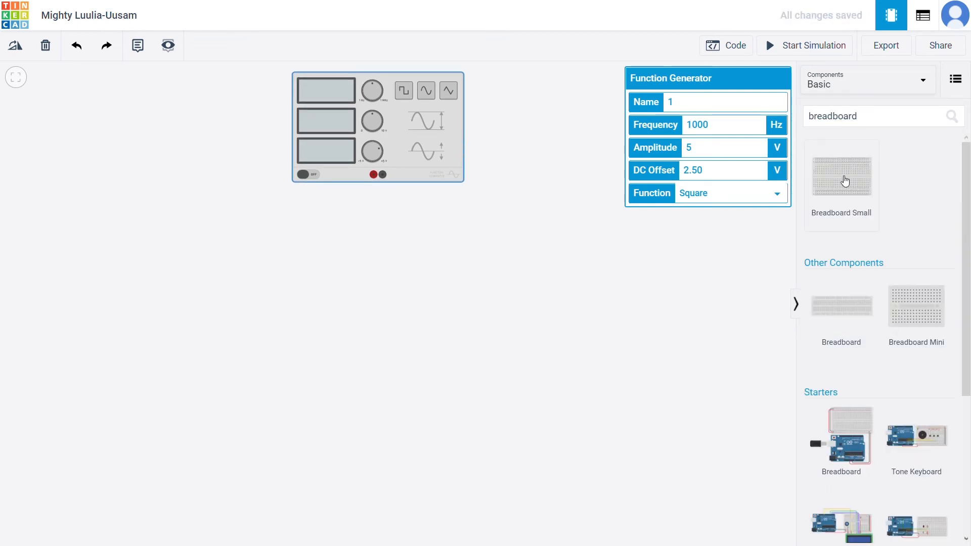
left_click_drag(811, 194, 441, 339)
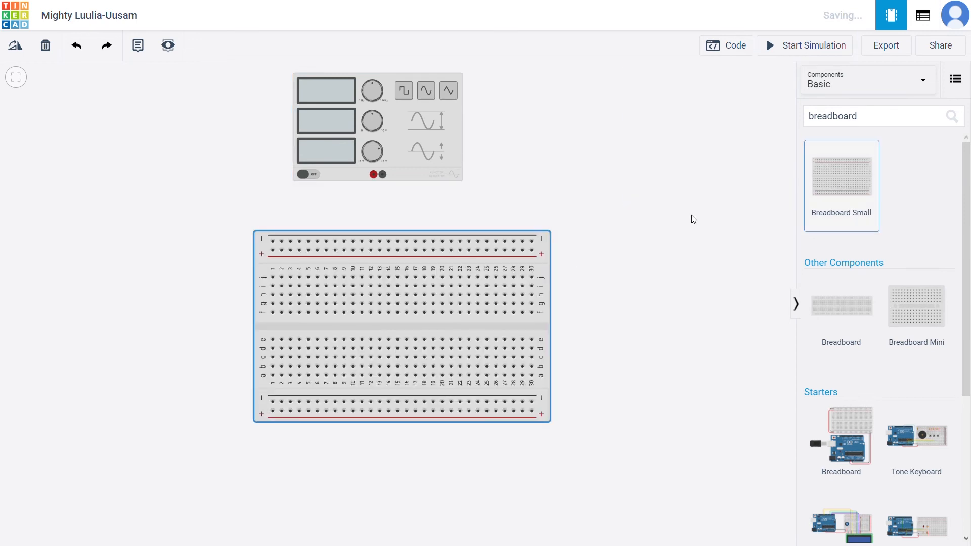
Search the components for "dio" and place four diodes on the workspace to the right of the breadboard
left_click(889, 120)
key("BackSpace")
key("BackSpace")
key("BackSpace")
key("BackSpace")
key("BackSpace")
key("BackSpace")
key("BackSpace")
key("BackSpace")
key("BackSpace")
key("BackSpace")
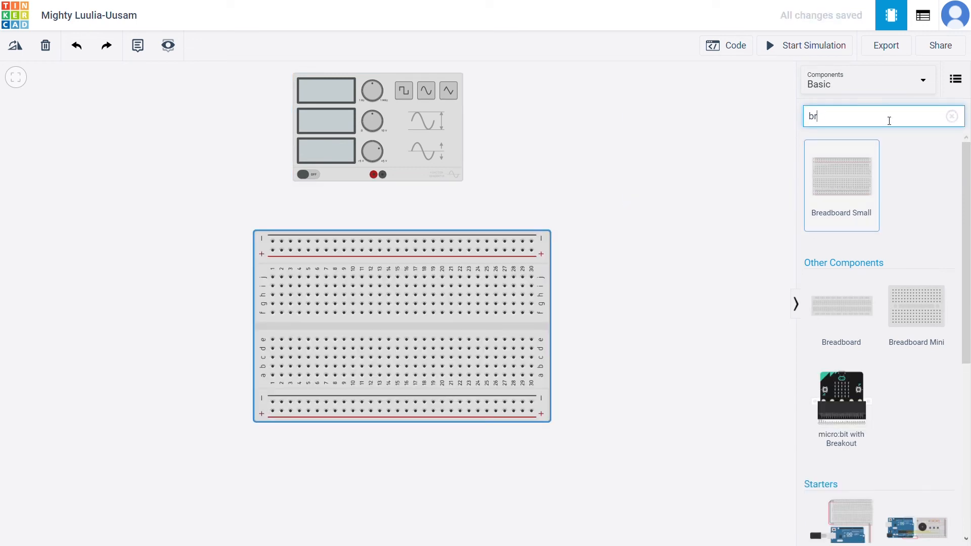
type("dio")
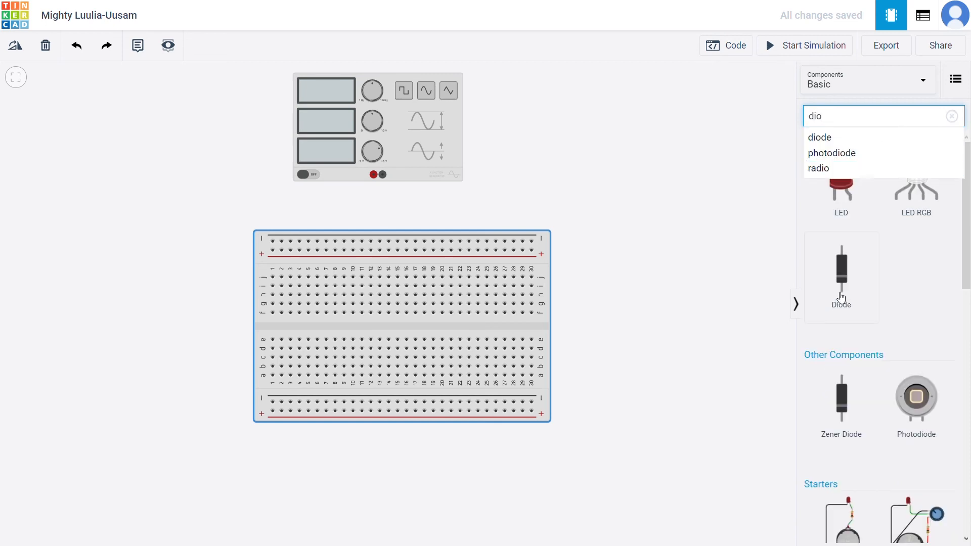
left_click_drag(842, 268, 615, 303)
left_click_drag(851, 283, 689, 298)
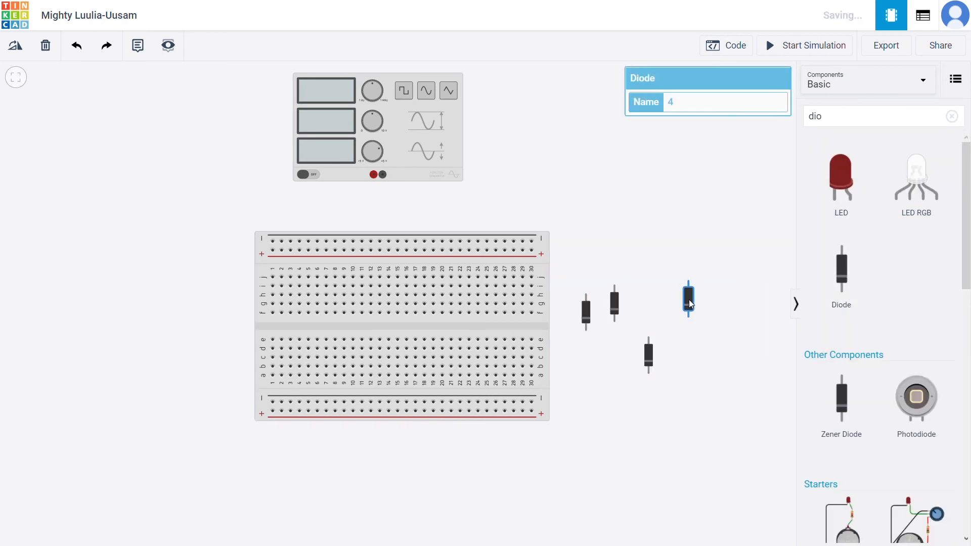
Search the components for "r" and place a resistor above the diodes beside the breadboard
left_click(900, 126)
key("BackSpace")
key("BackSpace")
key("BackSpace")
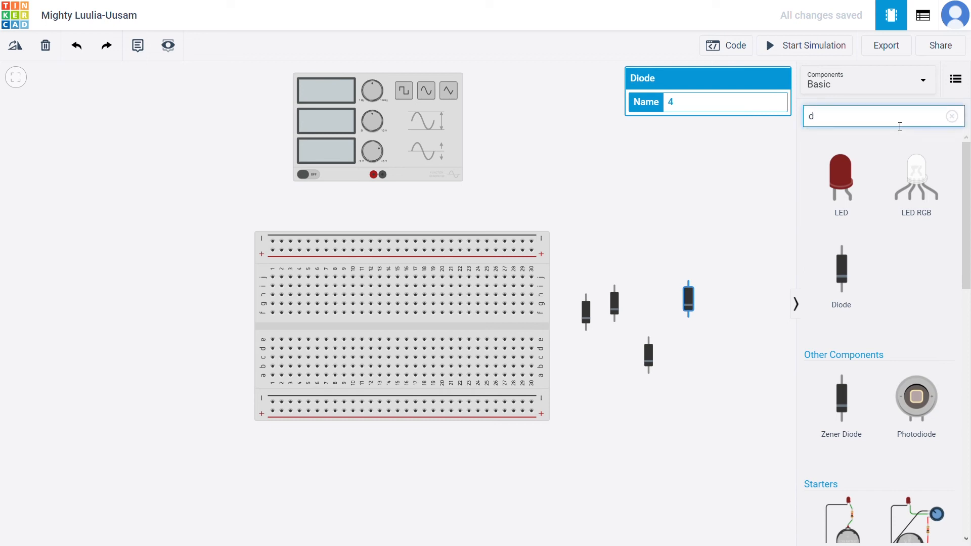
type("r")
left_click(747, 176)
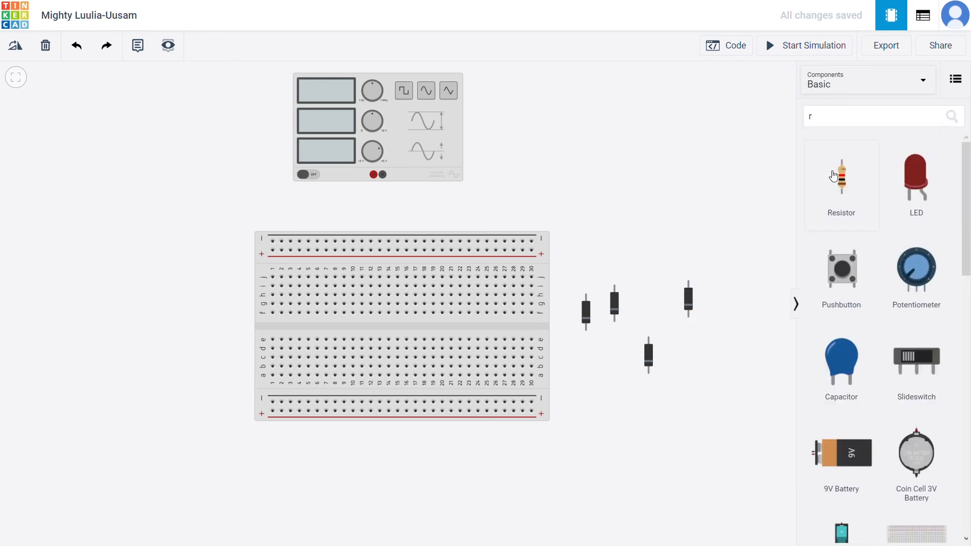
left_click_drag(842, 177, 683, 242)
Set the function generator's frequency to 50 Hz and its amplitude to 14 V
left_click(421, 154)
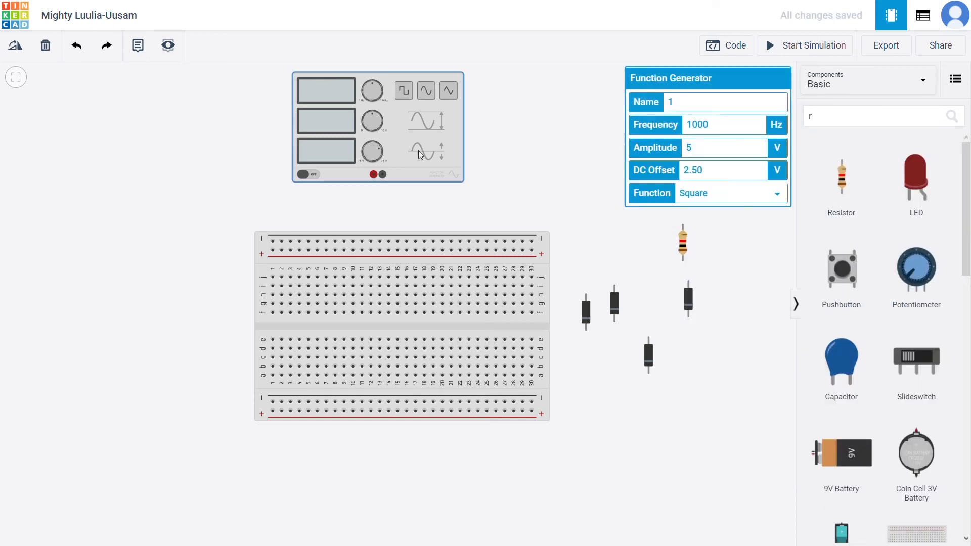
left_click(747, 126)
key("BackSpace")
key("BackSpace")
key("BackSpace")
type("50")
left_click(747, 146)
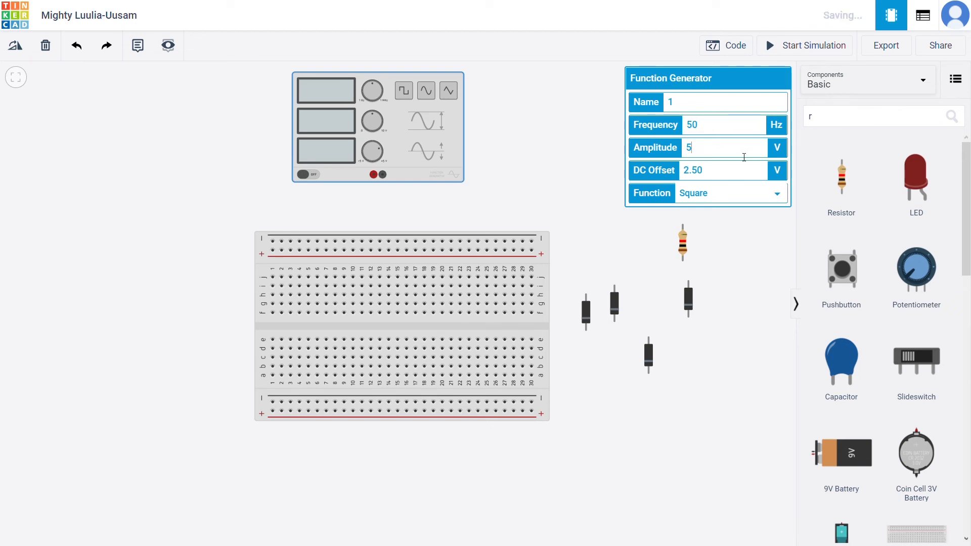
key("BackSpace")
type("14")
Set the function generator's DC offset to 0 V and its function to sine
left_click(727, 170)
key("BackSpace")
key("BackSpace")
key("BackSpace")
key("BackSpace")
type("0")
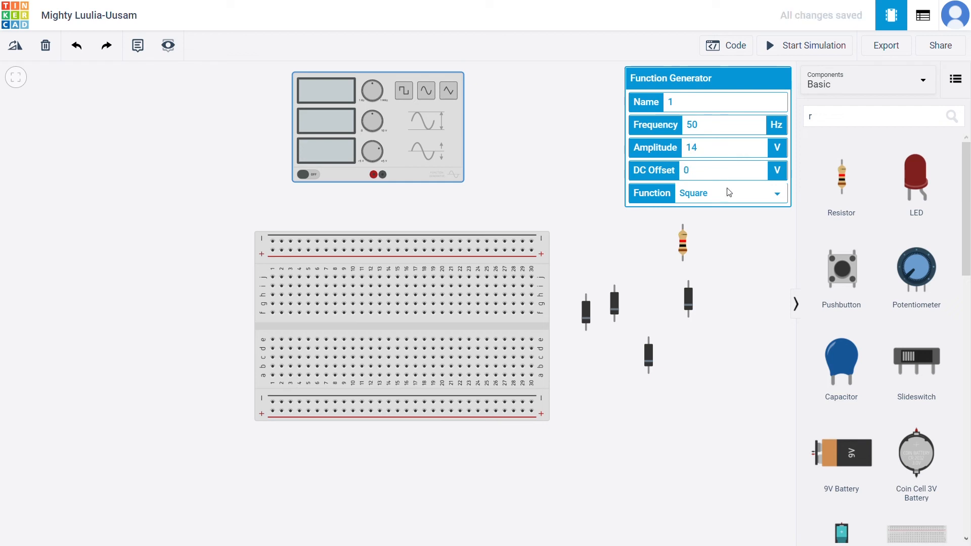
left_click(727, 193)
left_click(724, 225)
left_click(611, 277)
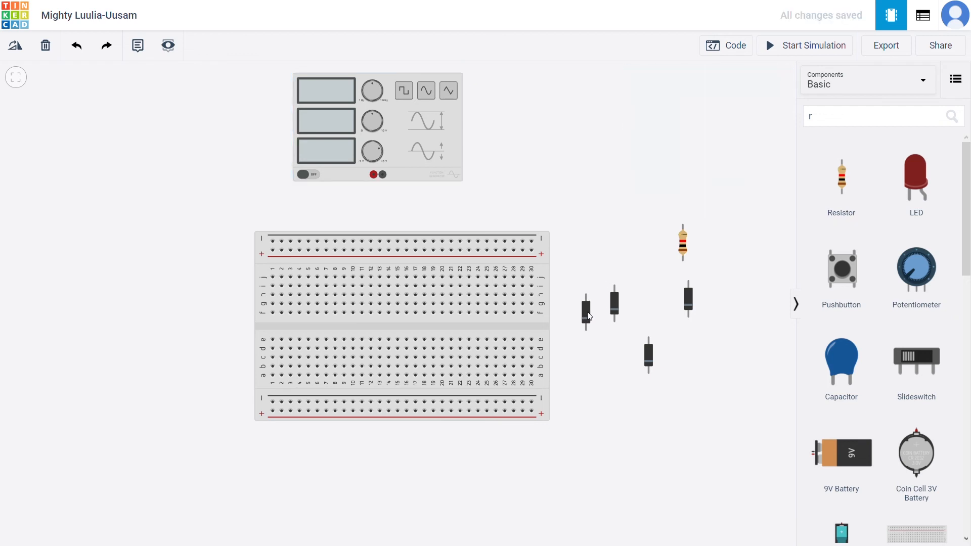
Rotate the leftmost loose diode to horizontal with its band toward column 16 and place it in row g between columns 12 and 16
left_click(588, 313)
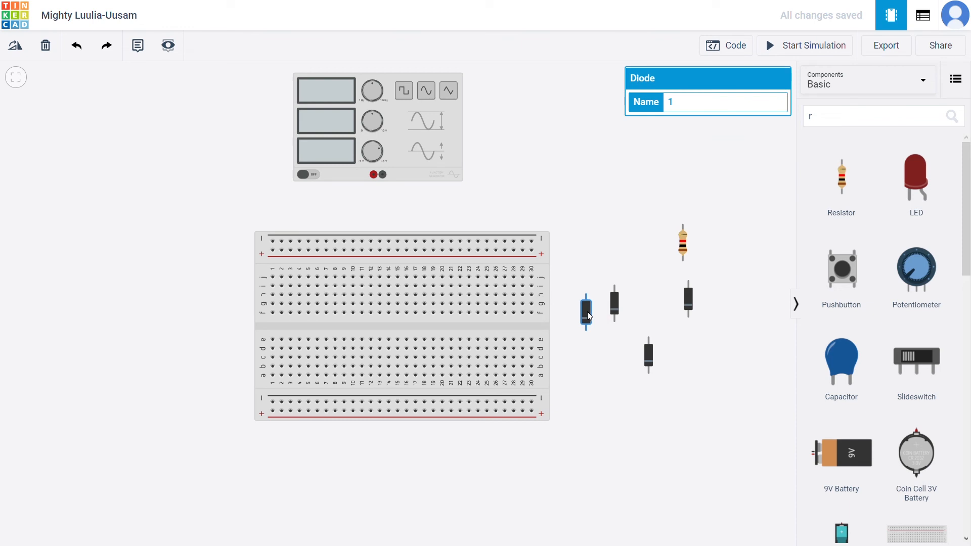
key("r")
key("r")
key("r")
key("r")
key("r")
key("r")
key("r")
key("r")
key("r")
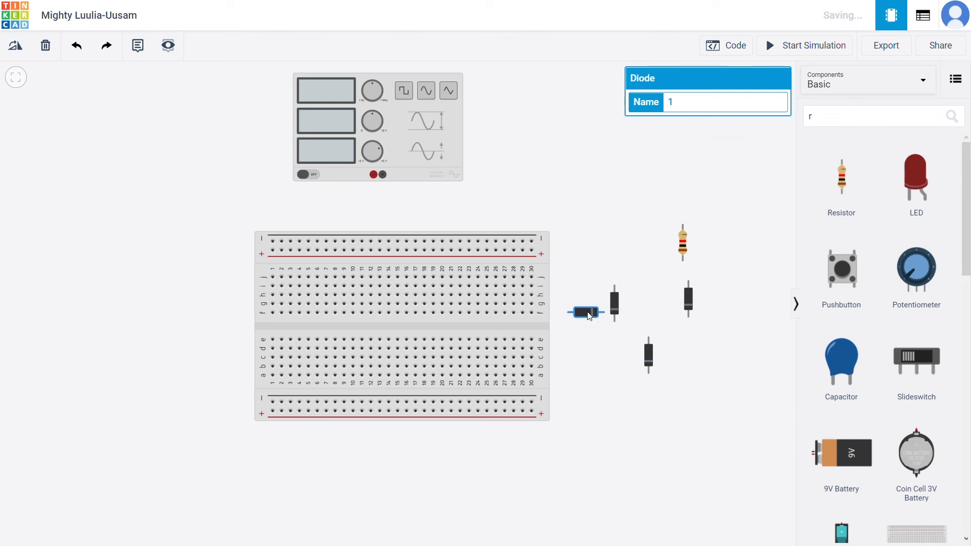
left_click_drag(590, 316, 394, 304)
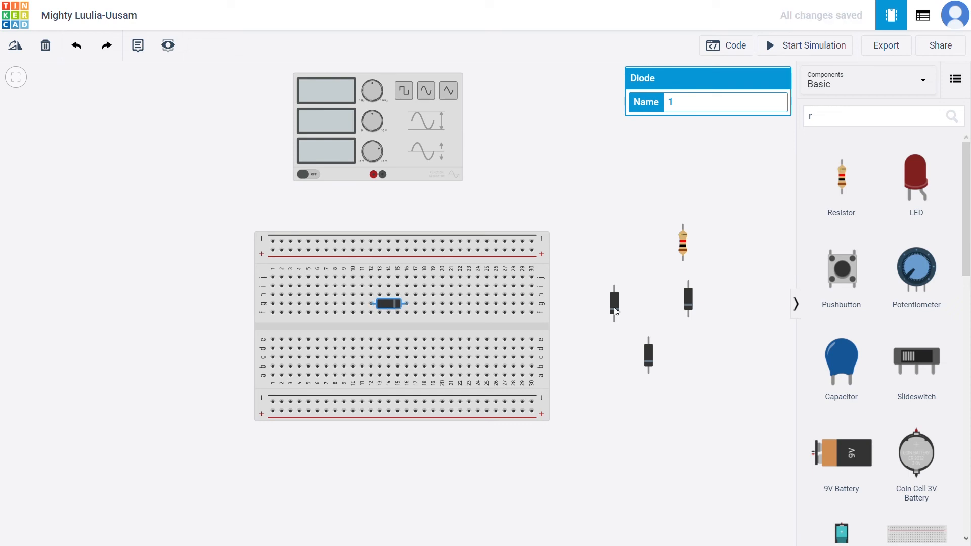
key("r")
key("r")
key("r")
key("r")
key("r")
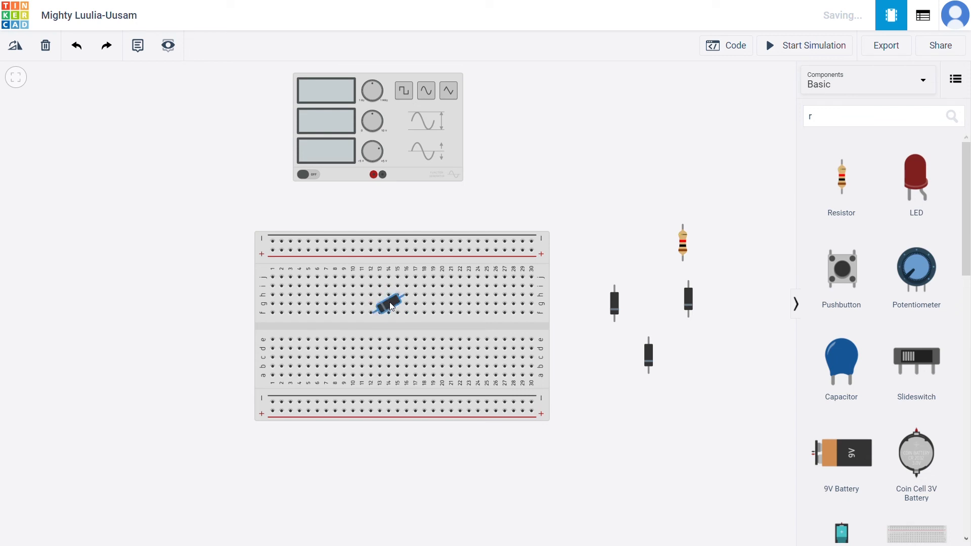
key("r")
key("r")
key("r")
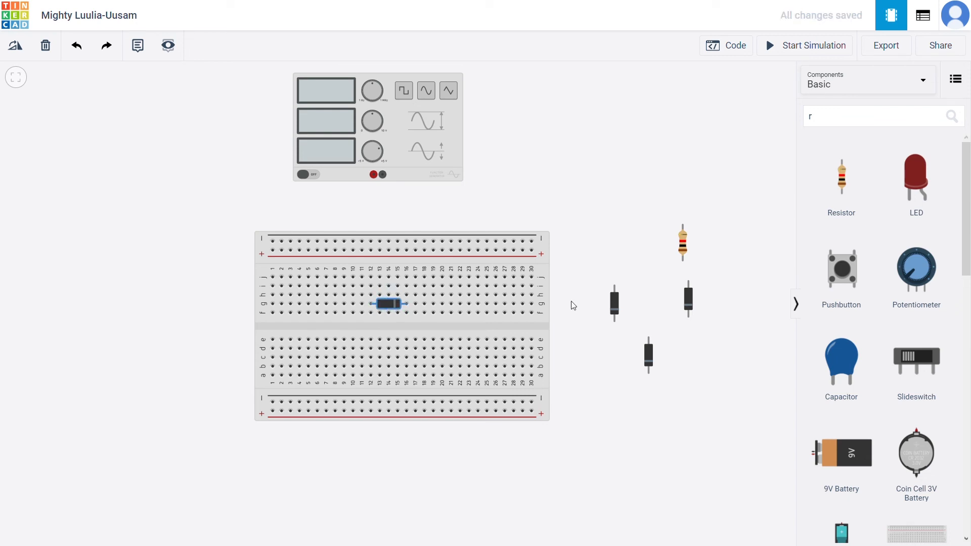
Turn a second diode upside down so its band faces up and place it across the breadboard's centre gap in column 16
left_click(612, 309)
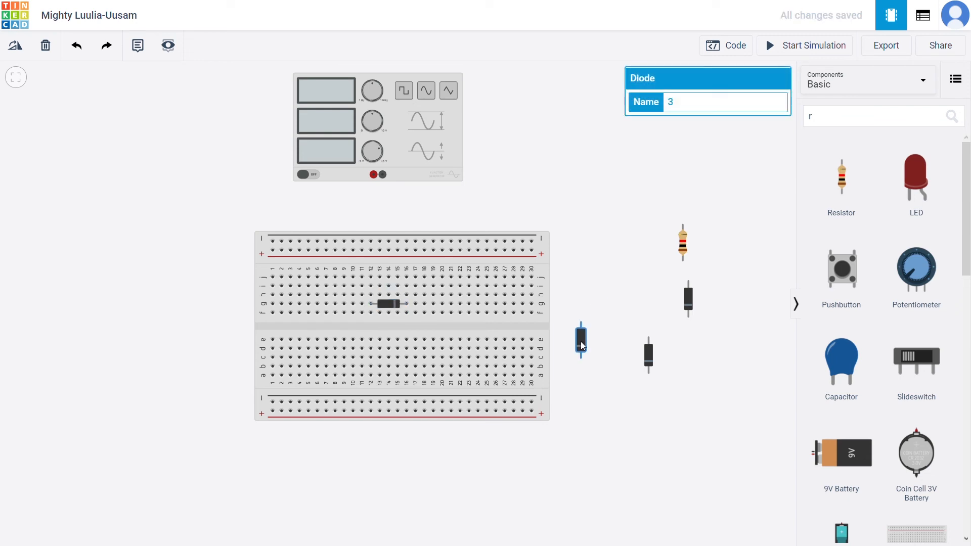
key("r")
key("r")
key("r")
key("r")
key("r")
key("r")
left_click_drag(580, 341, 414, 331)
Turn the third diode so its band faces up and place it across the centre gap in column 12
left_click_drag(689, 304, 606, 338)
key("r")
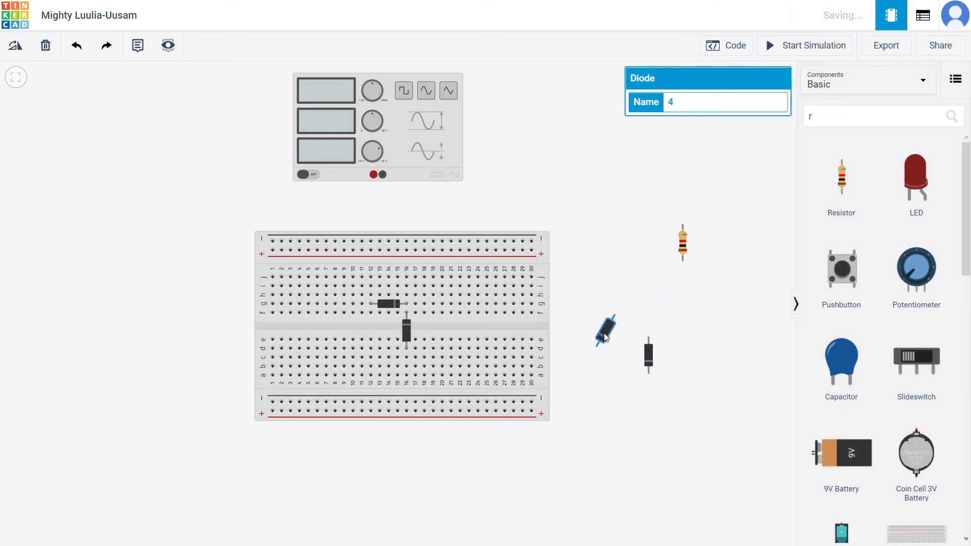
key("r")
key("r")
key("r")
key("r")
key("r")
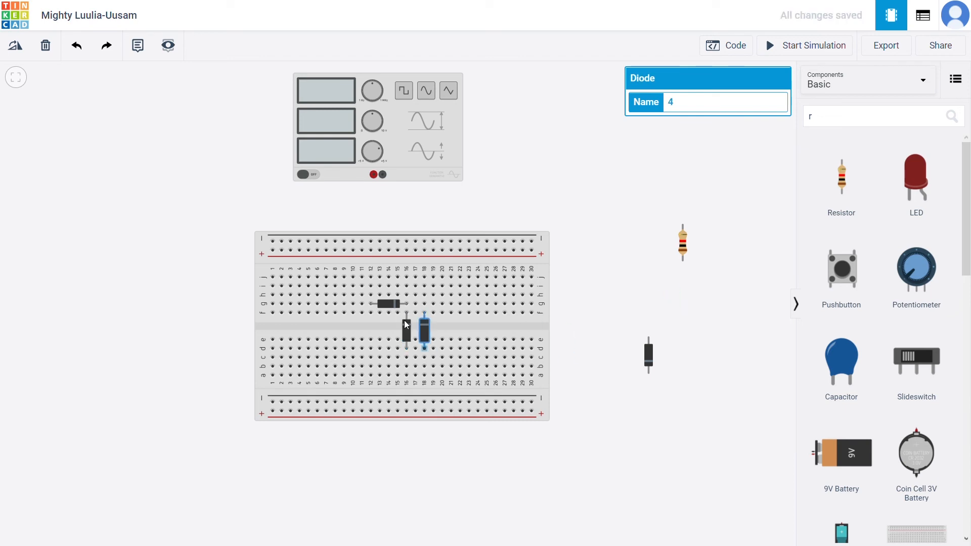
Rotate the last diode to horizontal and place it in row c between columns 12 and 16, closing the diode bridge
left_click(649, 355)
key("r")
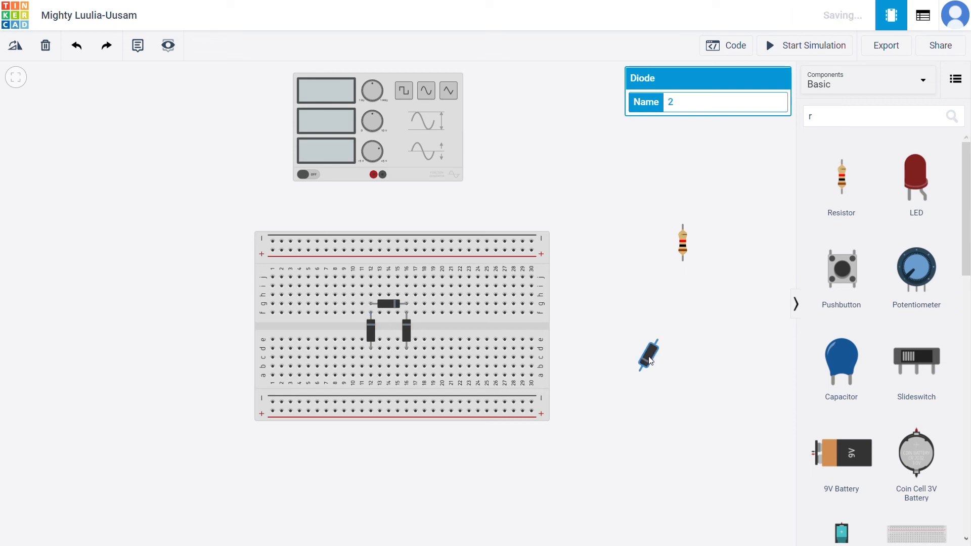
key("r")
key("r")
left_click_drag(651, 359, 396, 365)
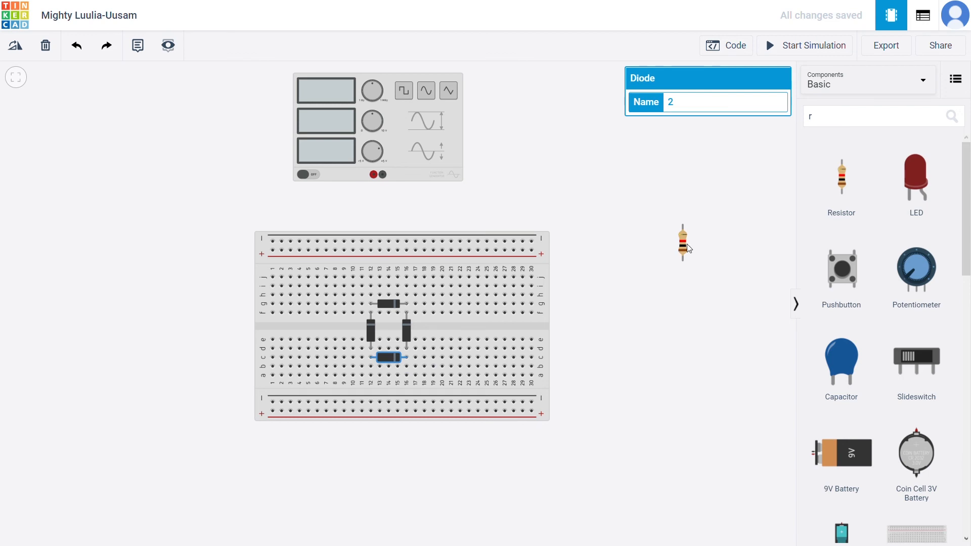
Place the resistor across the centre gap in column 20 and wire h16 to h20 and b20 to b12
left_click_drag(688, 244, 426, 332)
left_click(657, 226)
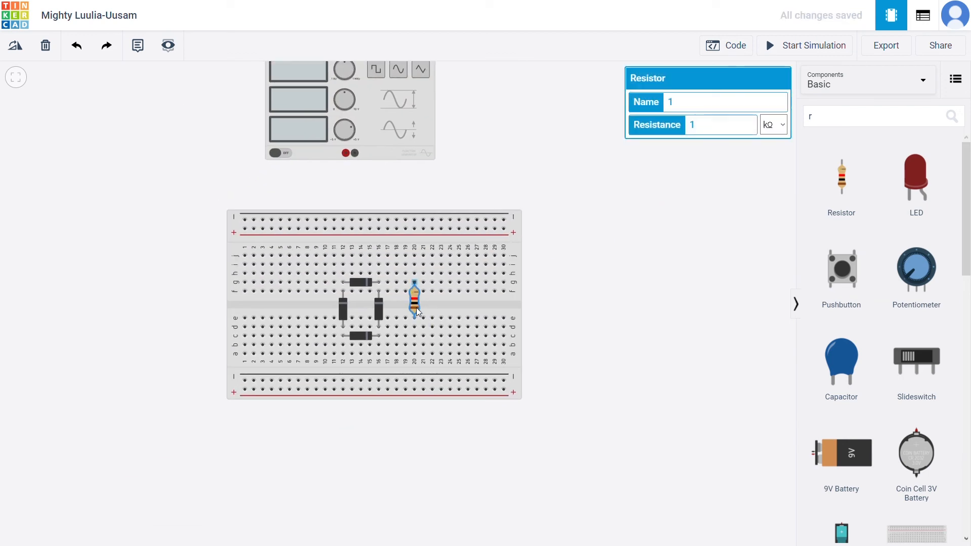
left_click(378, 273)
left_click(415, 273)
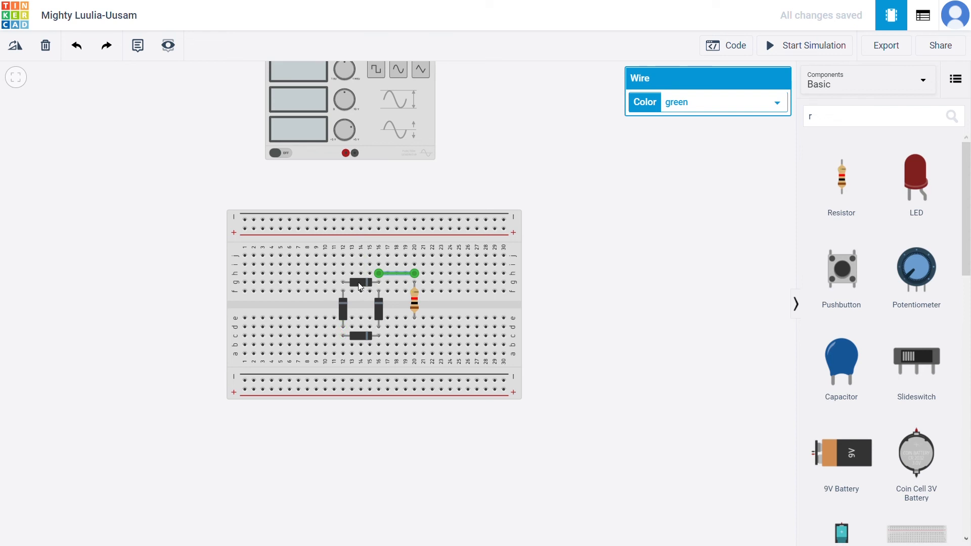
left_click(414, 347)
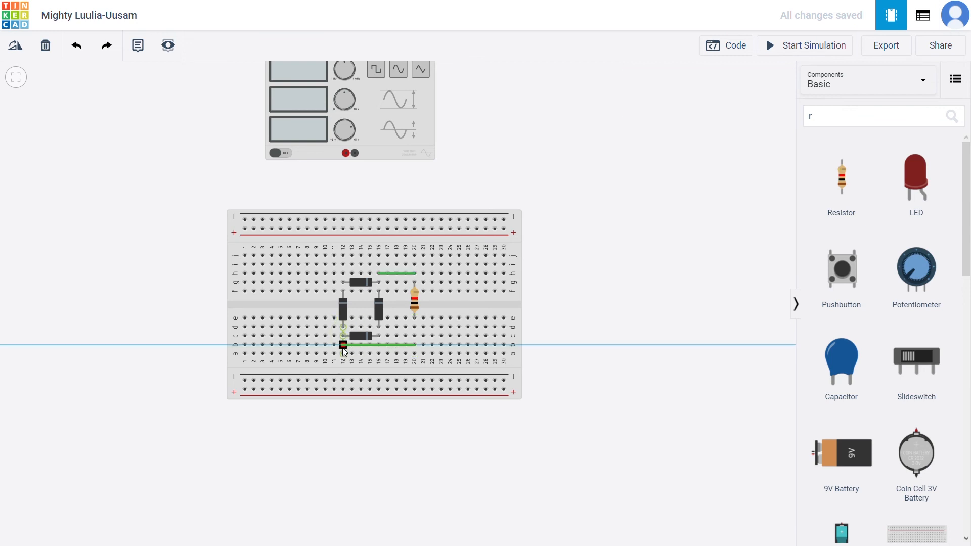
left_click(343, 347)
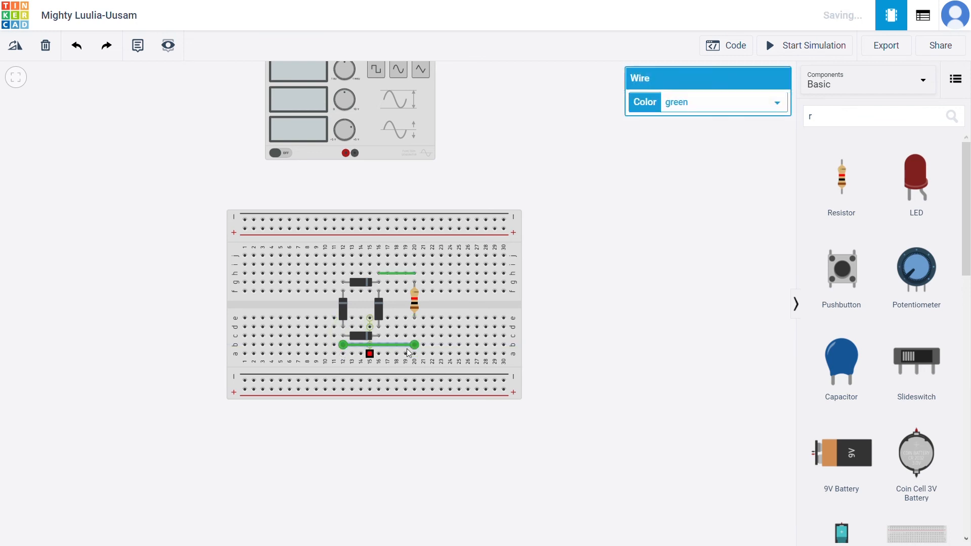
Wire the function generator's red terminal to i12 and its black terminal to a16
left_click(345, 154)
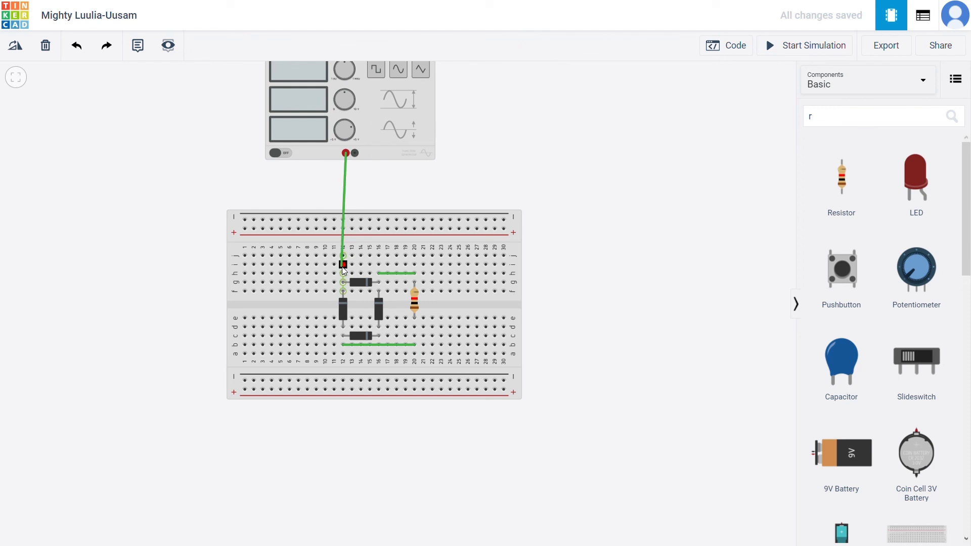
left_click(343, 264)
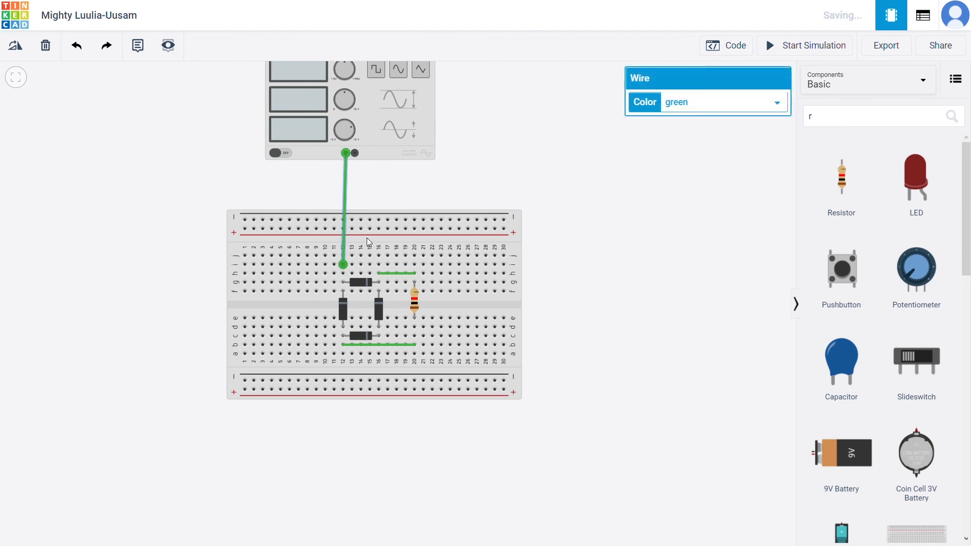
left_click(355, 154)
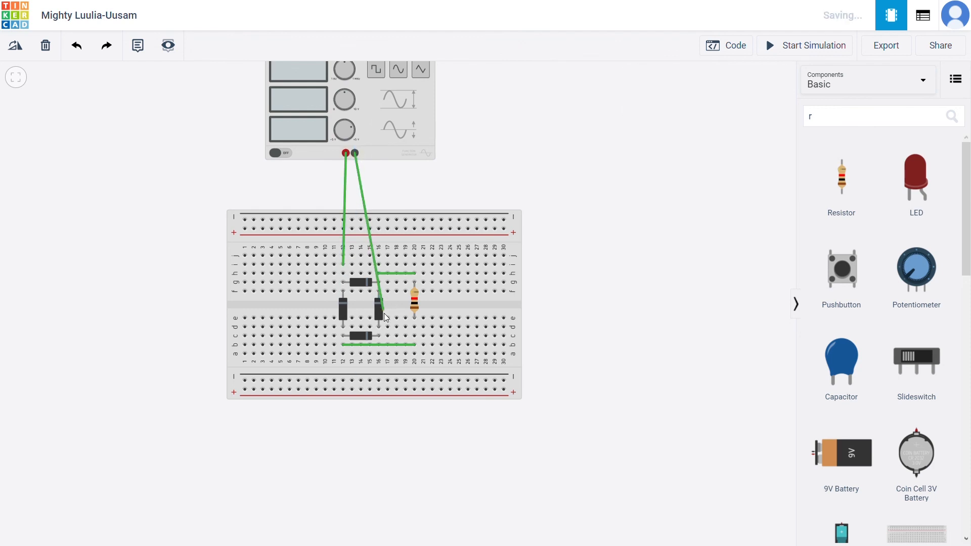
left_click(380, 354)
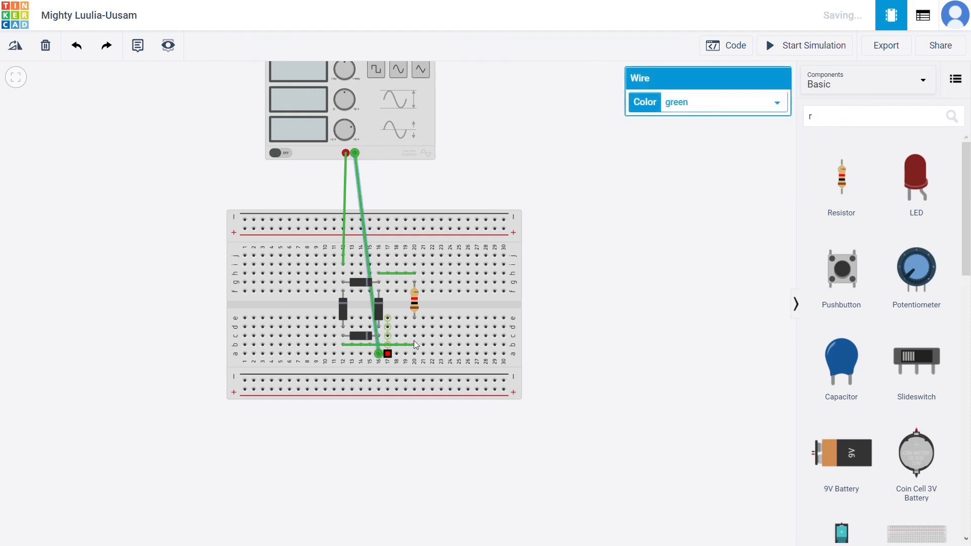
Search the components for "osc" and place an oscilloscope beside the function generator and breadboard
left_click(821, 121)
type("r")
key("BackSpace")
type("osc")
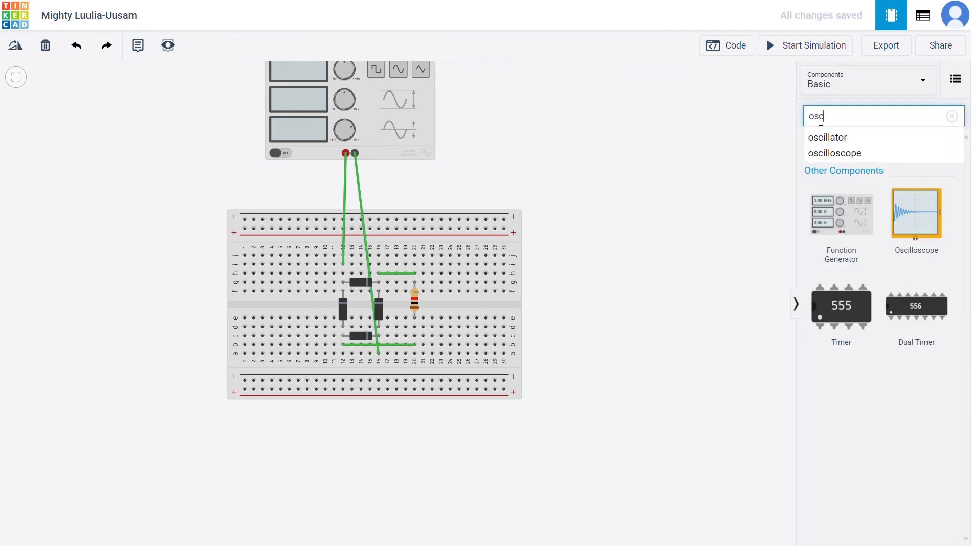
left_click_drag(938, 236, 636, 255)
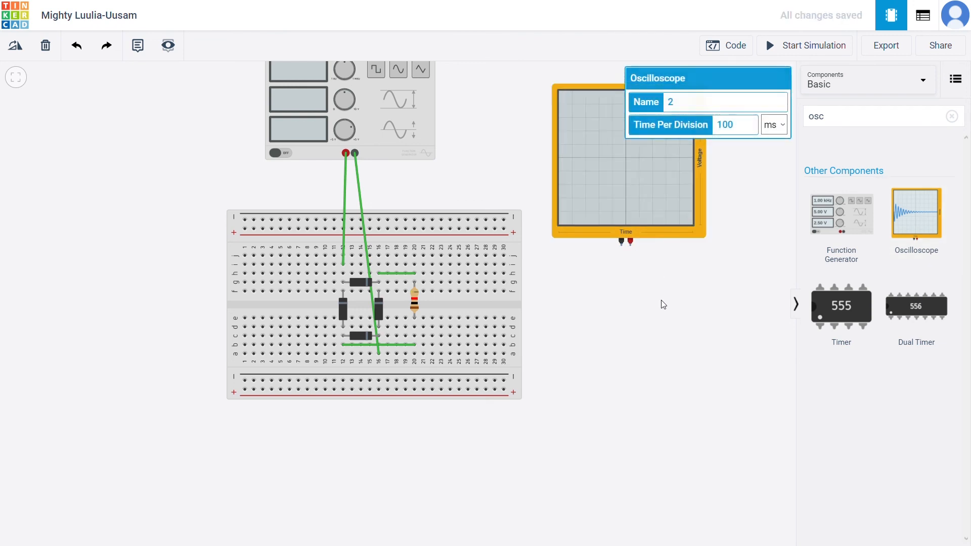
Set the oscilloscope's time per division to 10 ms
left_click_drag(723, 134, 730, 155)
left_click(744, 129)
key("BackSpace")
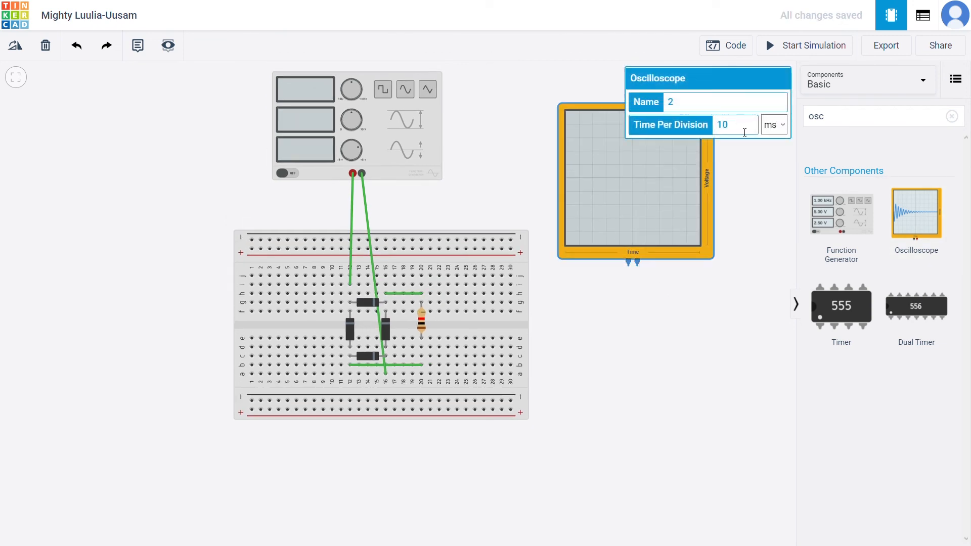
left_click(726, 224)
Wire the oscilloscope's black terminal to the resistor's lower lead and its red terminal to the upper lead
mouse_move(657, 243)
left_mouse_down()
mouse_move(668, 248)
mouse_move(421, 338)
left_mouse_up()
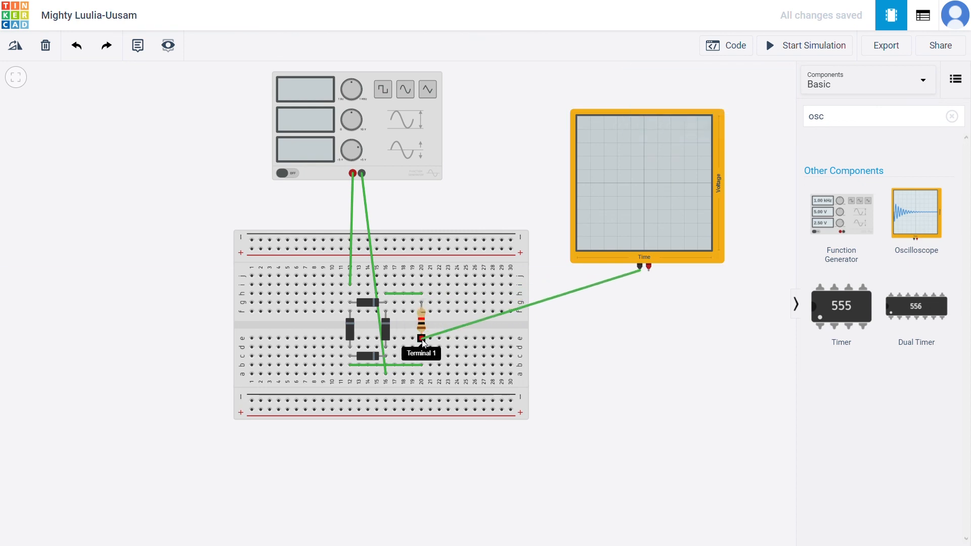
left_click(421, 337)
left_click(649, 268)
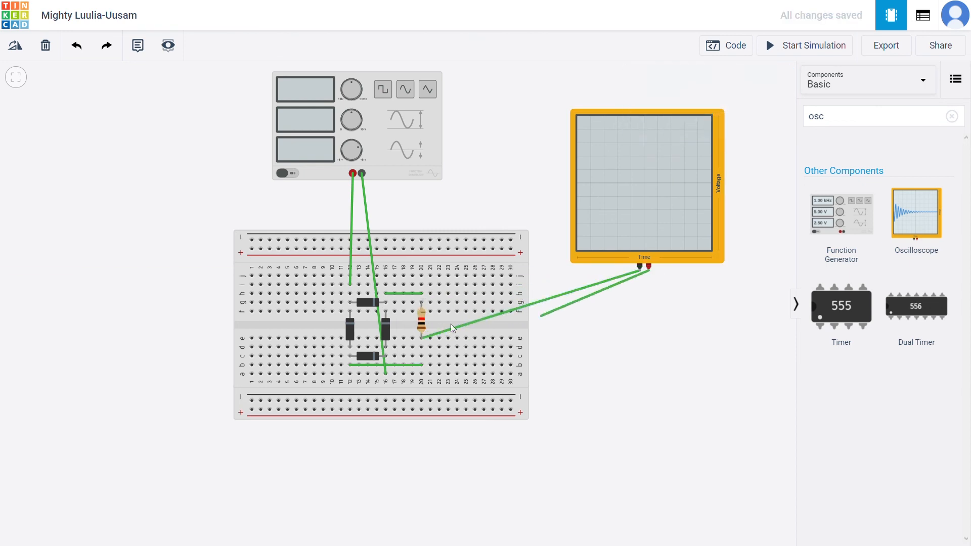
left_click(424, 303)
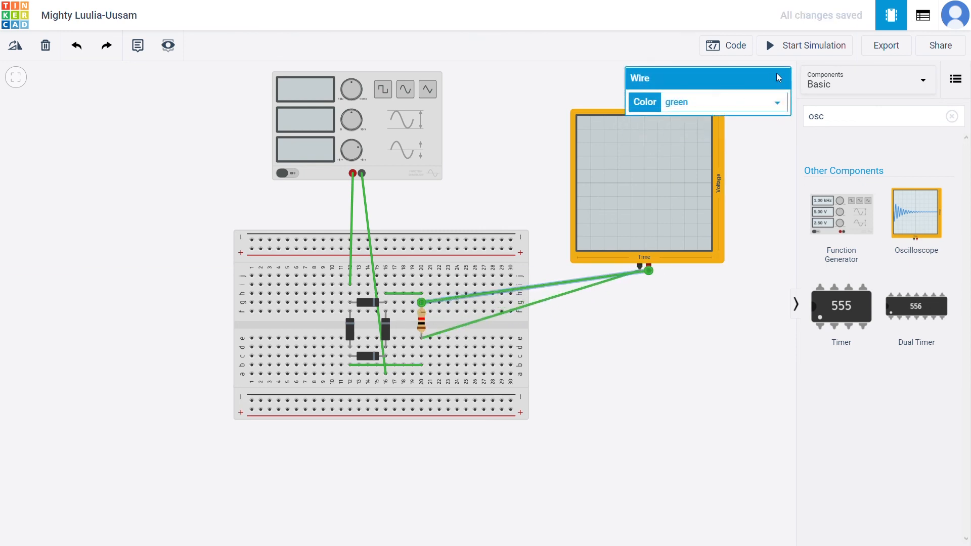
Run the simulation twice, examine the waveform across the resistor on the oscilloscope, and stop it
left_click(815, 51)
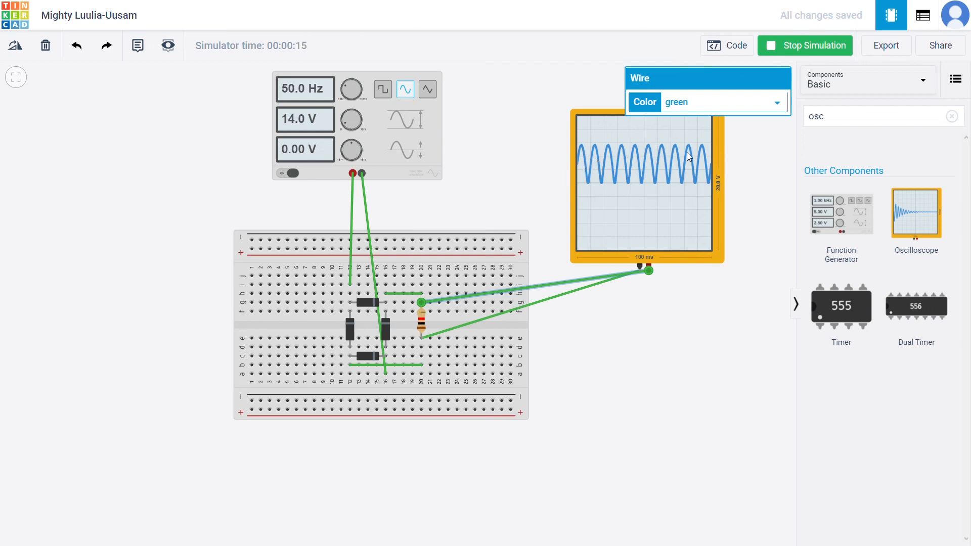
left_click(799, 46)
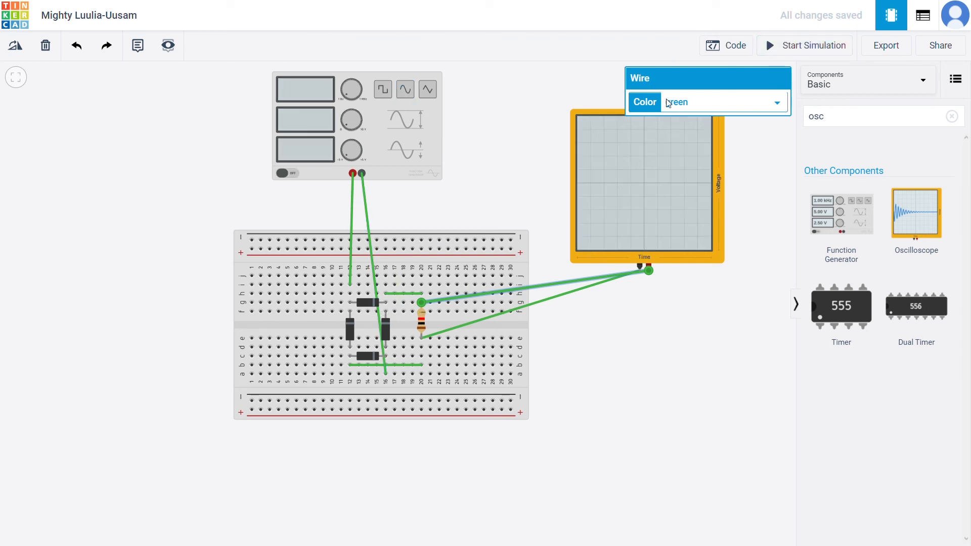
left_click(815, 51)
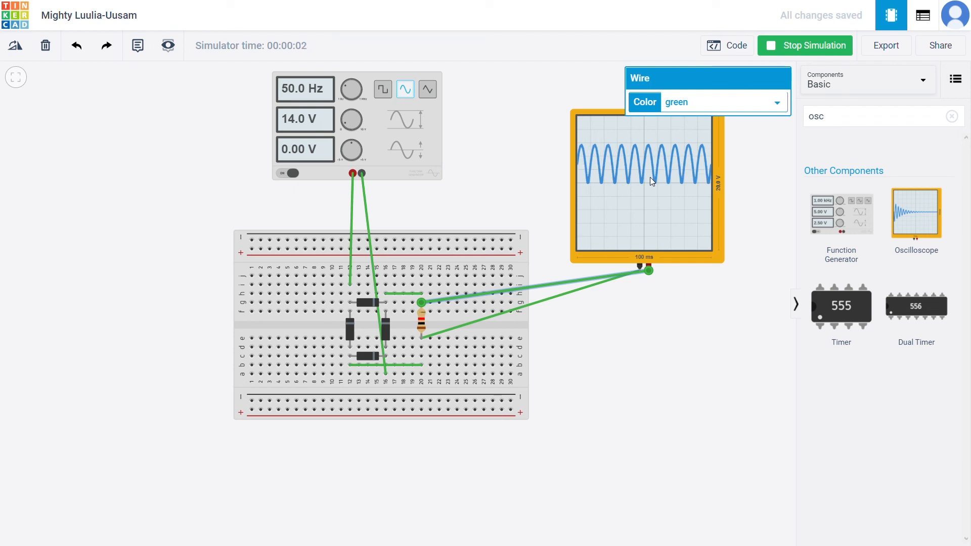
left_click(803, 44)
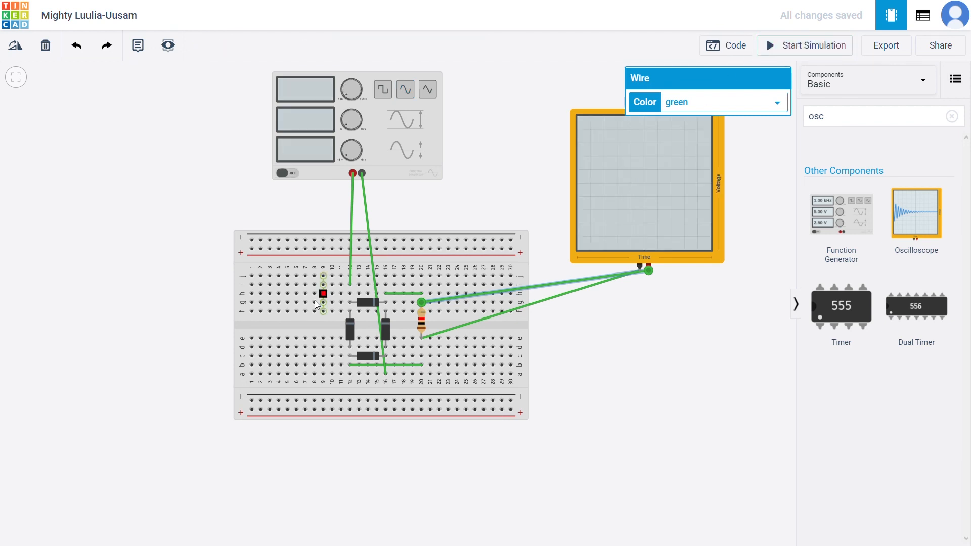
Rotate each of the four bridge diodes in place to reverse its polarity
left_click(361, 307)
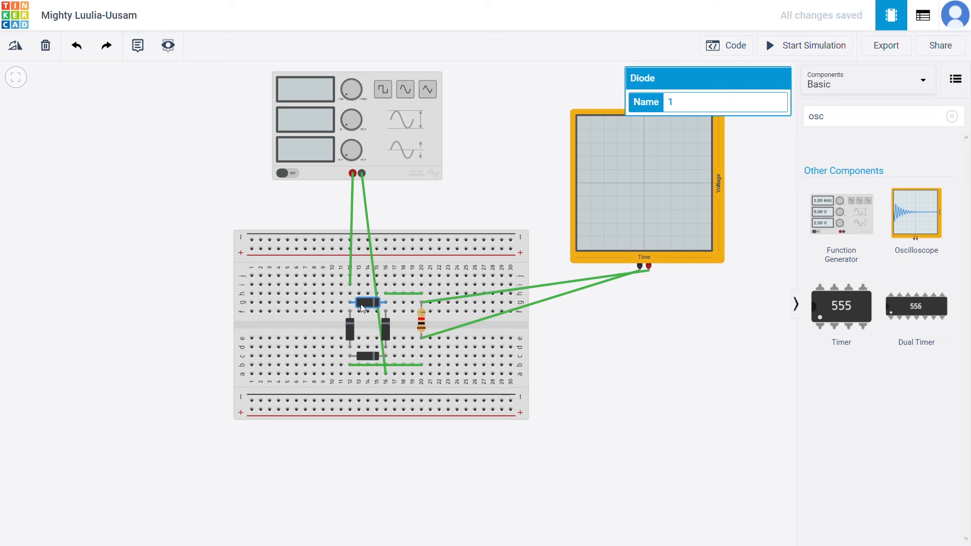
key("r")
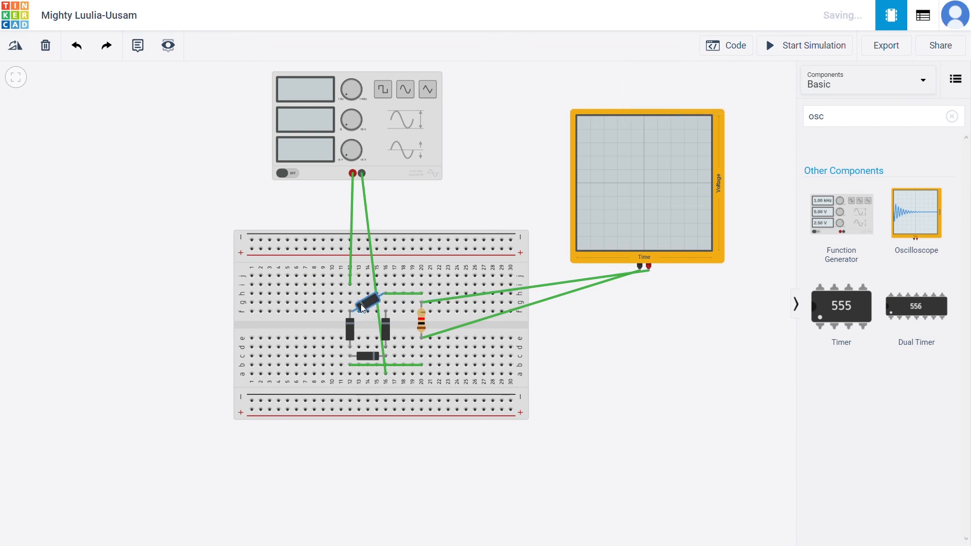
left_click(387, 327)
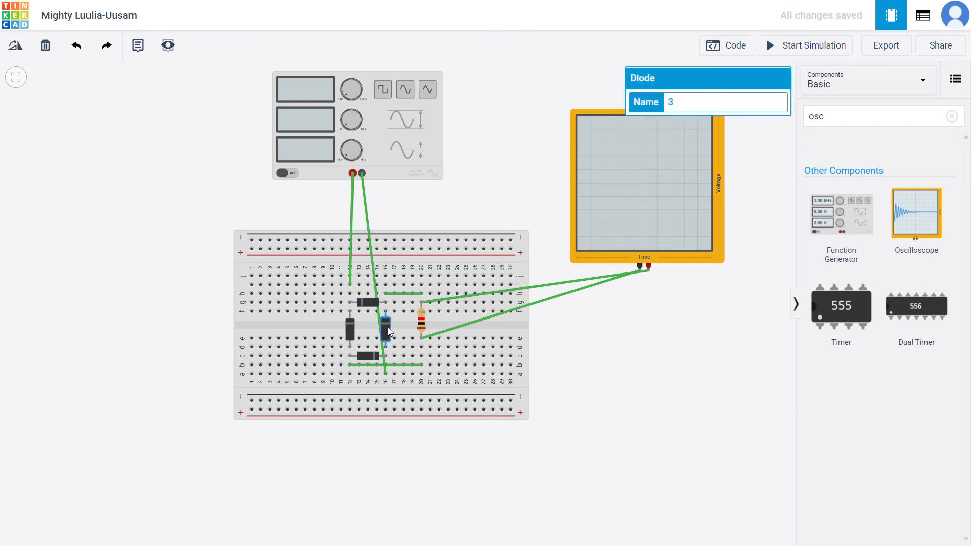
key("r")
key("r")
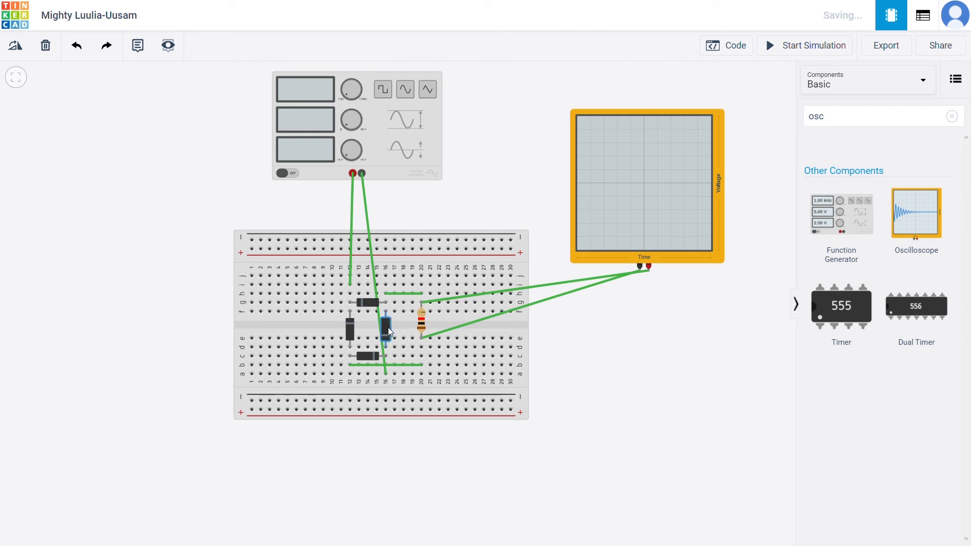
left_click(372, 355)
key("r")
key("r")
left_click(350, 330)
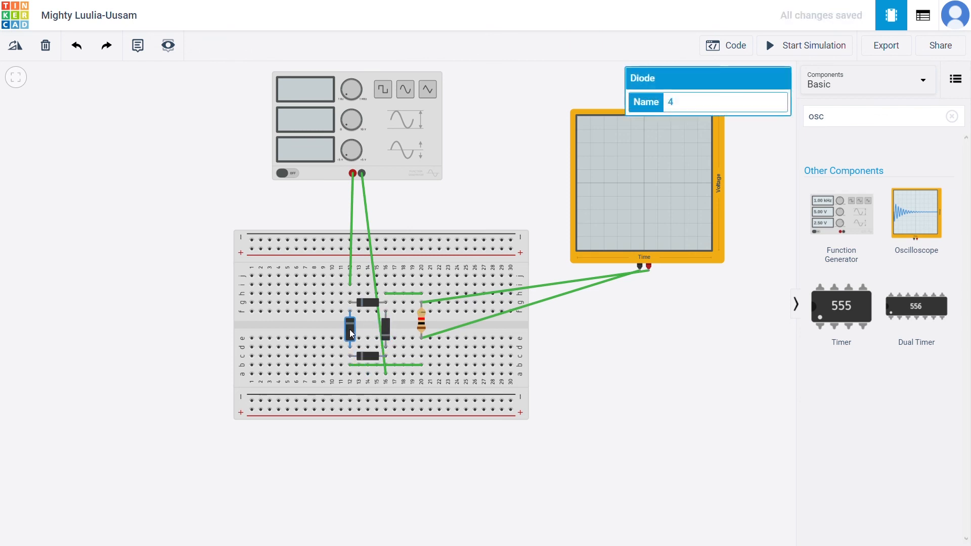
key("r")
key("r")
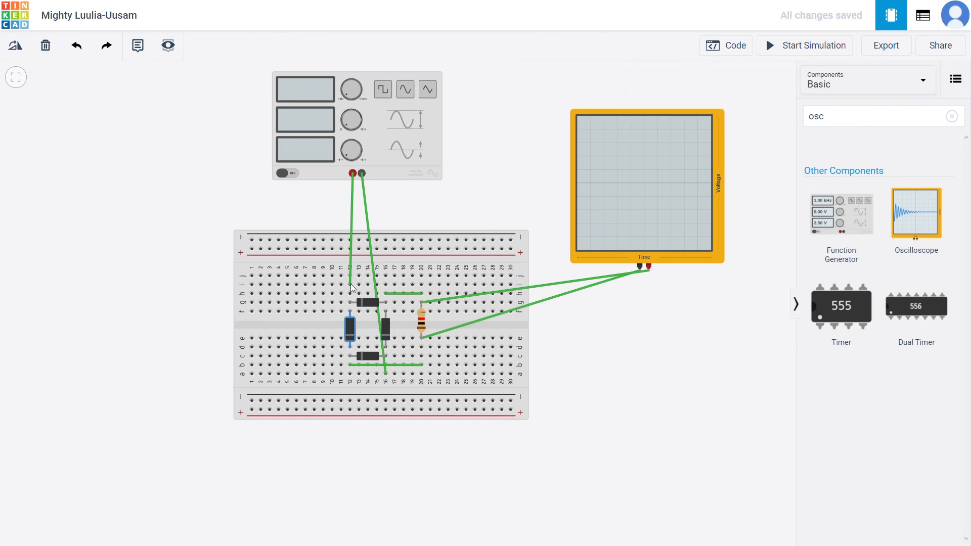
Run the simulation and examine the waveform across the resistor with the reversed diodes
left_click(782, 47)
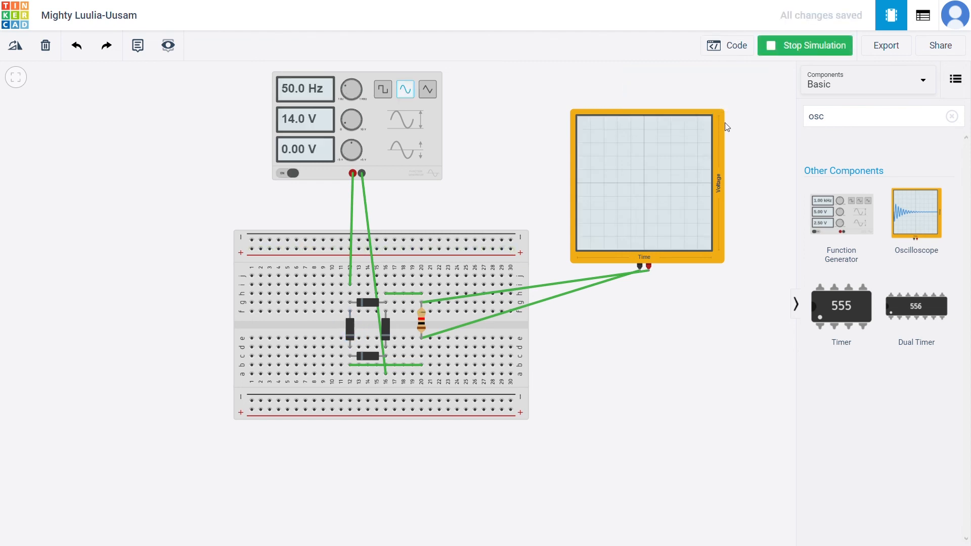